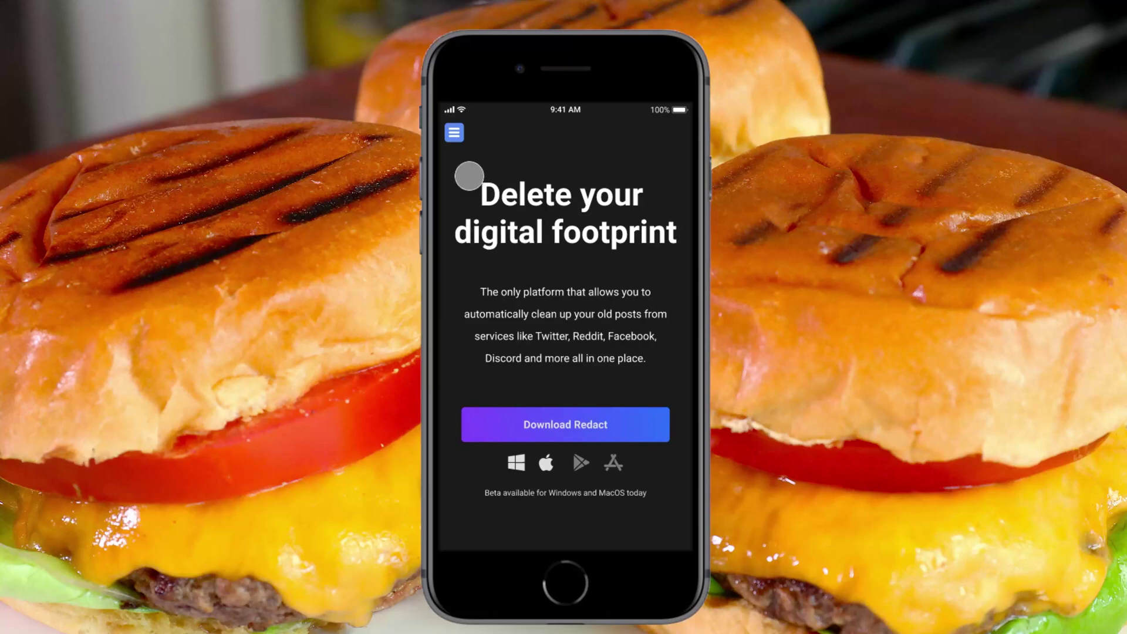
# Preview the mobile prototype's navigation menu by opening and closing it several times.
pyautogui.click(449, 130)
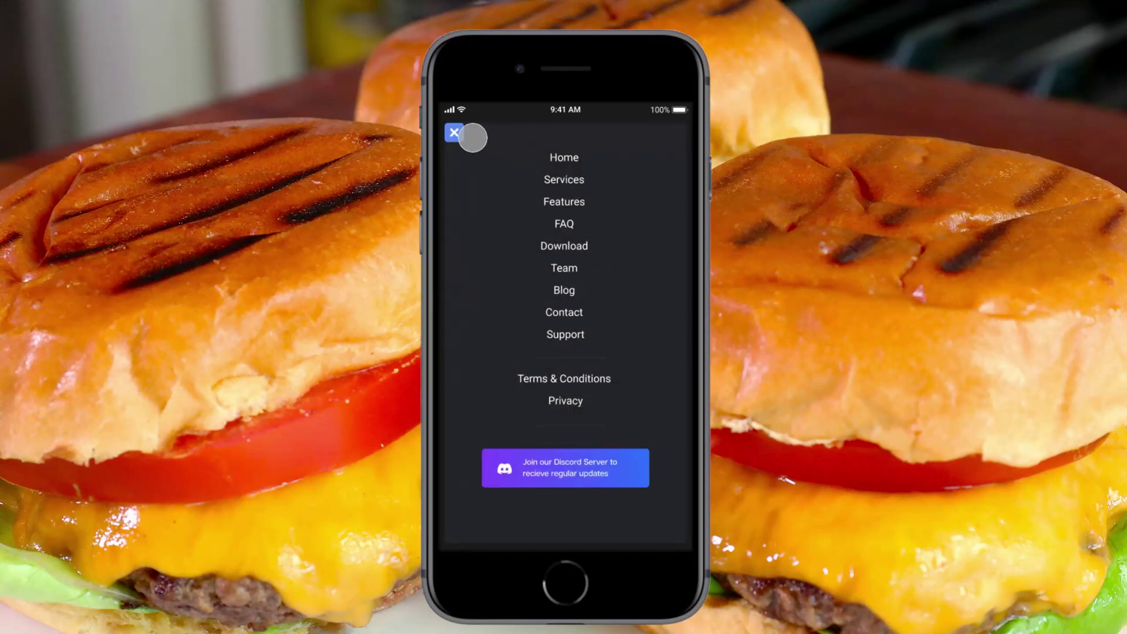
pyautogui.click(454, 133)
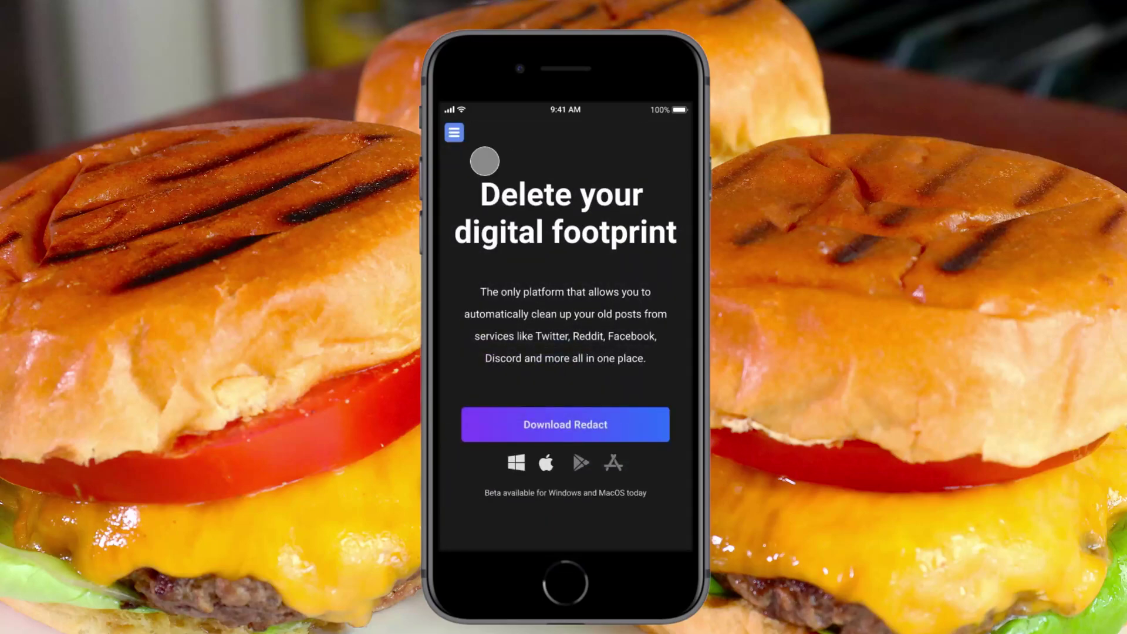
pyautogui.click(453, 134)
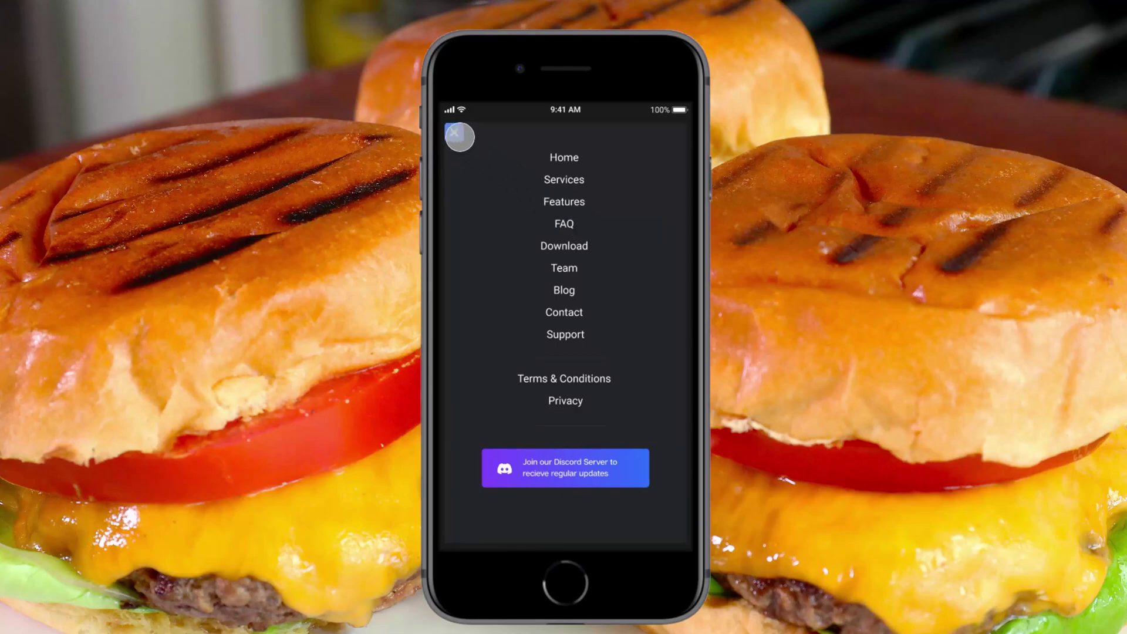
pyautogui.click(452, 132)
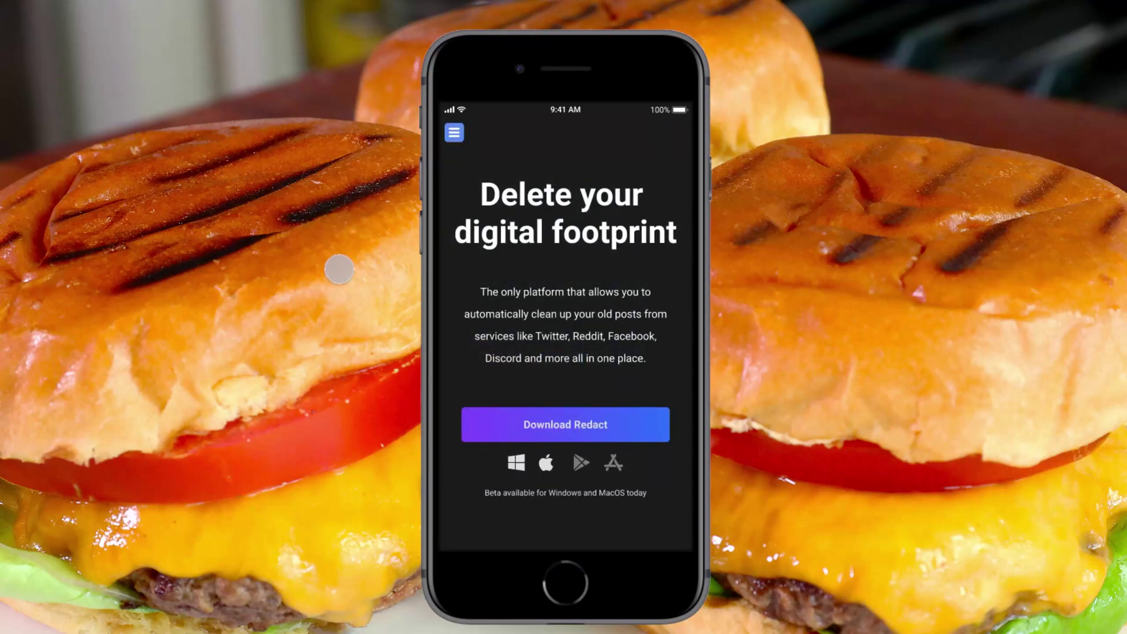
pyautogui.click(454, 132)
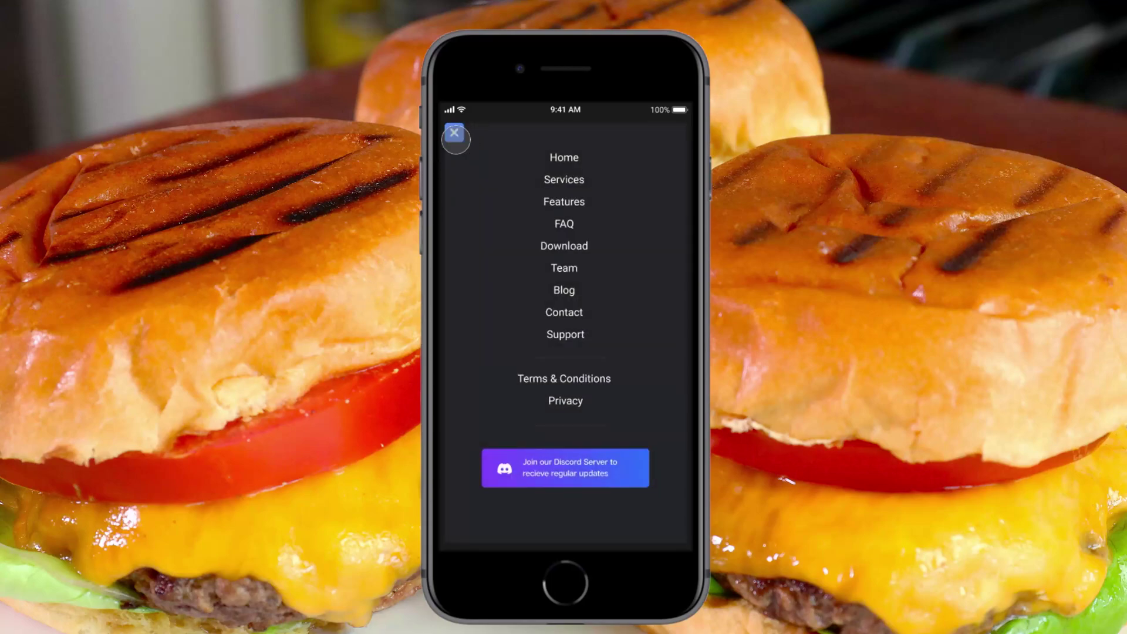
pyautogui.click(454, 133)
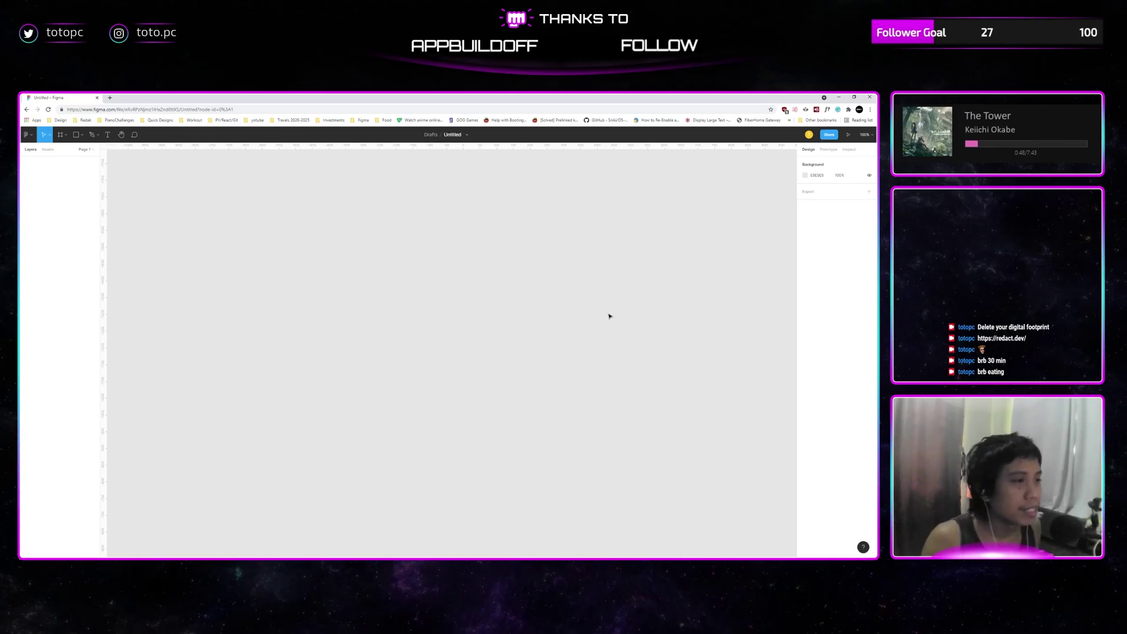
# Draw a square frame in the middle of the empty canvas.
pyautogui.press('f')
pyautogui.moveTo(360, 251); pyautogui.dragTo(532, 427)
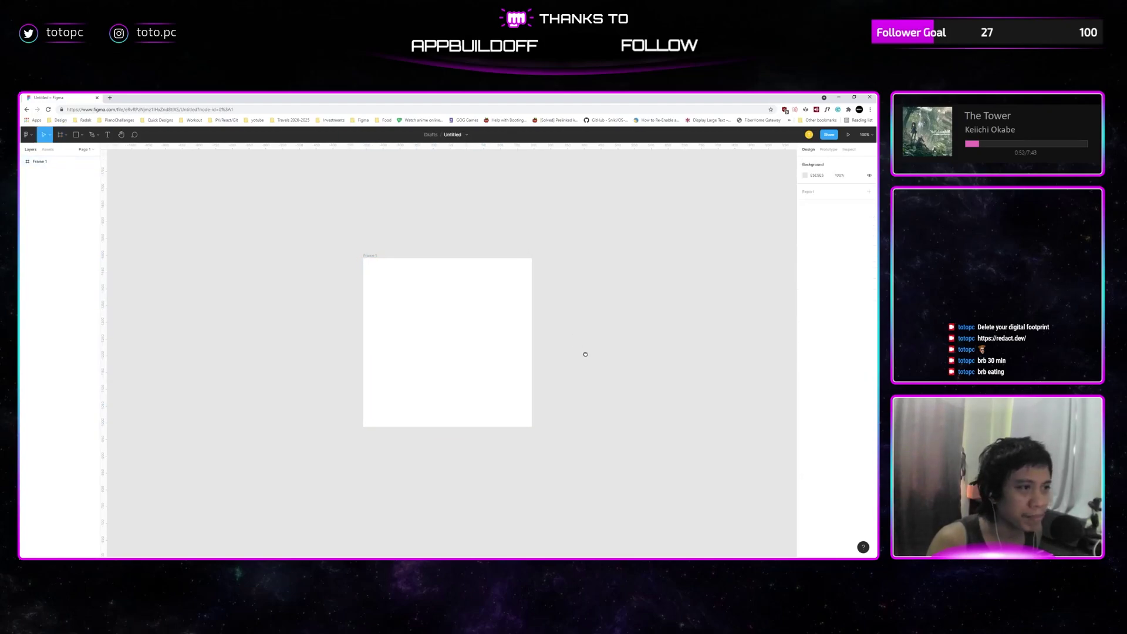
pyautogui.moveTo(586, 354); pyautogui.dragTo(598, 371)
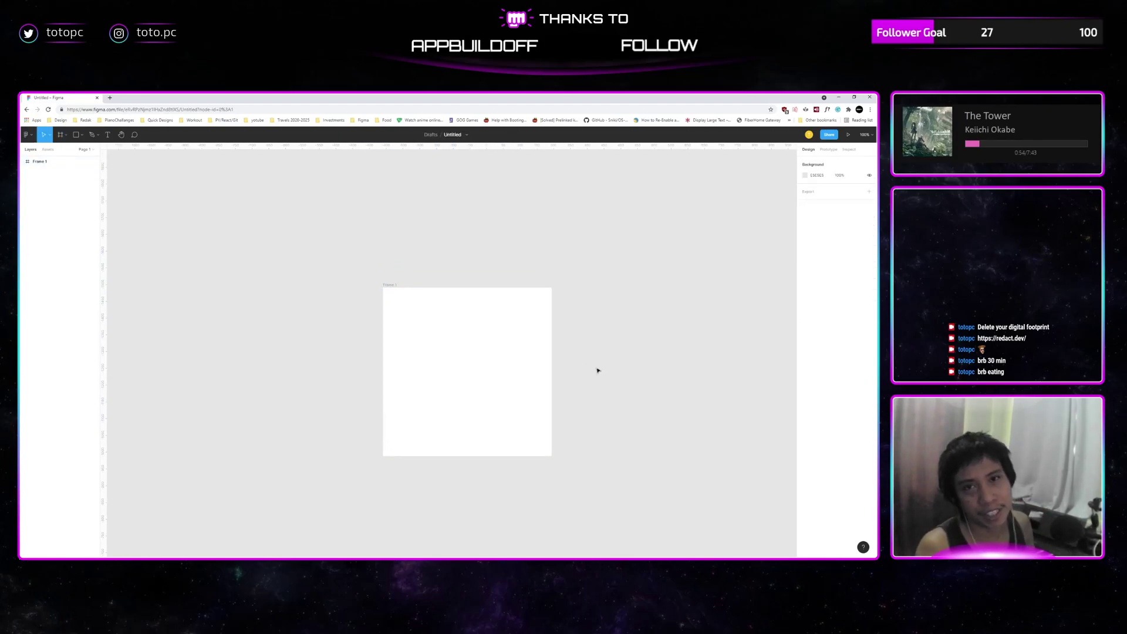
pyautogui.moveTo(620, 358); pyautogui.dragTo(645, 352)
pyautogui.press('+')
pyautogui.press('r')
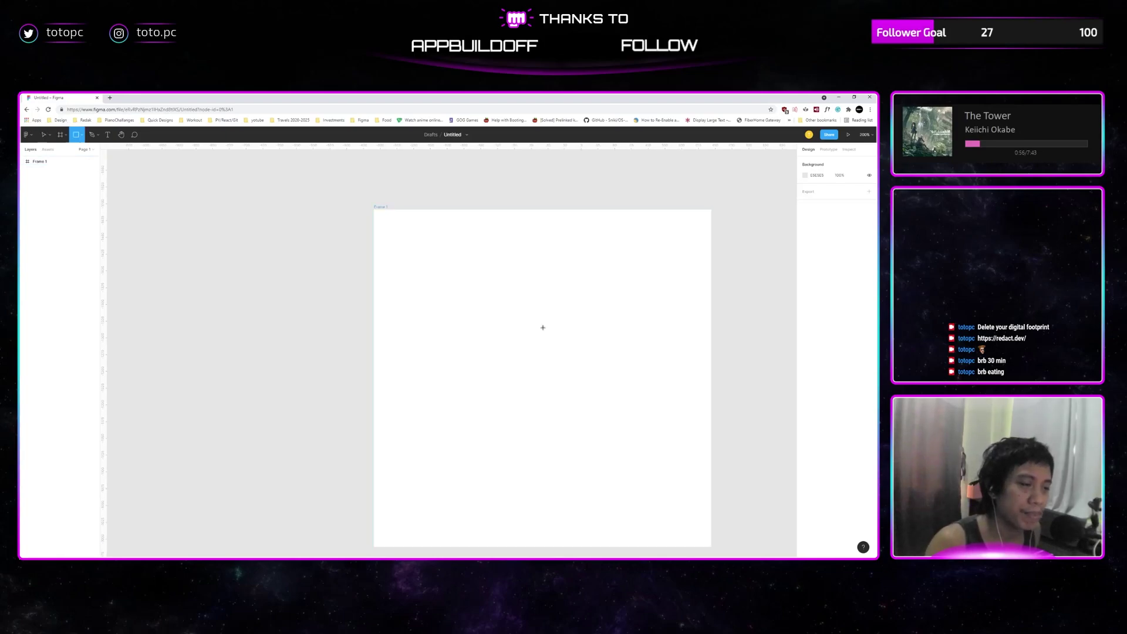
pyautogui.moveTo(424, 286); pyautogui.dragTo(680, 333)
pyautogui.moveTo(569, 315); pyautogui.dragTo(564, 313)
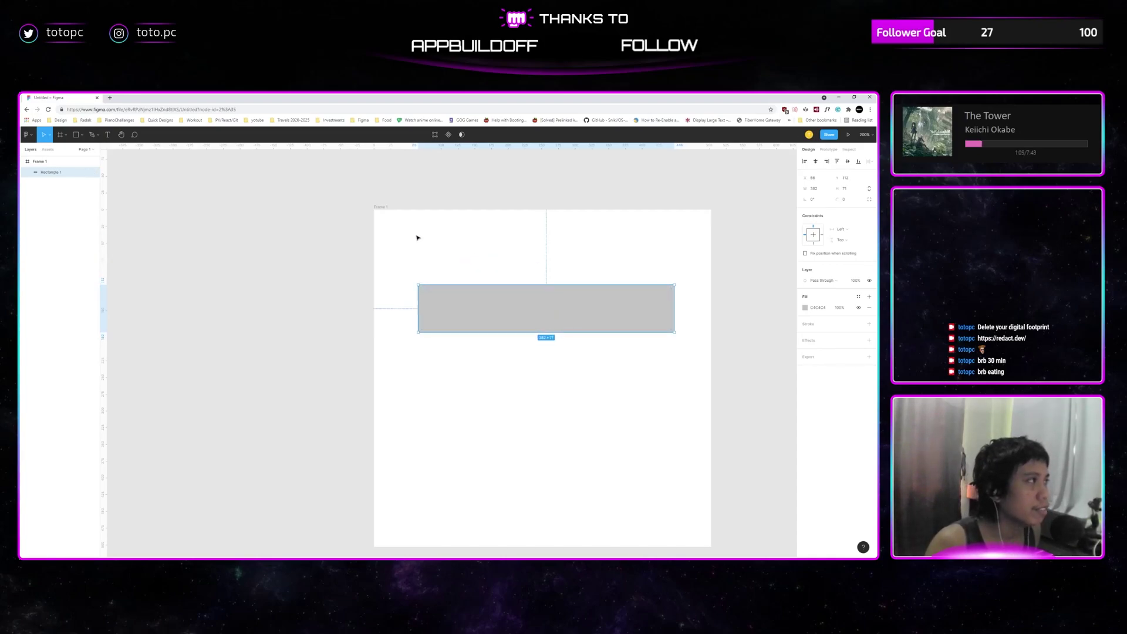
pyautogui.click(76, 135)
pyautogui.click(82, 137)
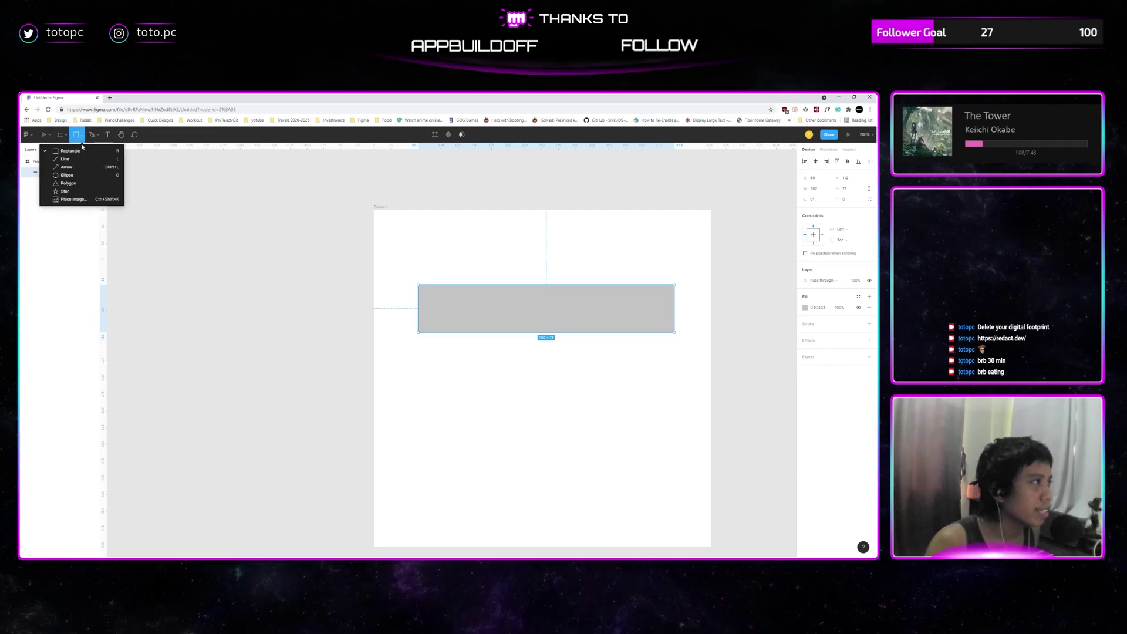
pyautogui.click(468, 239)
pyautogui.click(572, 282)
pyautogui.hotkey('ctrl', 'z')
pyautogui.hotkey('ctrl', 'z')
pyautogui.hotkey('ctrl', 'z')
pyautogui.hotkey('ctrl', 'z')
# Draw a wide, flat rectangle in the frame's upper part and duplicate it twice downward with equal spacing.
pyautogui.press('r')
pyautogui.moveTo(415, 261)
pyautogui.mouseDown()
pyautogui.moveTo(608, 317)
pyautogui.moveTo(683, 316)
pyautogui.mouseUp()
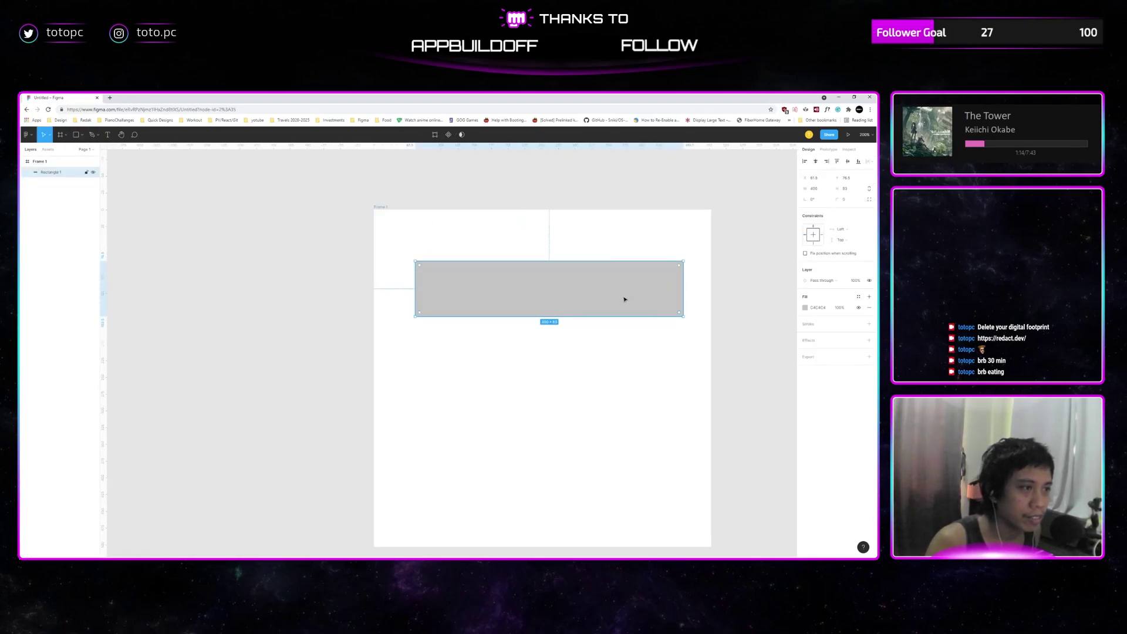
pyautogui.click(594, 351)
pyautogui.click(607, 291)
pyautogui.moveTo(618, 285); pyautogui.dragTo(620, 363)
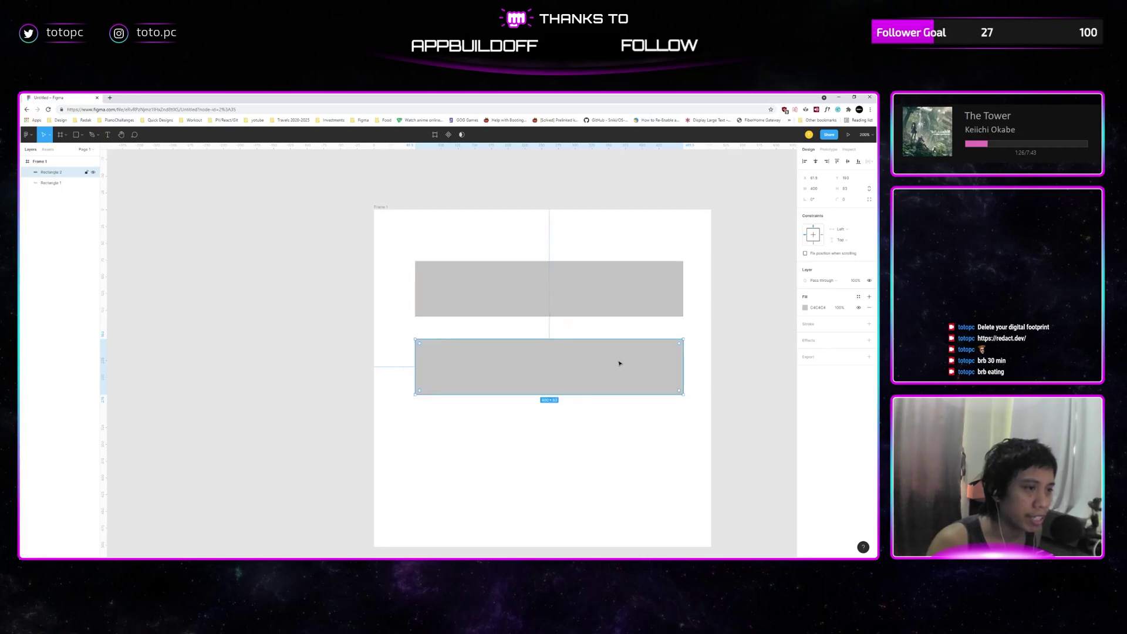
pyautogui.hotkey('ctrl', 'd')
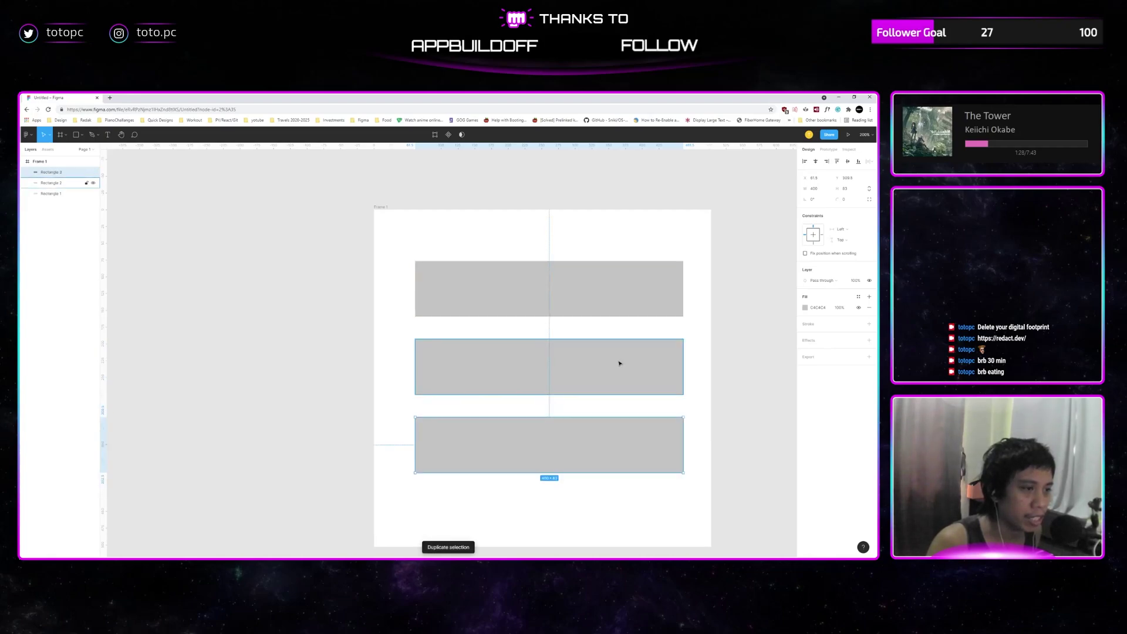
pyautogui.hscroll(2, 568, 394)
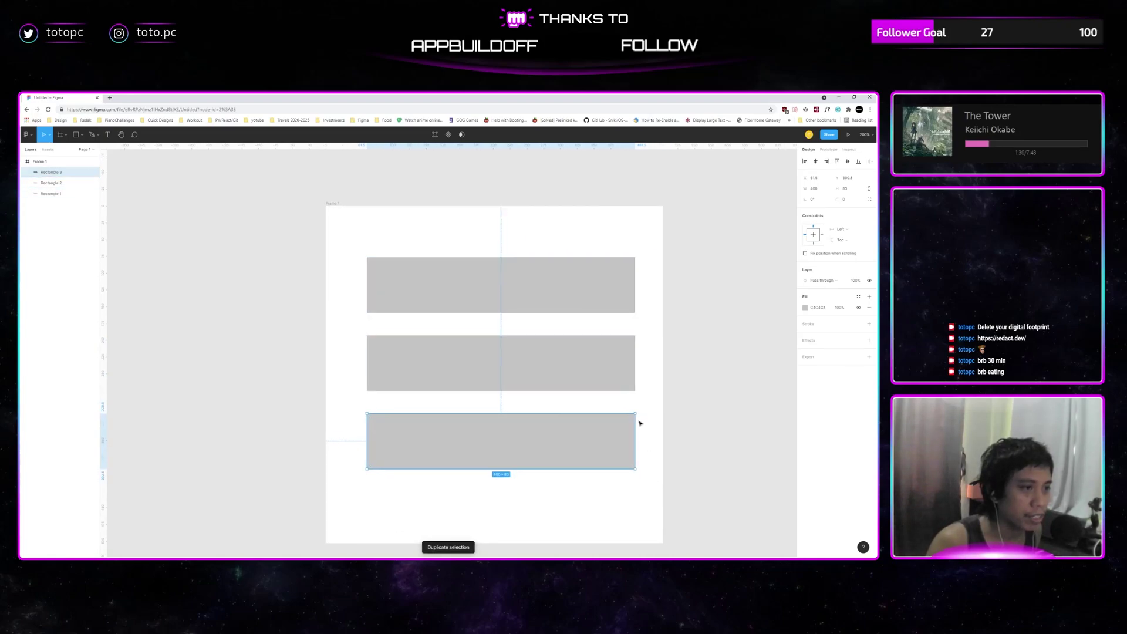
# Group the three rectangles and centre the group horizontally in the frame.
pyautogui.click(709, 403)
pyautogui.moveTo(668, 360); pyautogui.dragTo(677, 352)
pyautogui.hotkey('ctrl', '-')
pyautogui.moveTo(606, 353); pyautogui.dragTo(585, 386)
pyautogui.moveTo(381, 318); pyautogui.dragTo(597, 468)
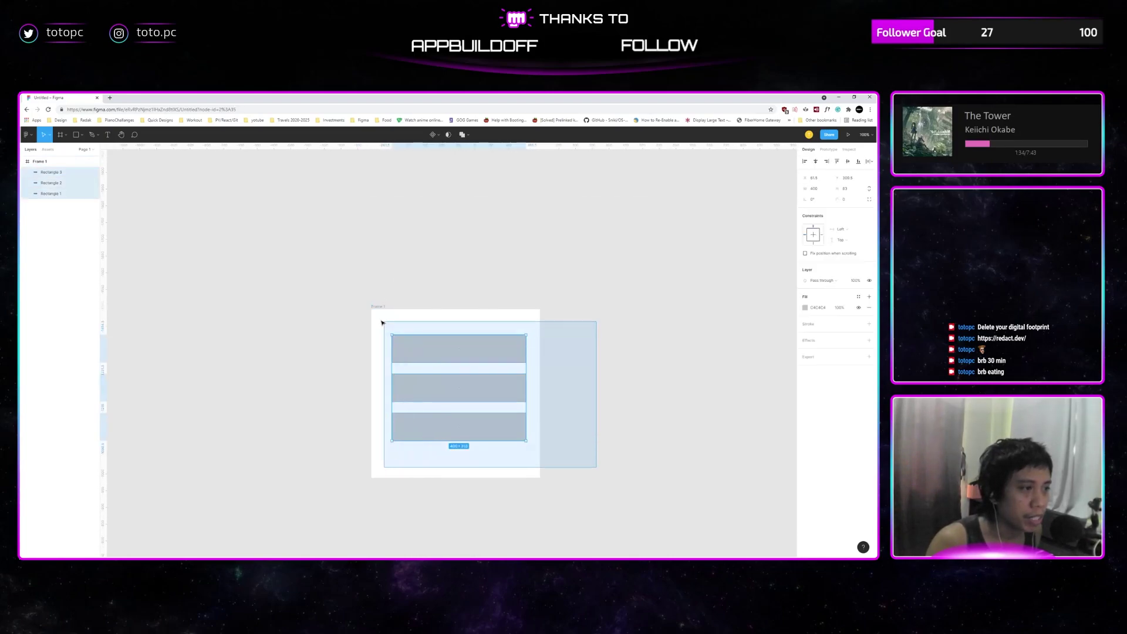
pyautogui.hotkey('ctrl', 'g')
pyautogui.click(815, 165)
# Duplicate the whole frame with its bars to the right of the original.
pyautogui.click(656, 264)
pyautogui.moveTo(381, 307); pyautogui.dragTo(598, 307)
pyautogui.click(663, 283)
pyautogui.moveTo(662, 283); pyautogui.dragTo(560, 279)
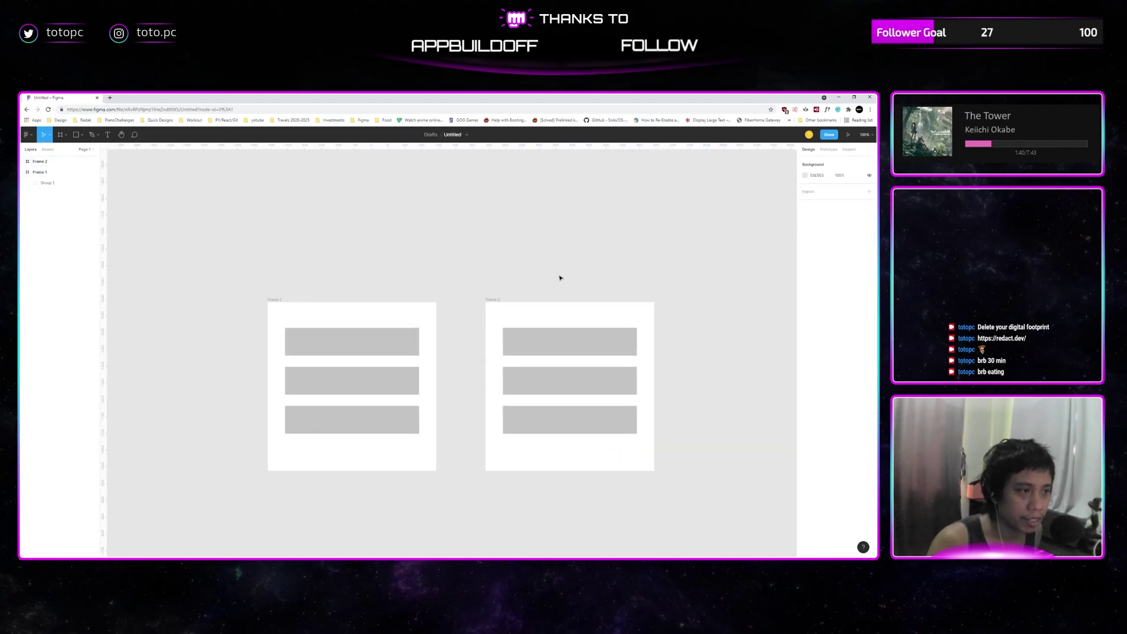
# Centre the group of bars vertically within each of the two frames.
pyautogui.click(598, 336)
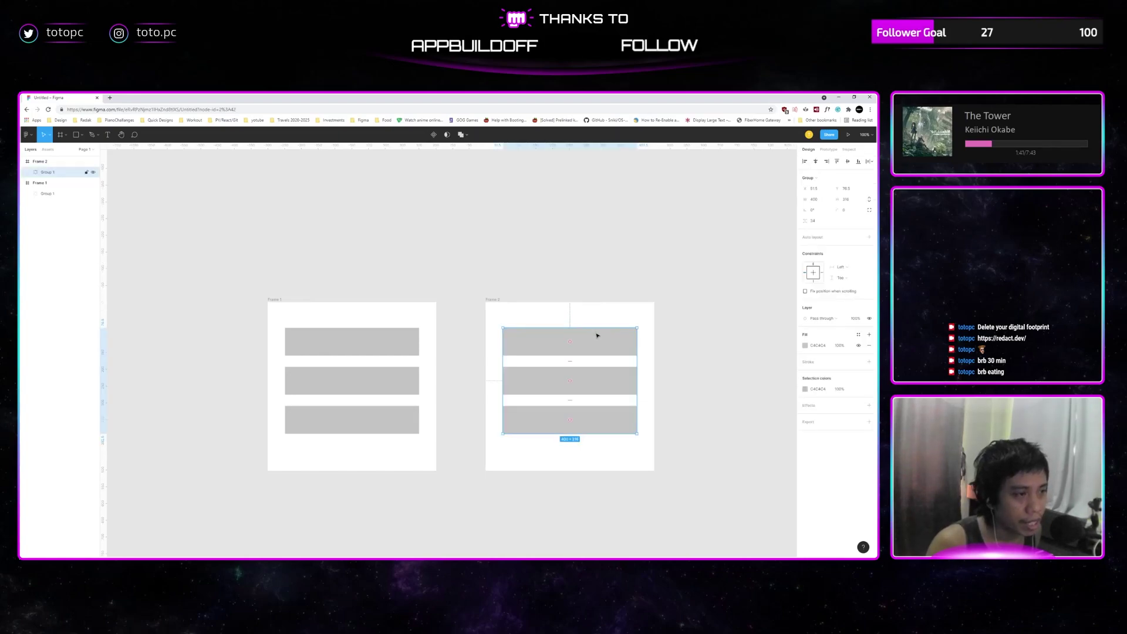
pyautogui.keyDown('shift'); pyautogui.click(329, 337); pyautogui.keyUp('shift')
pyautogui.click(487, 306)
pyautogui.click(492, 300)
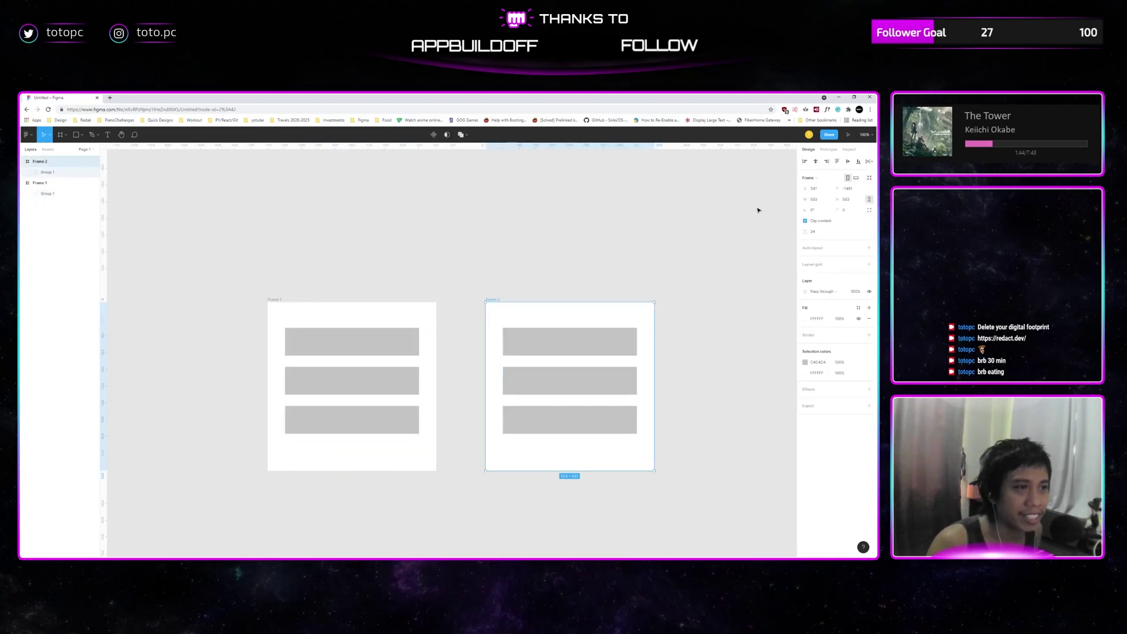
pyautogui.click(848, 162)
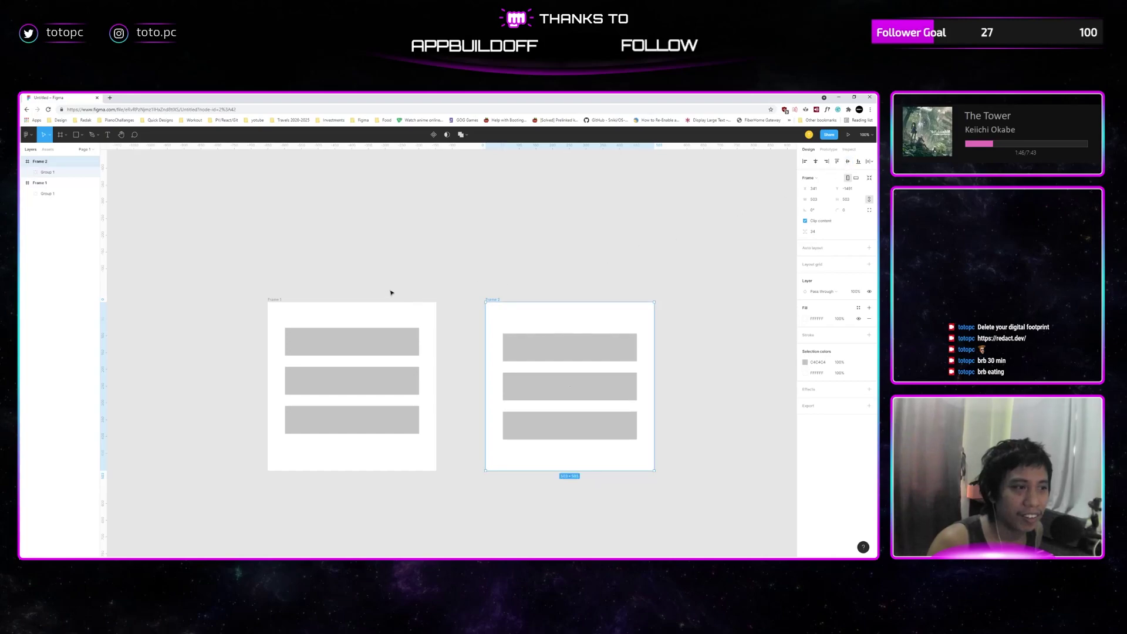
pyautogui.click(390, 292)
pyautogui.click(274, 300)
pyautogui.click(848, 161)
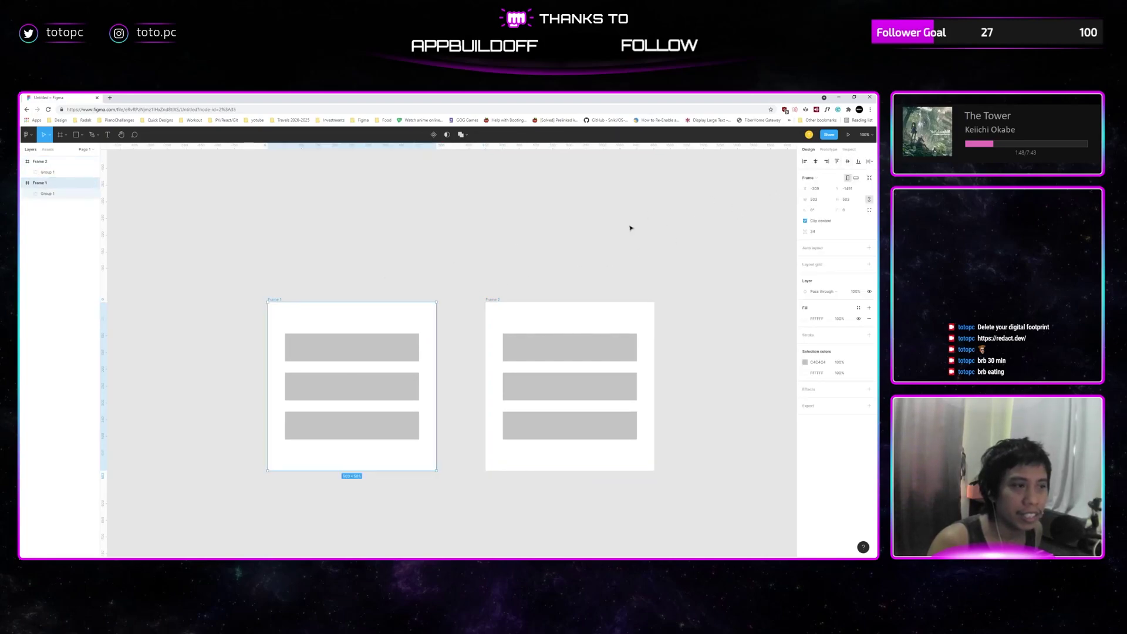
pyautogui.moveTo(538, 229); pyautogui.dragTo(625, 231)
pyautogui.click(625, 232)
# Ungroup and regroup the three bars in the first frame, and align the group to the frame's vertical centre.
pyautogui.click(453, 360)
pyautogui.hotkey('ctrl', 'shift', 'g')
pyautogui.moveTo(544, 484); pyautogui.dragTo(384, 337)
pyautogui.hotkey('ctrl', 'g')
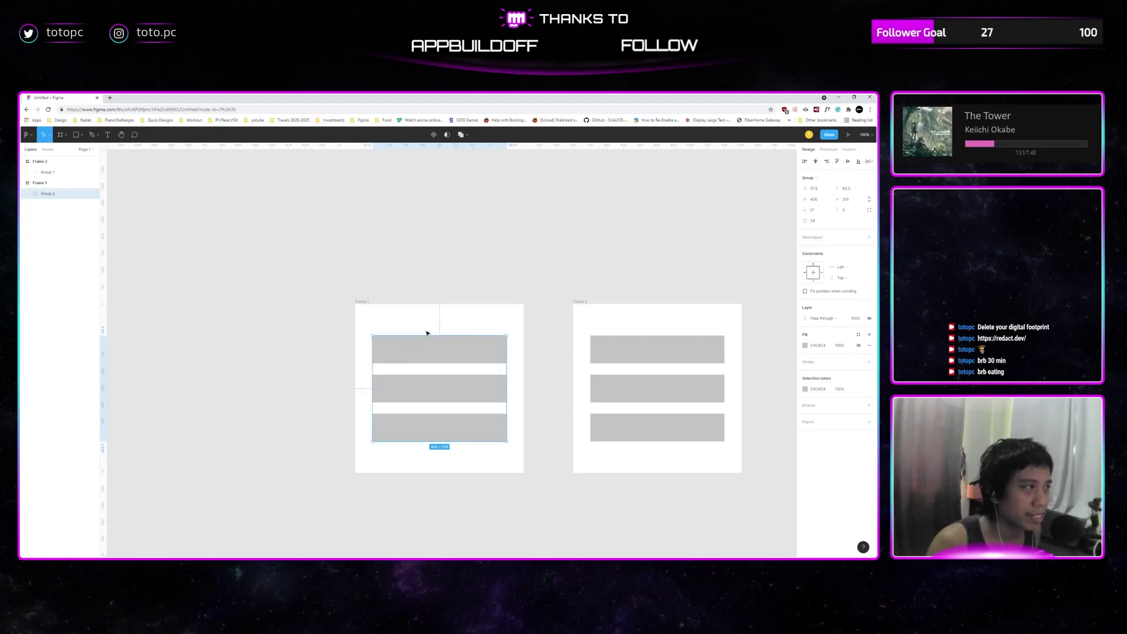
pyautogui.click(837, 163)
pyautogui.click(848, 162)
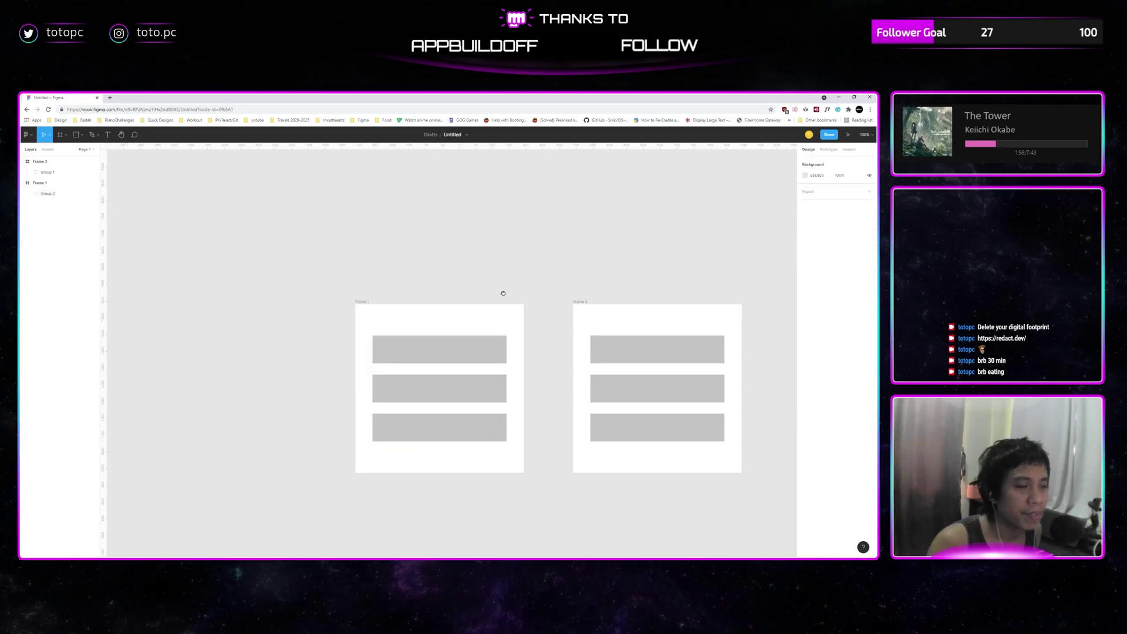
pyautogui.hscroll(-2, 503, 292)
pyautogui.hscroll(2, 548, 333)
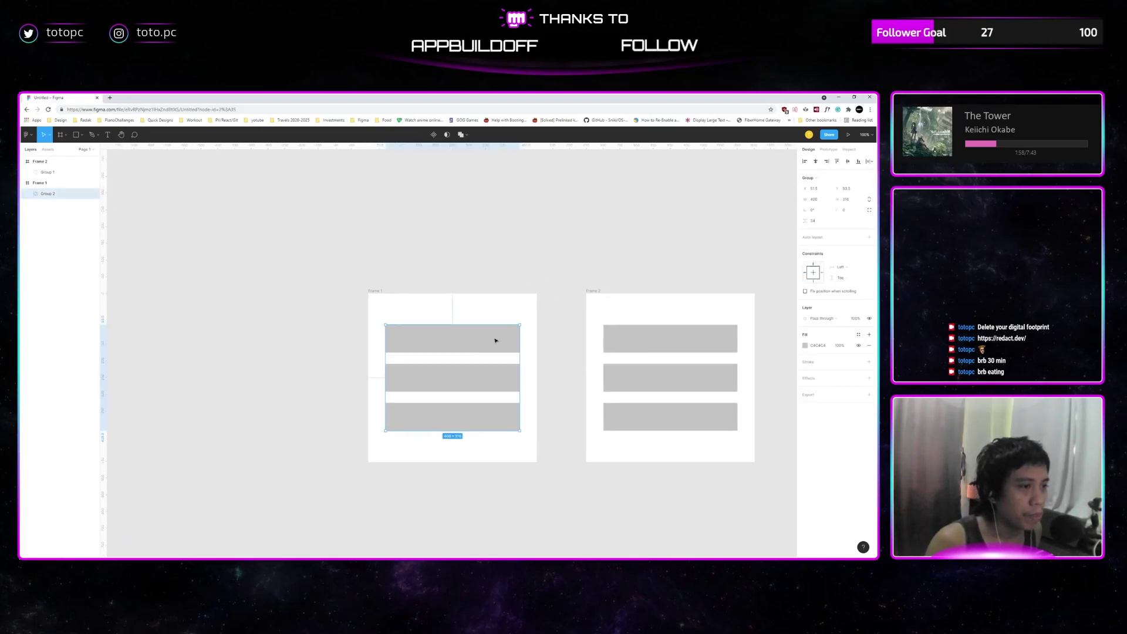
# Rename the bar groups in both frames to "ham".
pyautogui.click(621, 337)
pyautogui.click(449, 345)
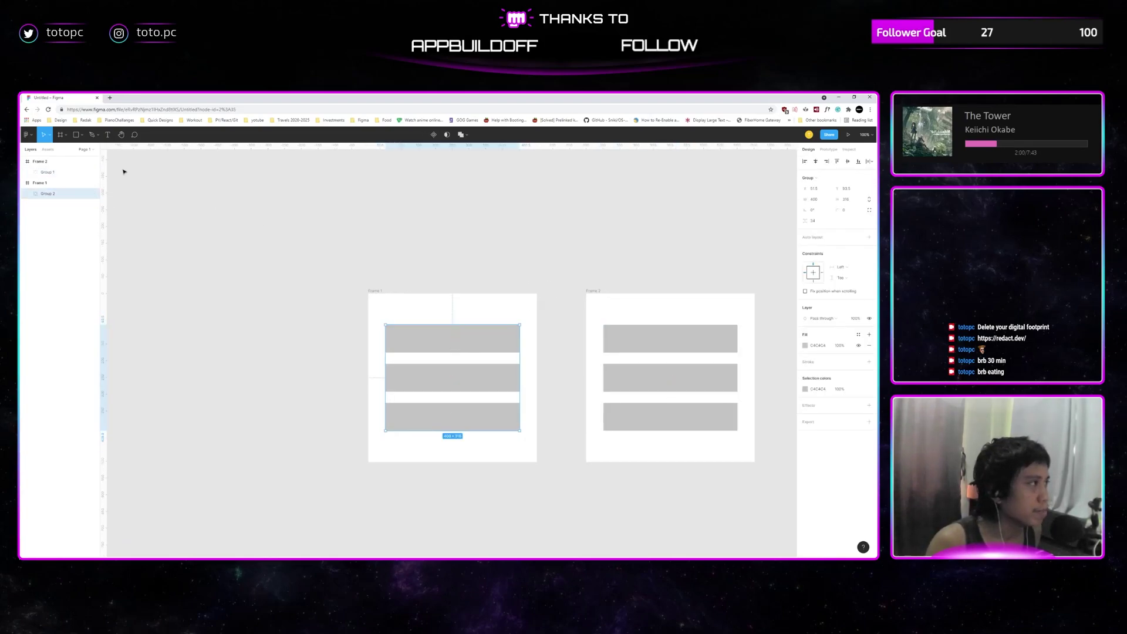
pyautogui.doubleClick(71, 173)
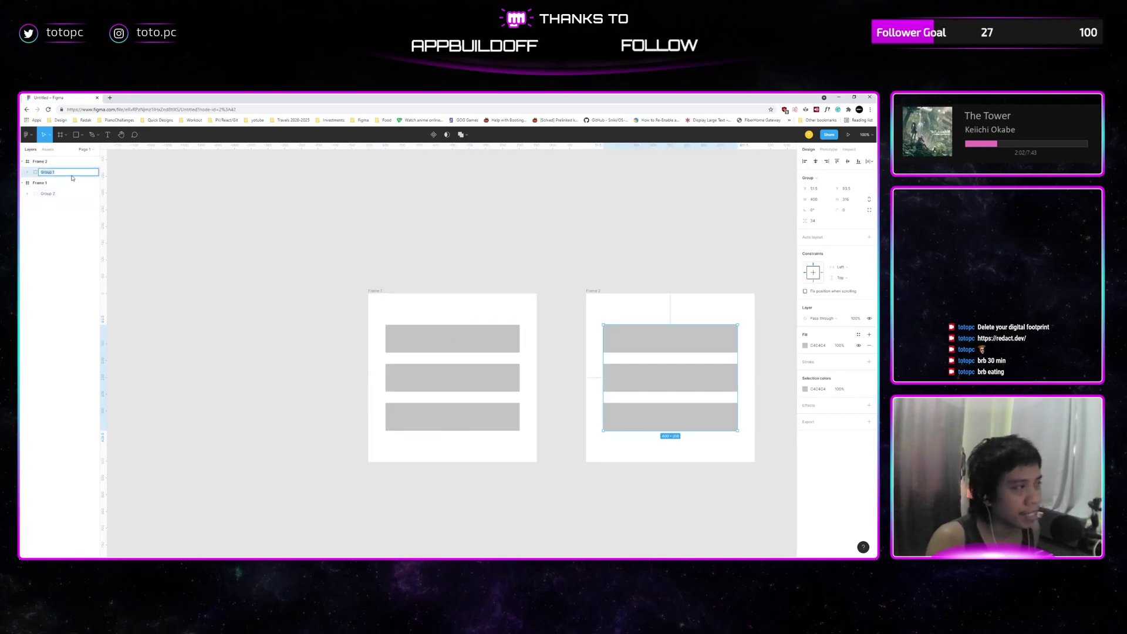
pyautogui.write('fra')
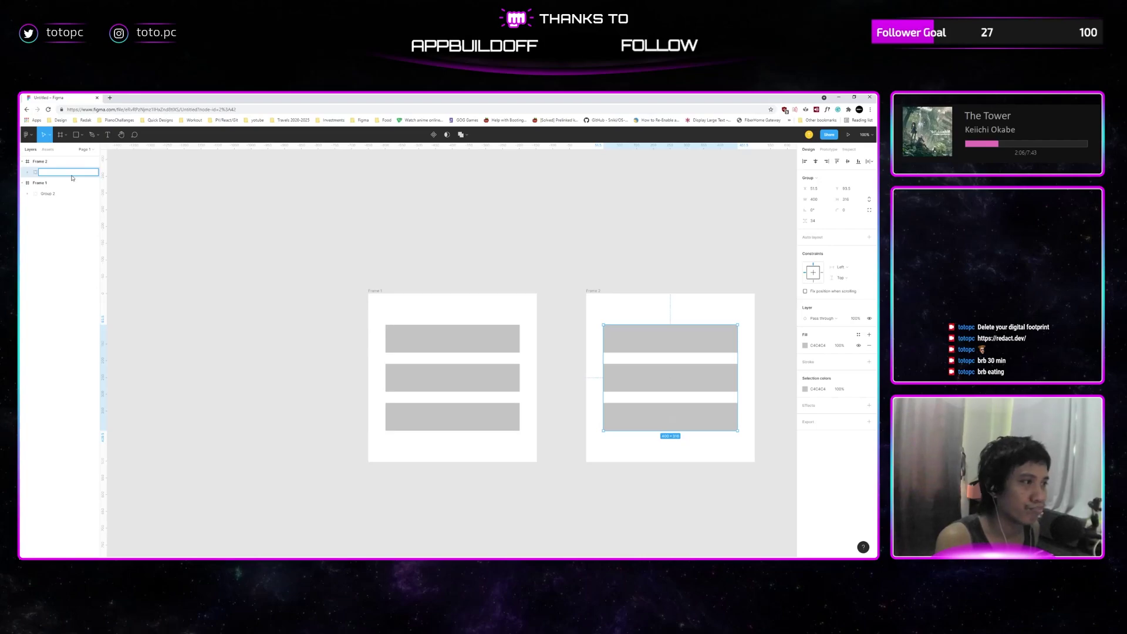
pyautogui.press('Return')
pyautogui.click(475, 335)
pyautogui.doubleClick(54, 196)
pyautogui.write('ham')
pyautogui.click(317, 294)
pyautogui.moveTo(446, 337)
pyautogui.mouseDown()
pyautogui.moveTo(417, 337)
pyautogui.moveTo(437, 326)
pyautogui.mouseUp()
pyautogui.click(444, 324)
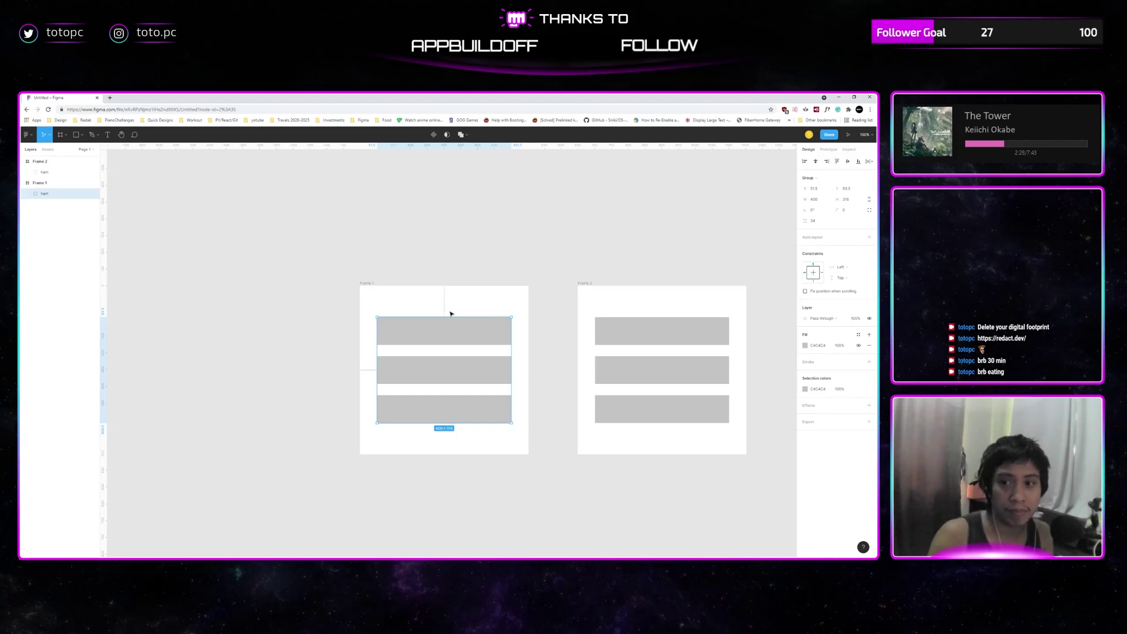
pyautogui.click(379, 307)
pyautogui.click(48, 194)
pyautogui.click(438, 297)
pyautogui.press('f')
pyautogui.moveTo(374, 313); pyautogui.dragTo(522, 462)
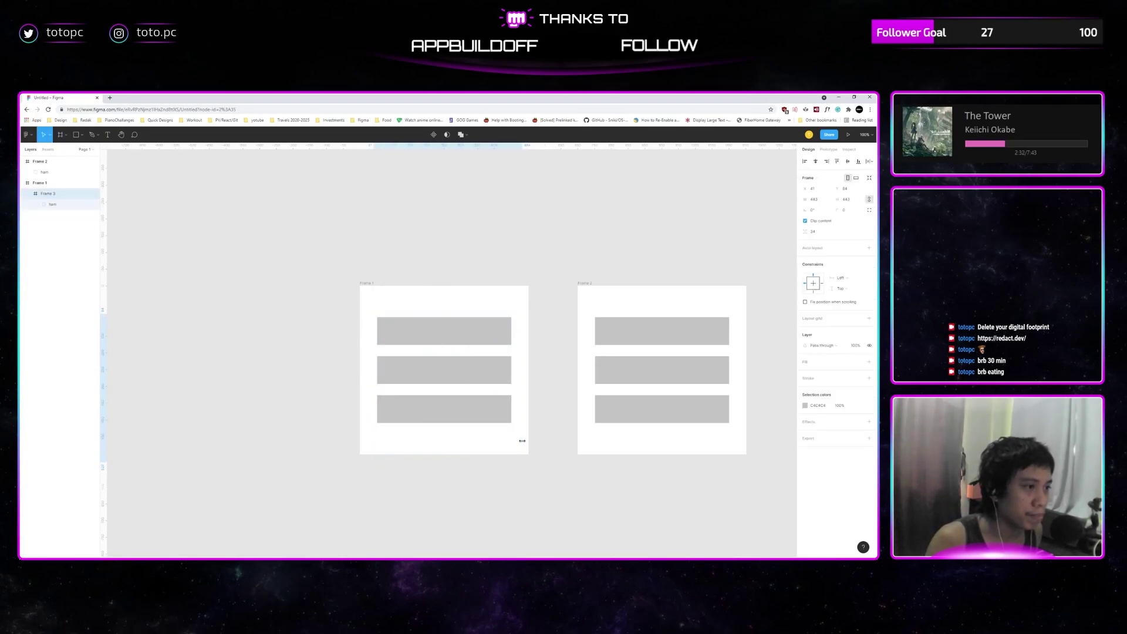
pyautogui.hotkey('ctrl', 'z')
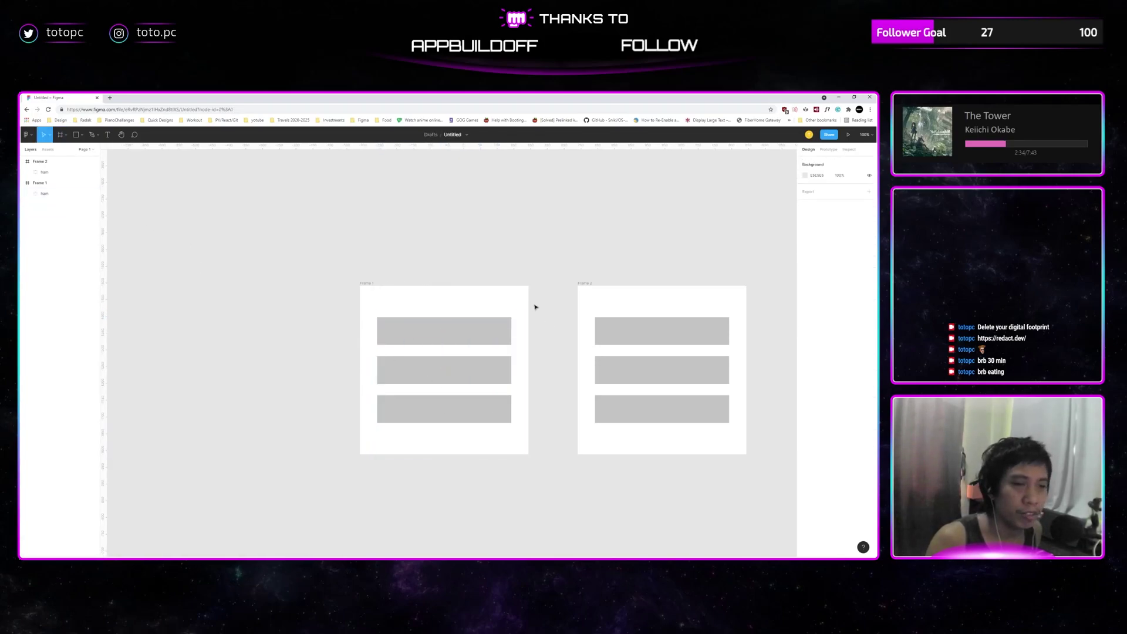
# Expand the bar groups of both frames in the layer list to show their rectangles.
pyautogui.moveTo(548, 253); pyautogui.dragTo(599, 282)
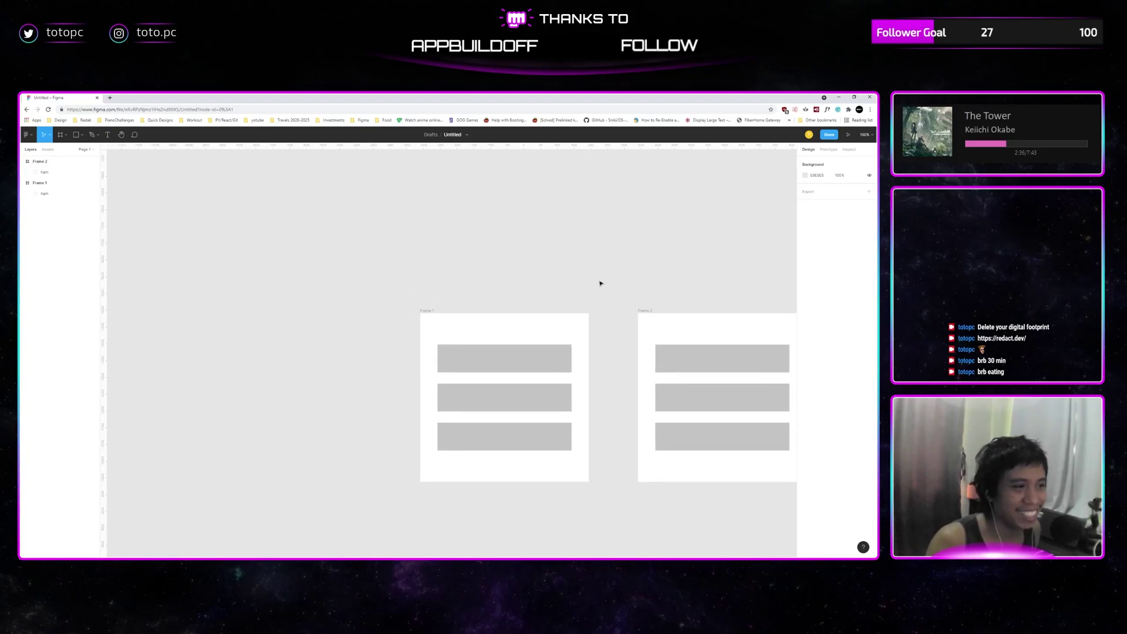
pyautogui.hscroll(2, 616, 281)
pyautogui.scroll(-1, 615, 281)
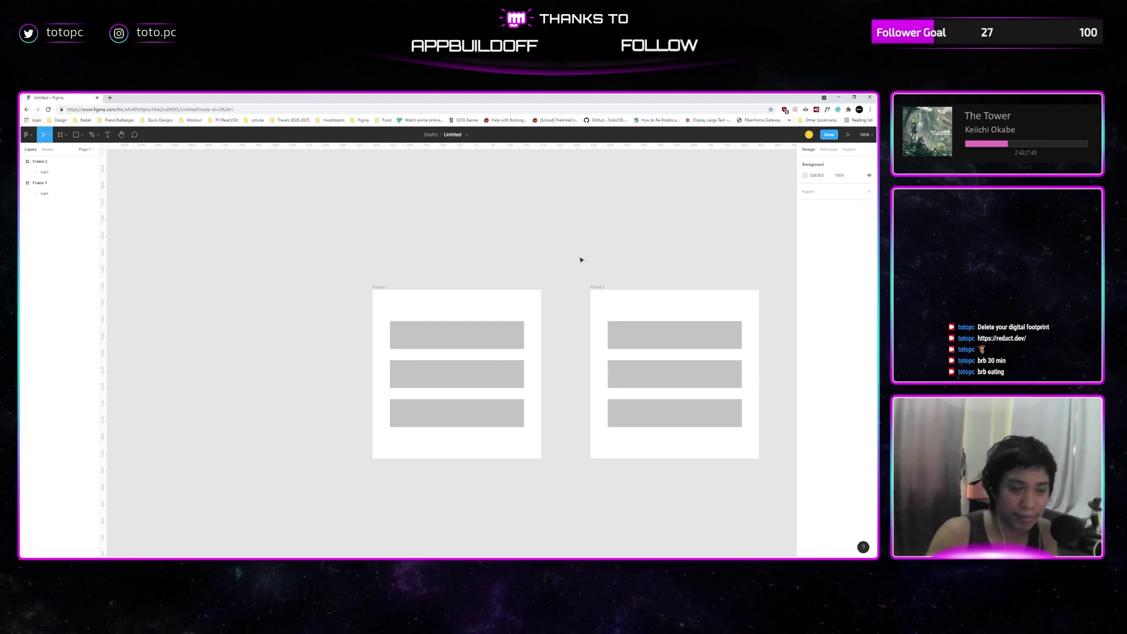
pyautogui.click(26, 194)
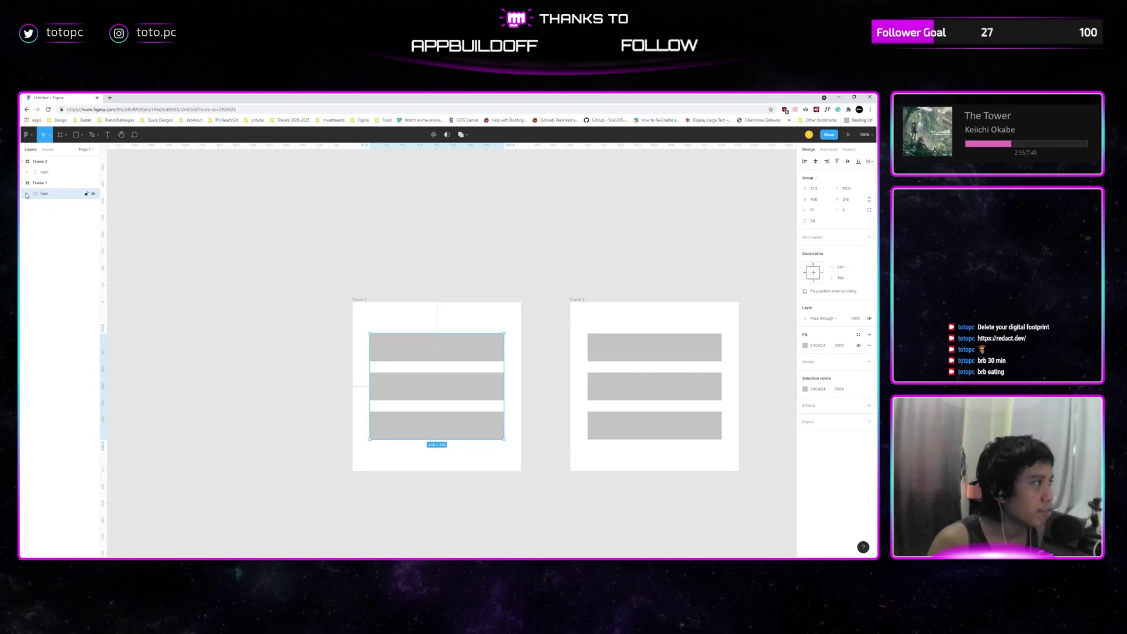
pyautogui.click(25, 196)
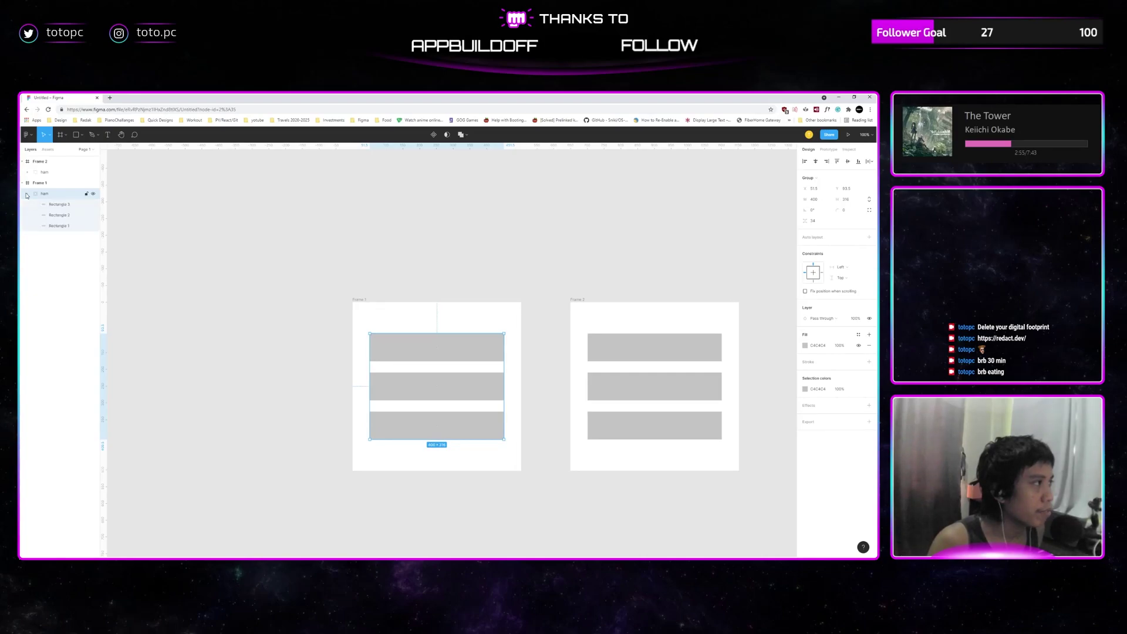
pyautogui.click(27, 172)
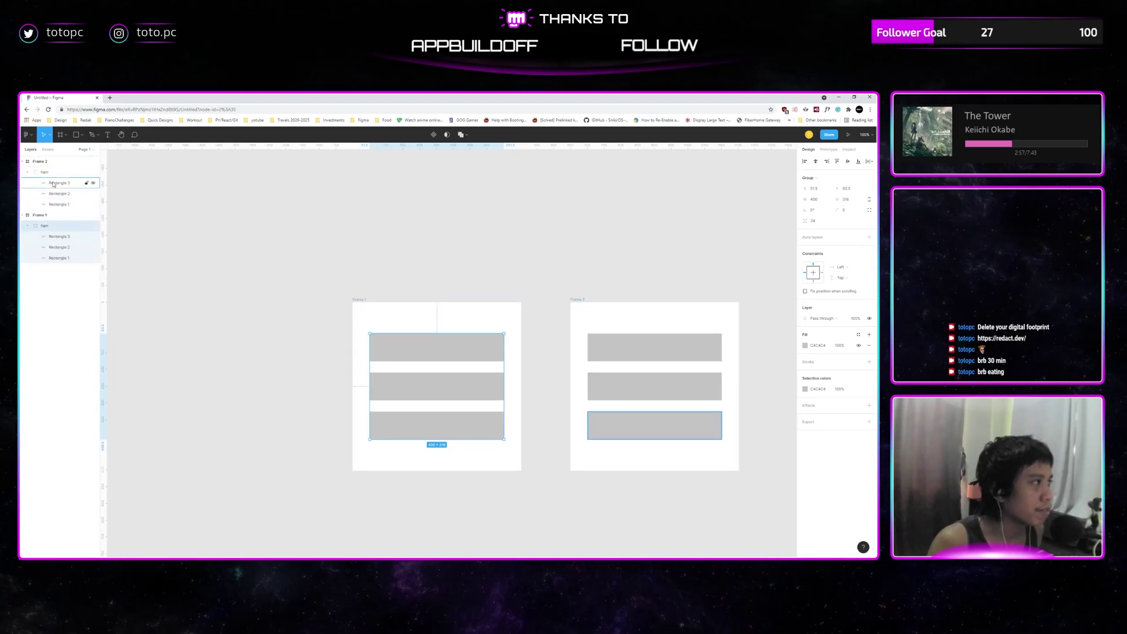
# Reorder the rectangles inside both "ham" groups so Rectangle 1 is listed first, followed by Rectangle 2 and Rectangle 3.
pyautogui.click(77, 259)
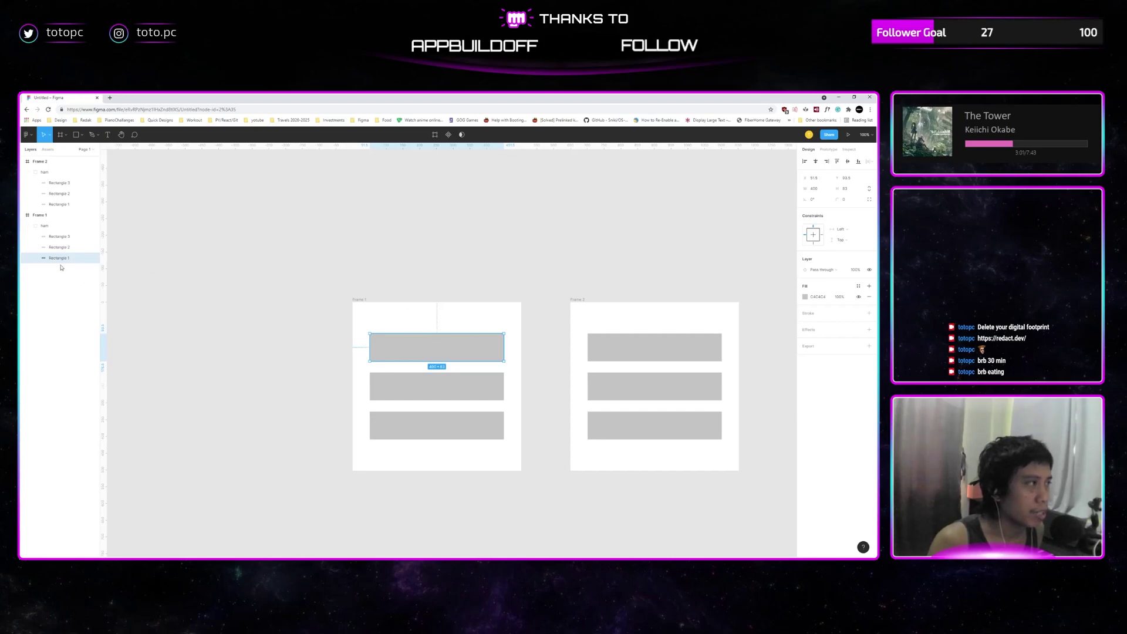
pyautogui.click(452, 382)
pyautogui.click(460, 420)
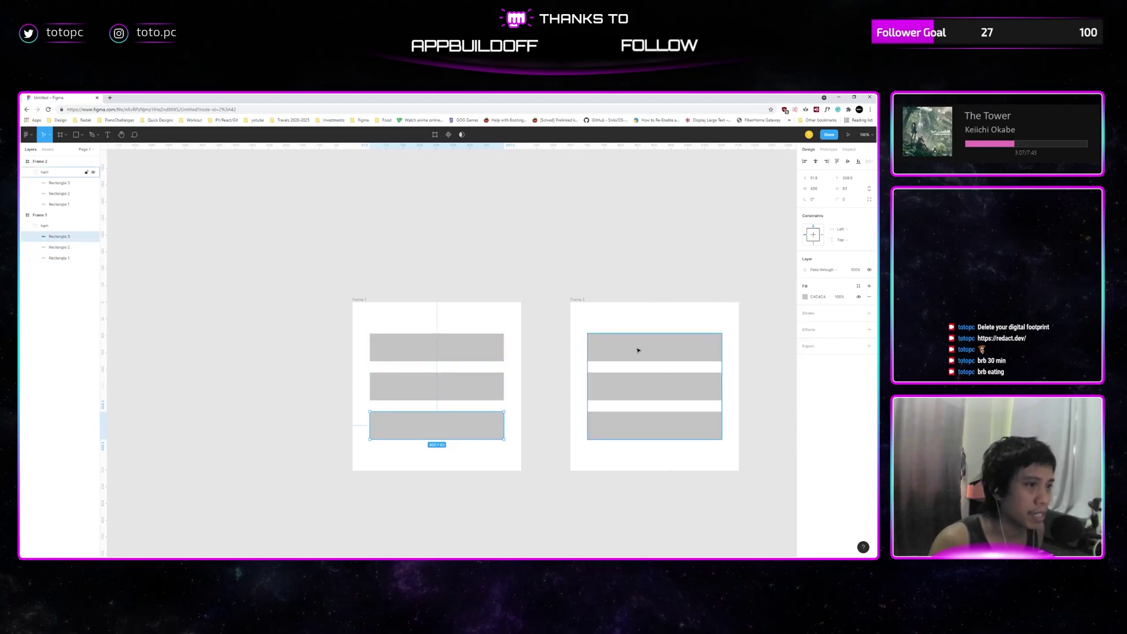
pyautogui.click(640, 386)
pyautogui.moveTo(59, 257); pyautogui.dragTo(71, 189)
pyautogui.click(561, 272)
pyautogui.hscroll(3, 568, 368)
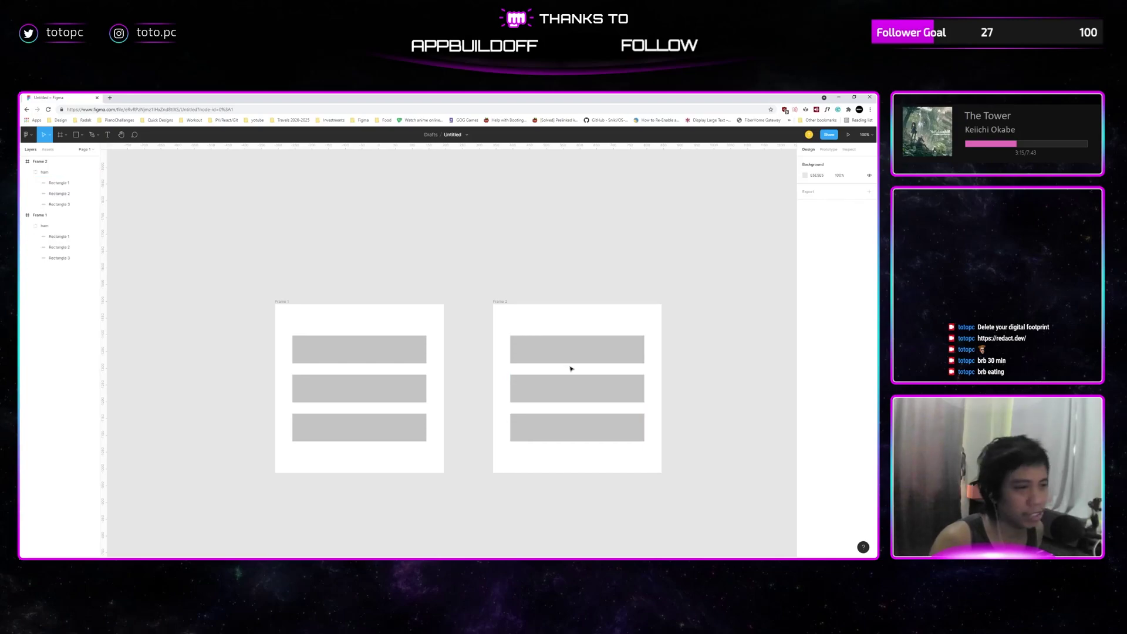
# Set the rotation of the second frame's top bar to 45°, and undo the rotation.
pyautogui.click(567, 359)
pyautogui.click(392, 349)
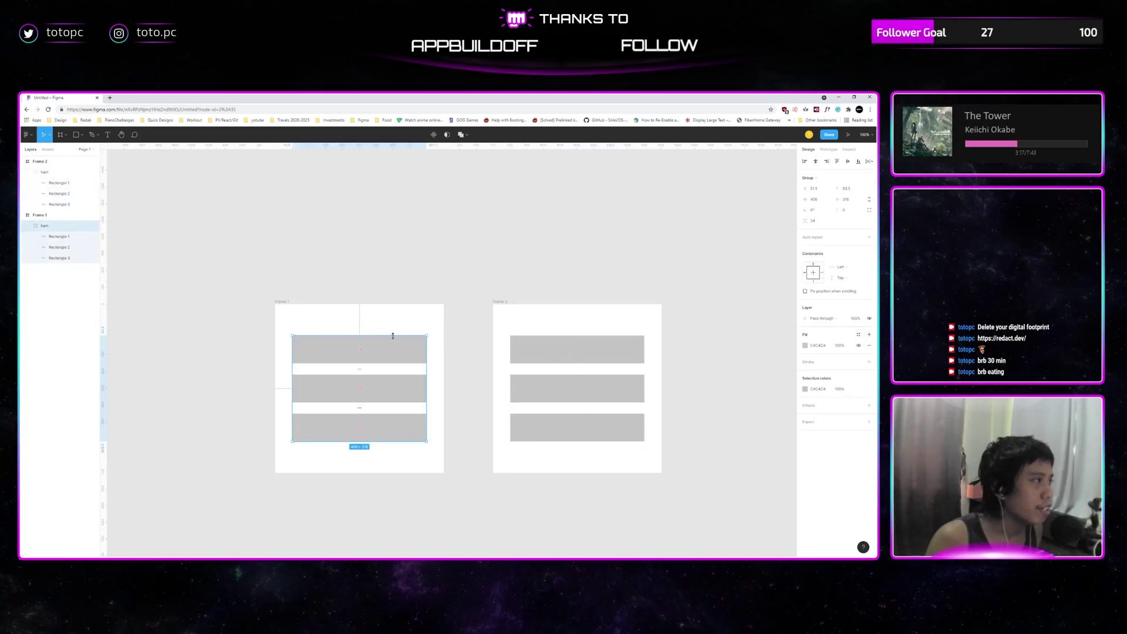
pyautogui.hscroll(-2, 395, 274)
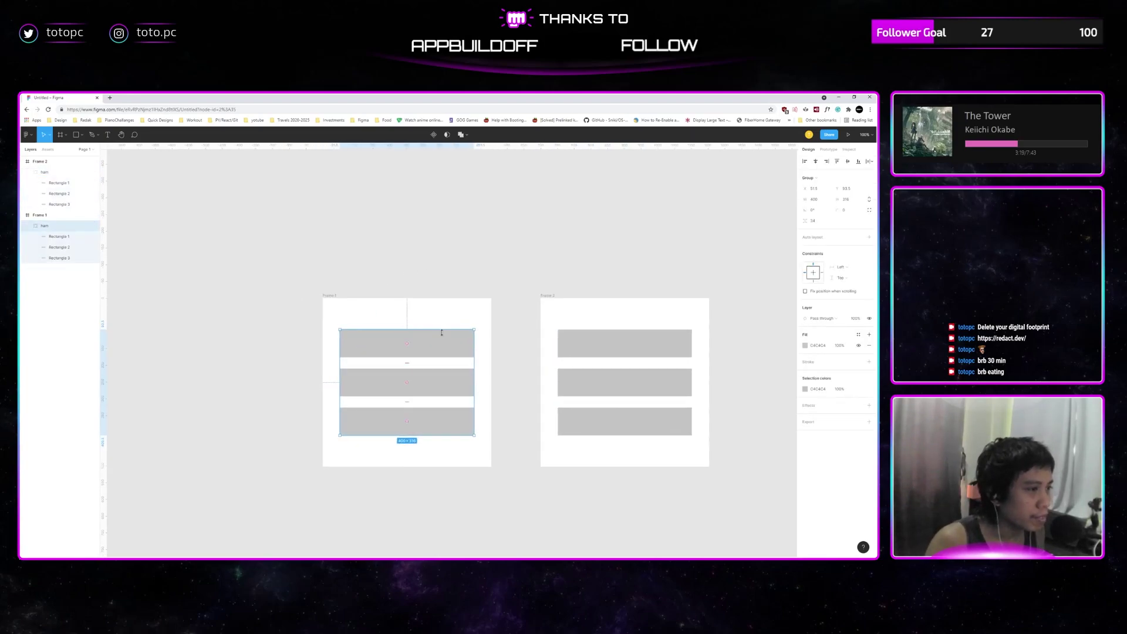
pyautogui.click(633, 352)
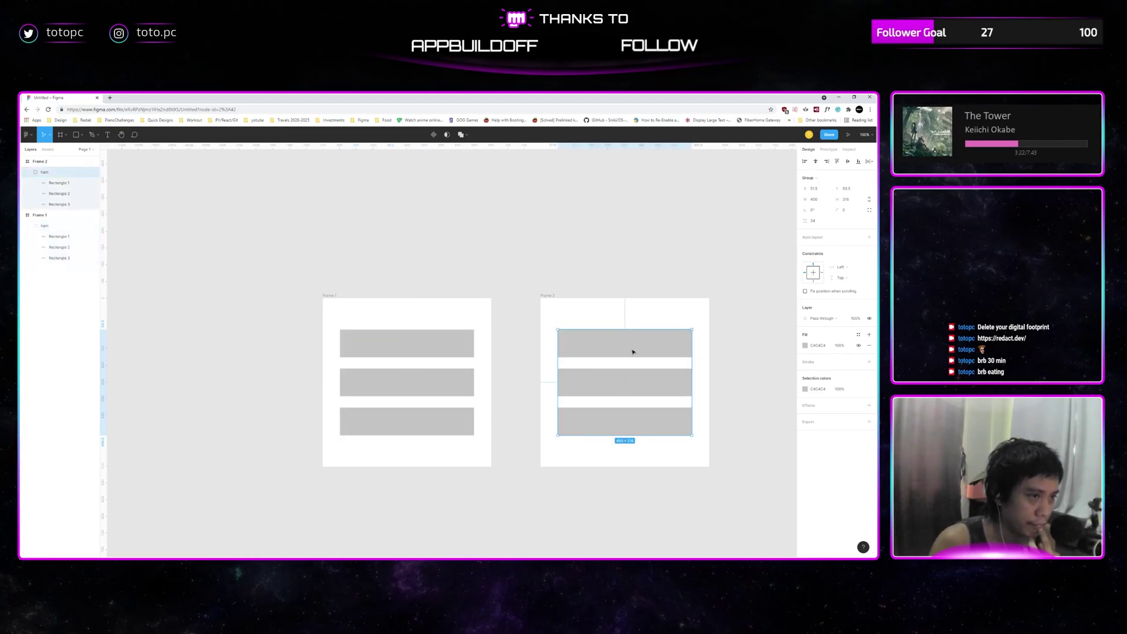
pyautogui.click(633, 352)
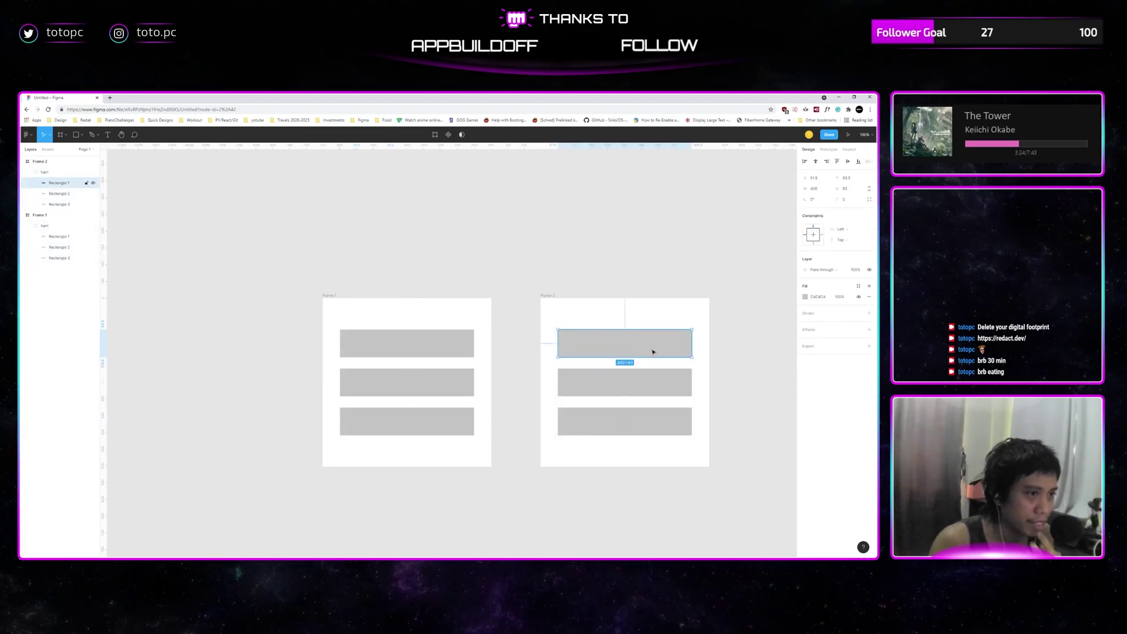
pyautogui.press('r')
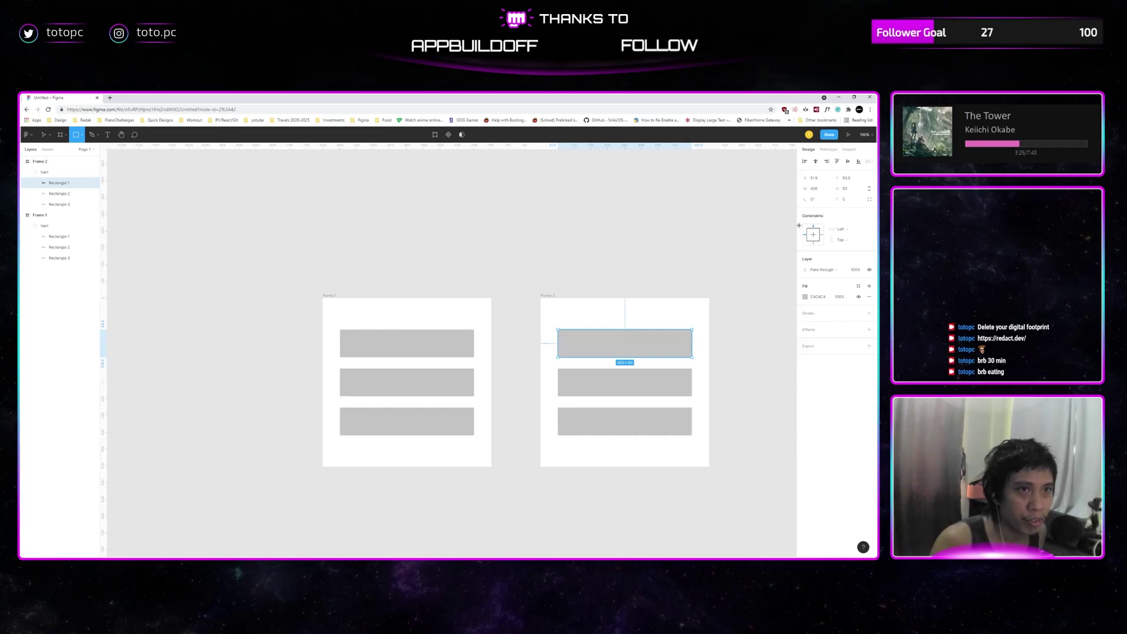
pyautogui.click(819, 201)
pyautogui.write('45')
pyautogui.press('Return')
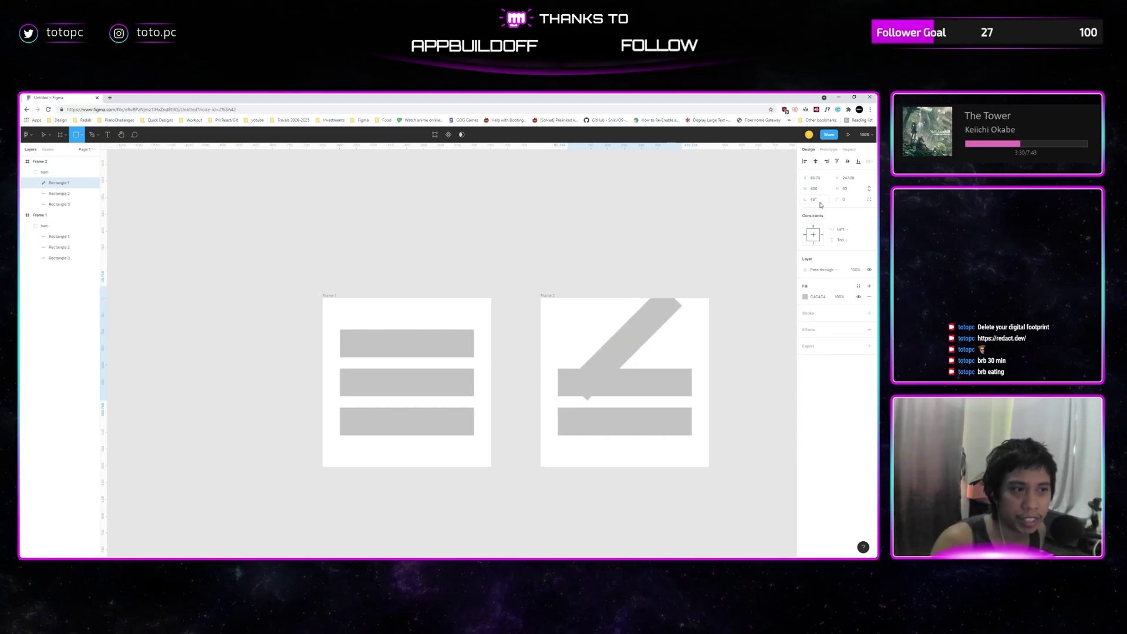
pyautogui.hotkey('ctrl', 'z')
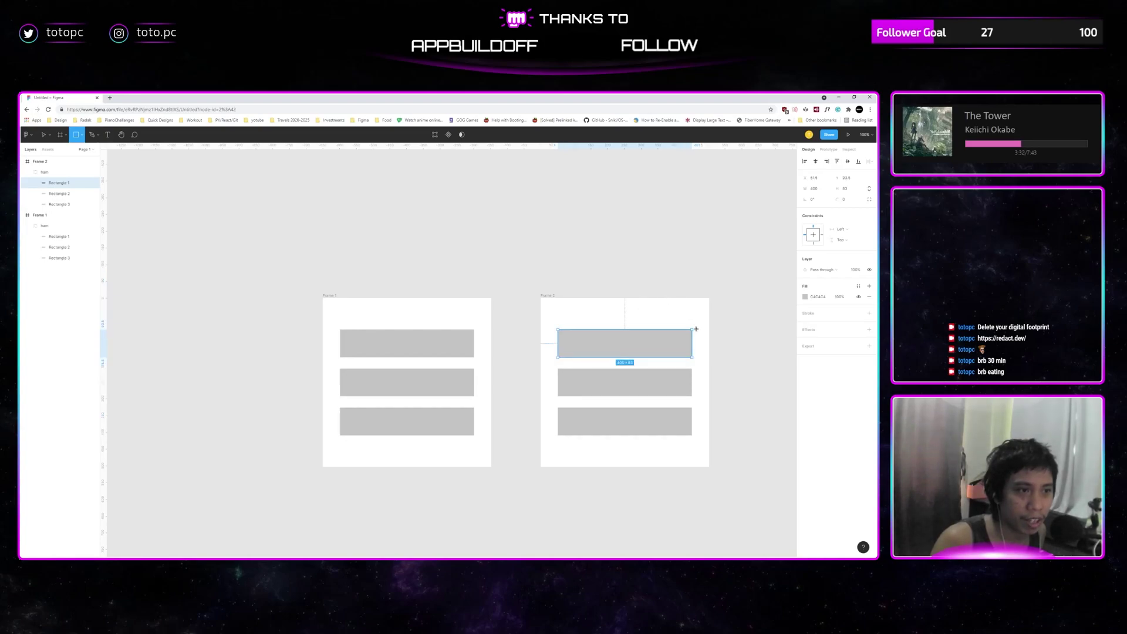
pyautogui.press('v')
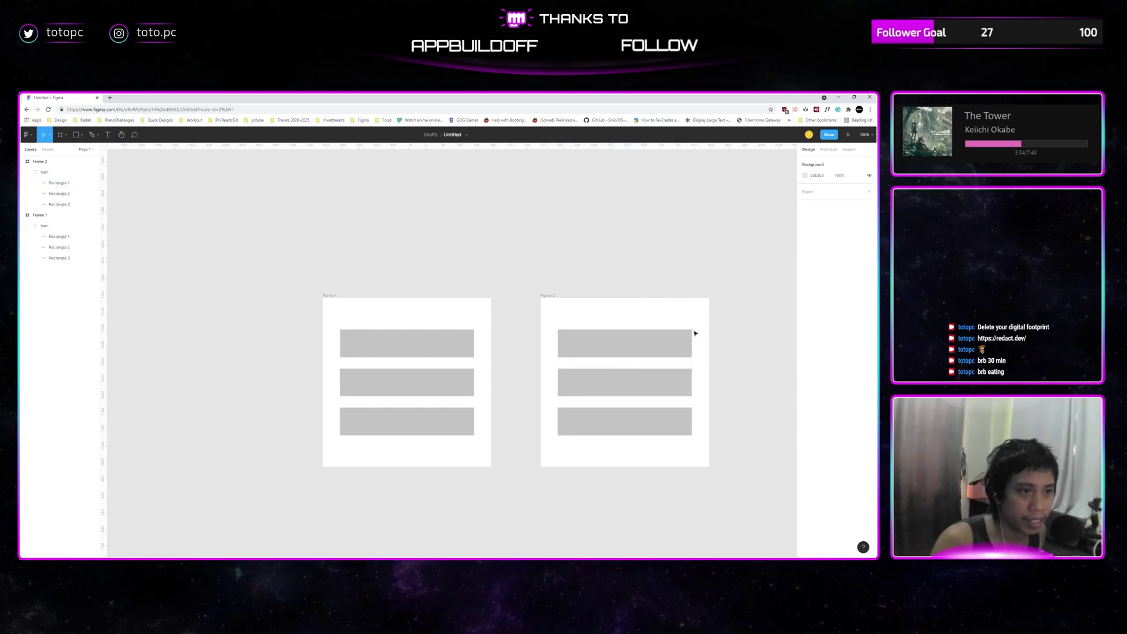
# Rotate the second frame's top and bottom bars onto opposite 45° diagonals so that they cross.
pyautogui.moveTo(695, 330); pyautogui.dragTo(658, 292)
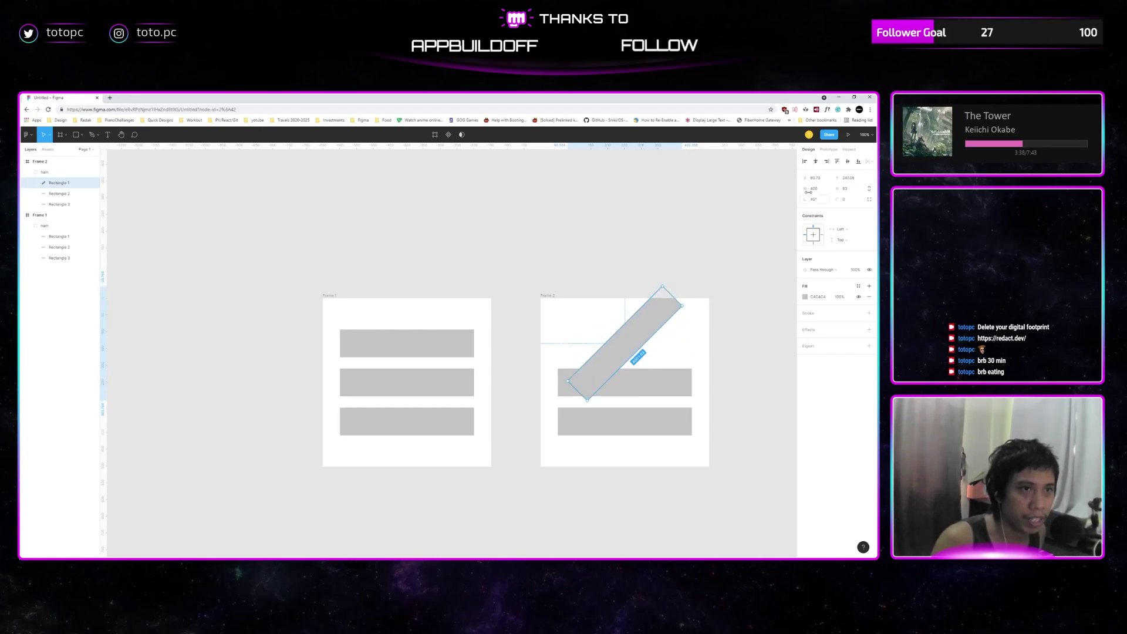
pyautogui.click(697, 339)
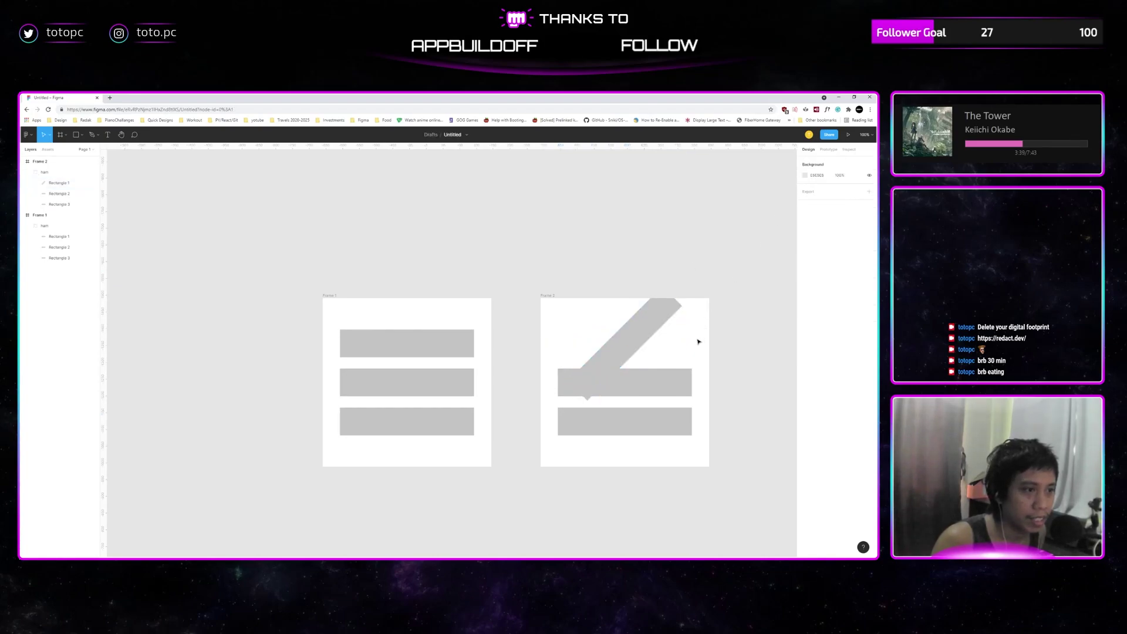
pyautogui.doubleClick(648, 428)
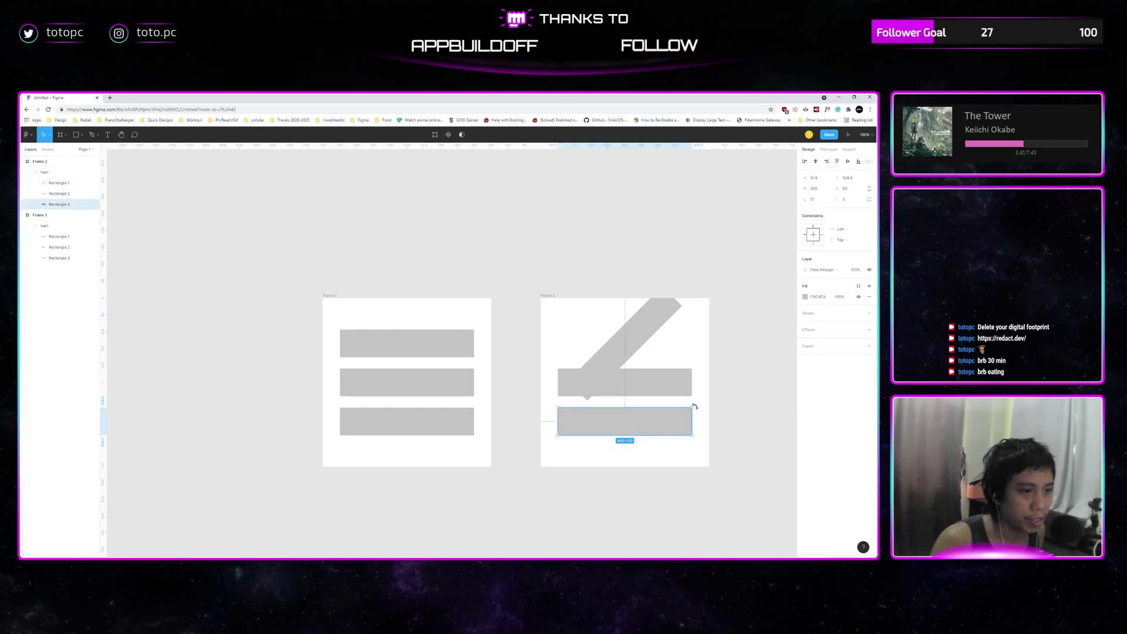
pyautogui.moveTo(694, 407); pyautogui.dragTo(572, 297)
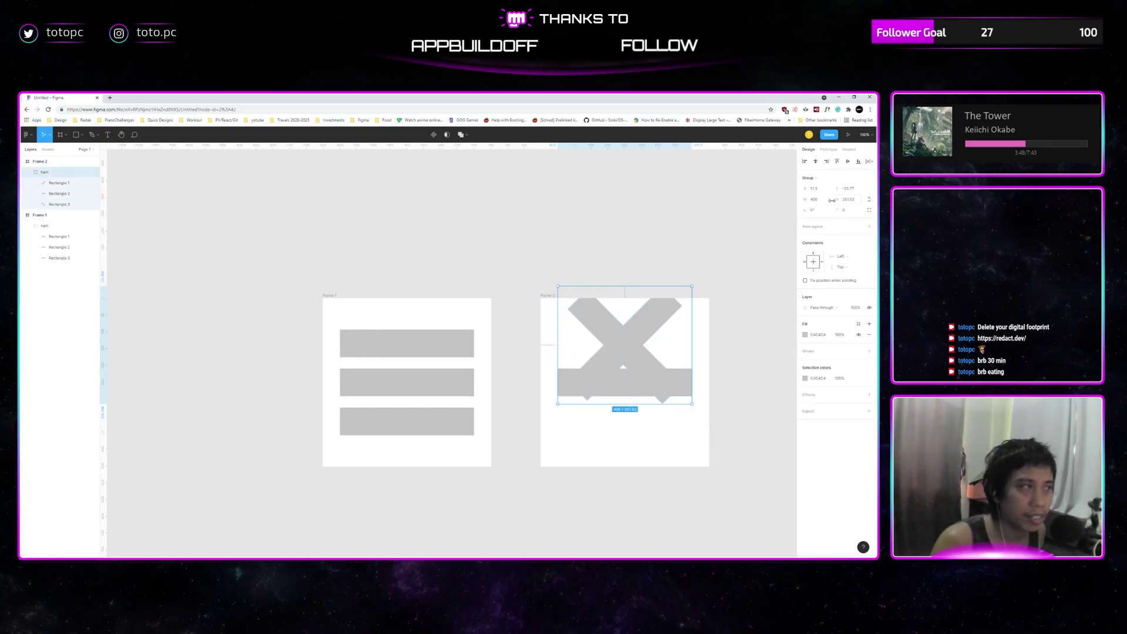
# Align the second frame's three bars to one another by their horizontal and vertical centres.
pyautogui.click(68, 184)
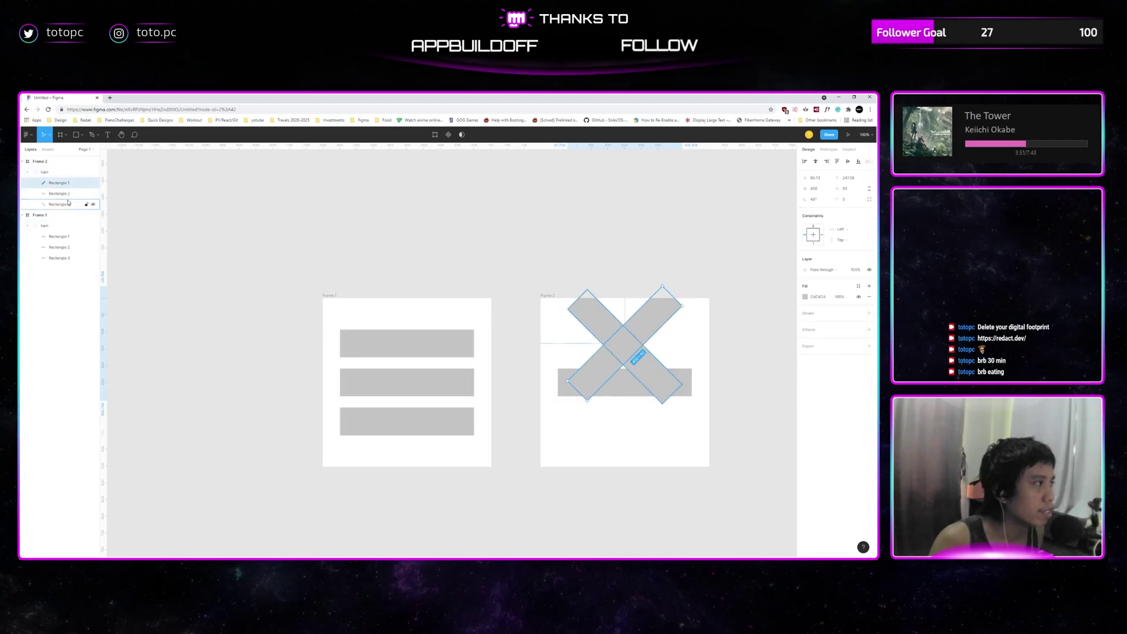
pyautogui.keyDown('shift'); pyautogui.click(69, 204); pyautogui.keyUp('shift')
pyautogui.click(848, 163)
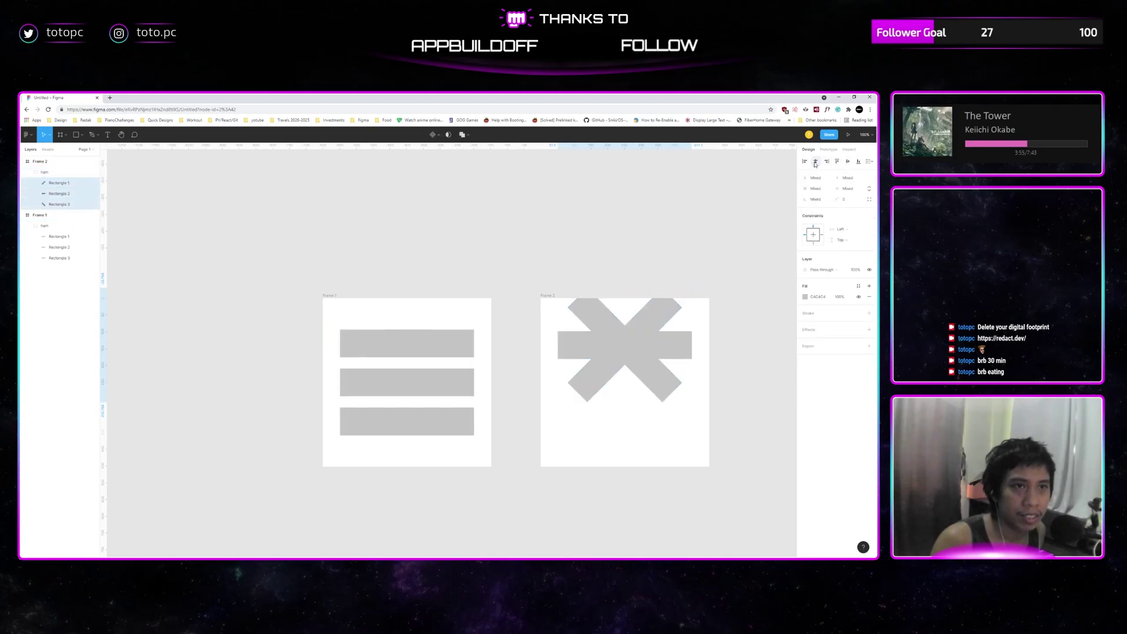
pyautogui.click(848, 162)
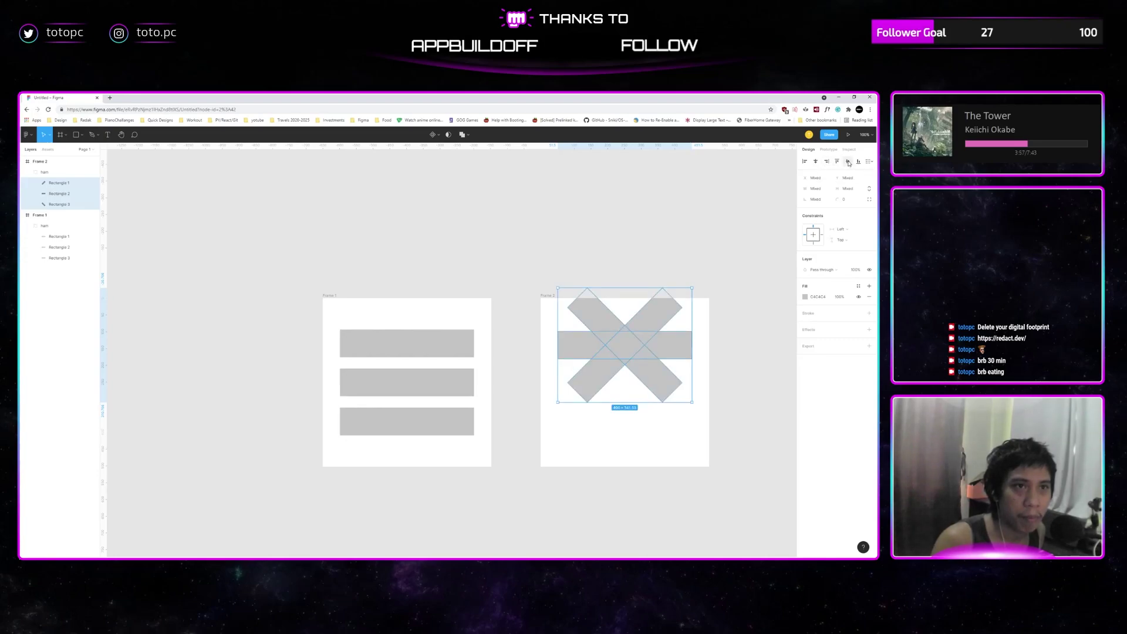
pyautogui.click(848, 162)
pyautogui.click(848, 163)
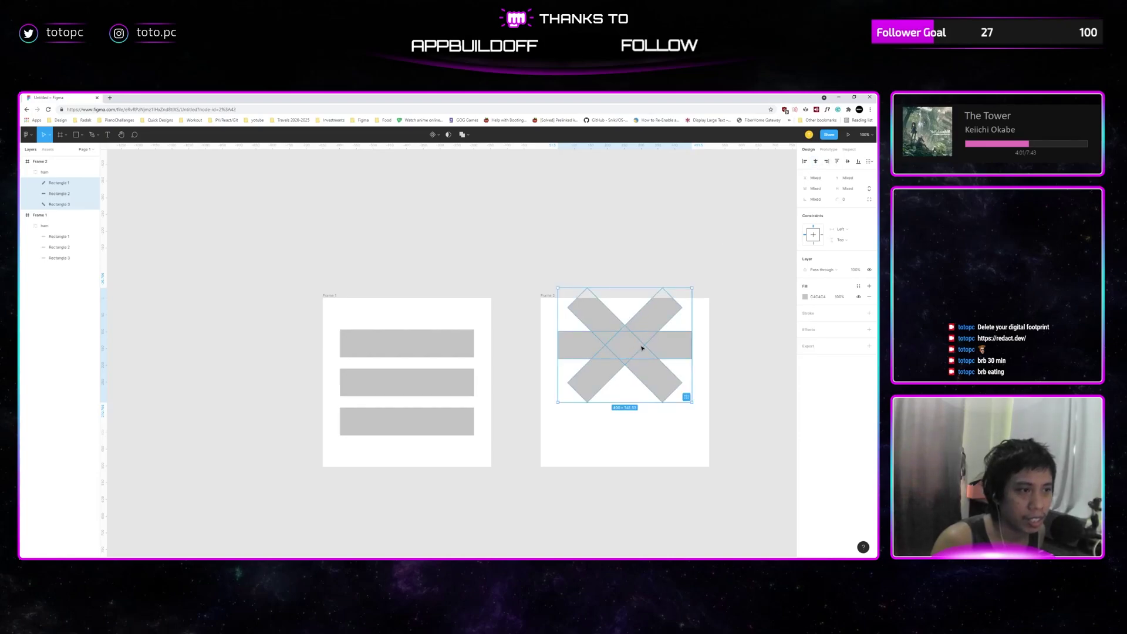
# Centre the second frame's "ham" group vertically within its frame.
pyautogui.click(44, 173)
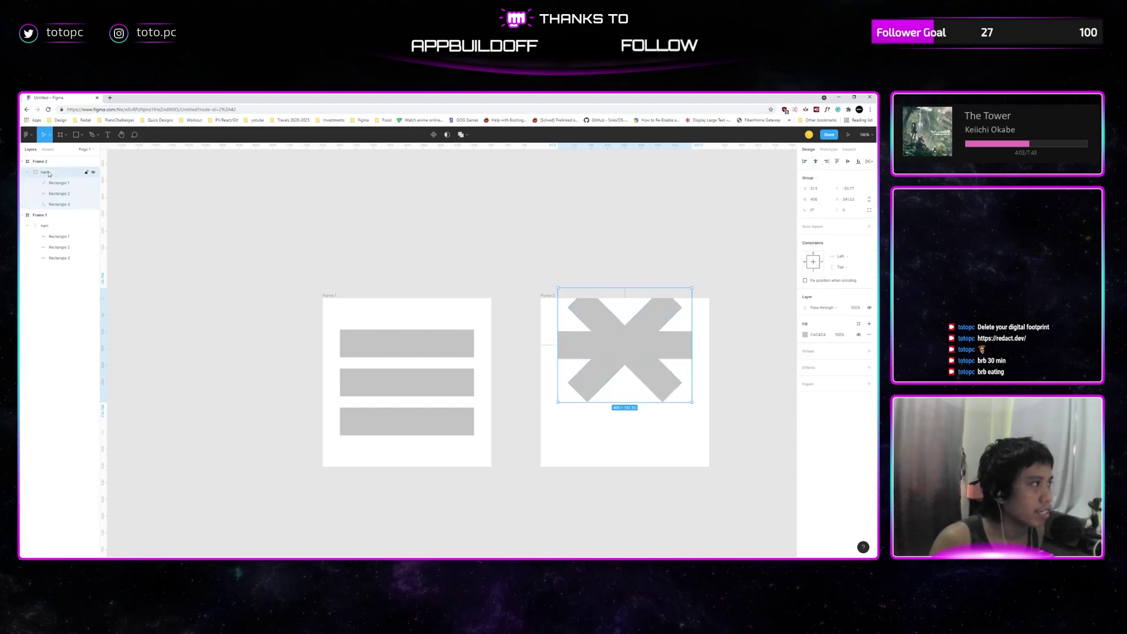
pyautogui.click(848, 162)
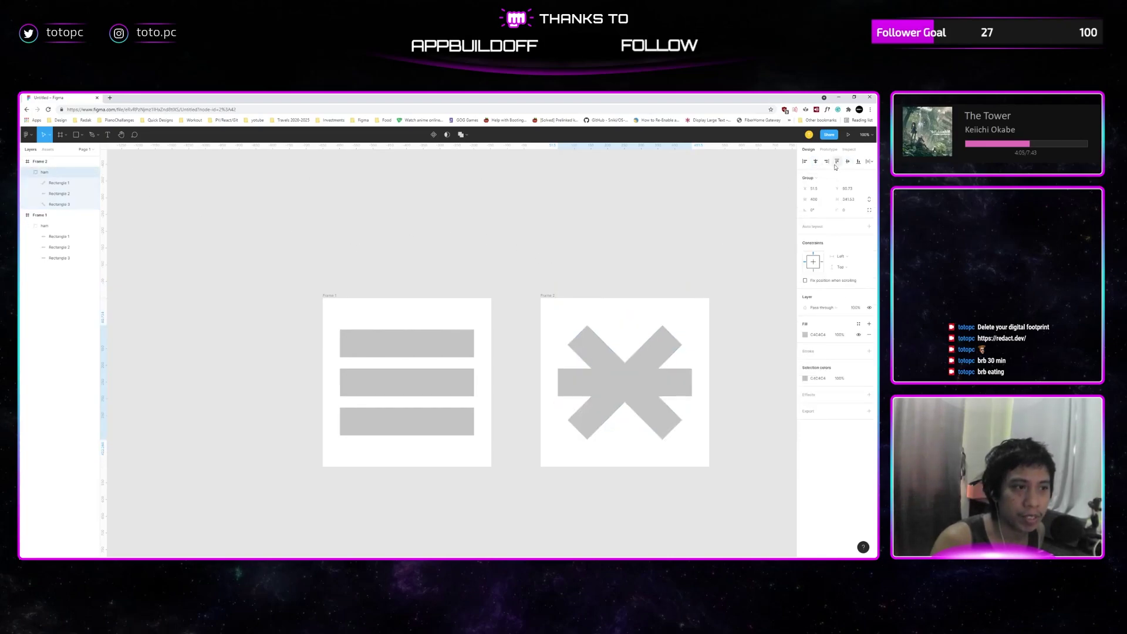
pyautogui.moveTo(624, 250); pyautogui.dragTo(624, 274)
pyautogui.click(533, 247)
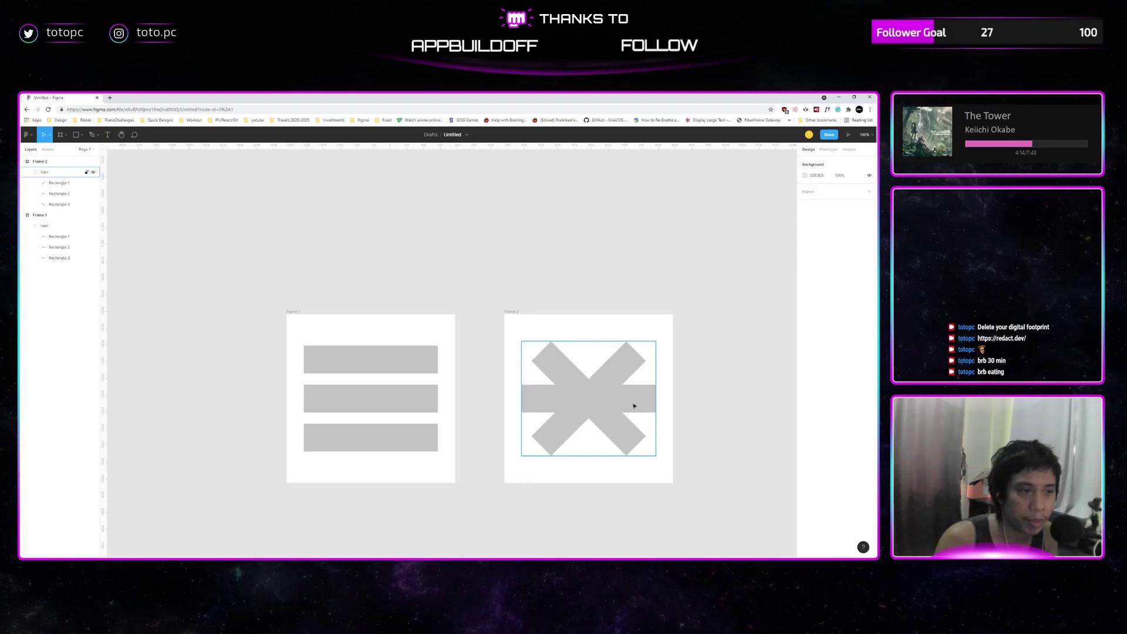
# Shorten the second frame's horizontal middle bar to a square as wide as it is high, and centre it behind the X.
pyautogui.click(634, 405)
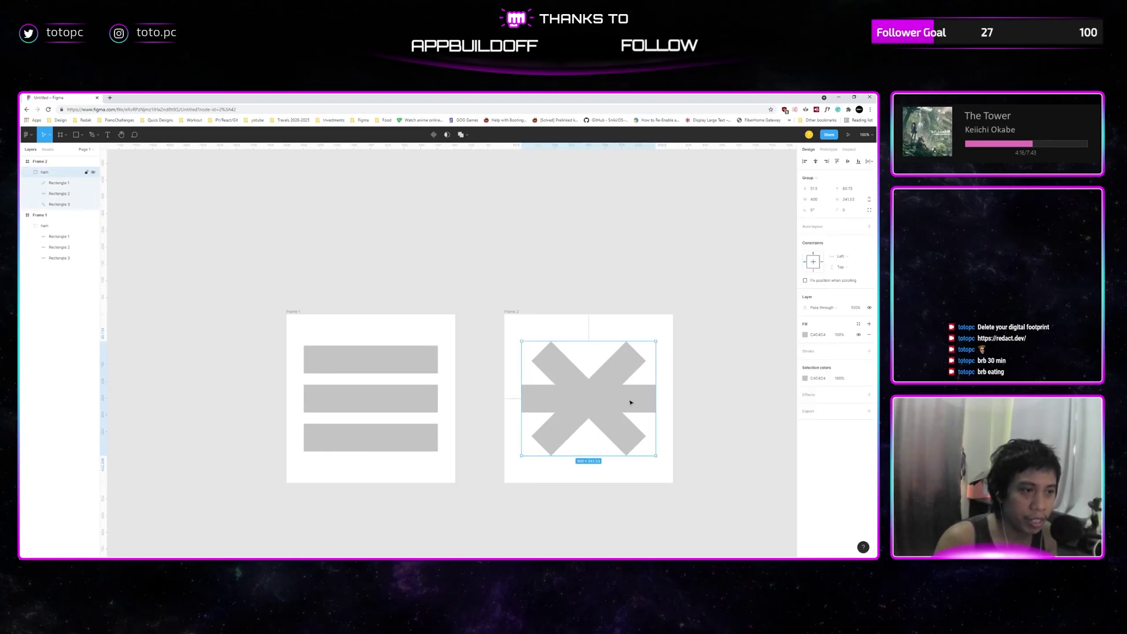
pyautogui.doubleClick(631, 402)
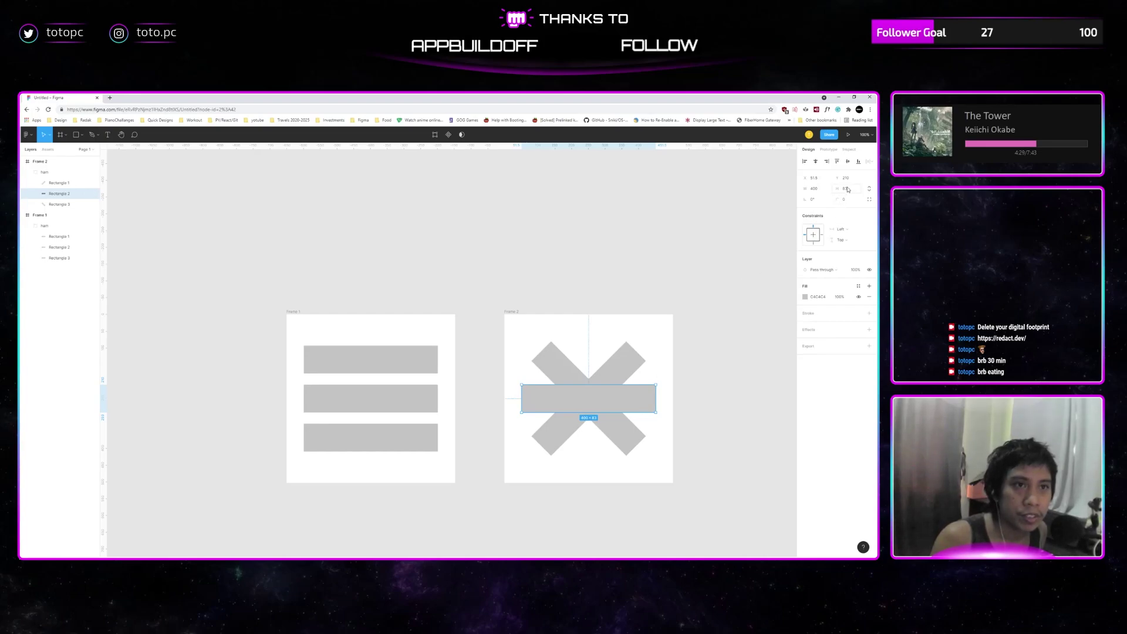
pyautogui.click(820, 191)
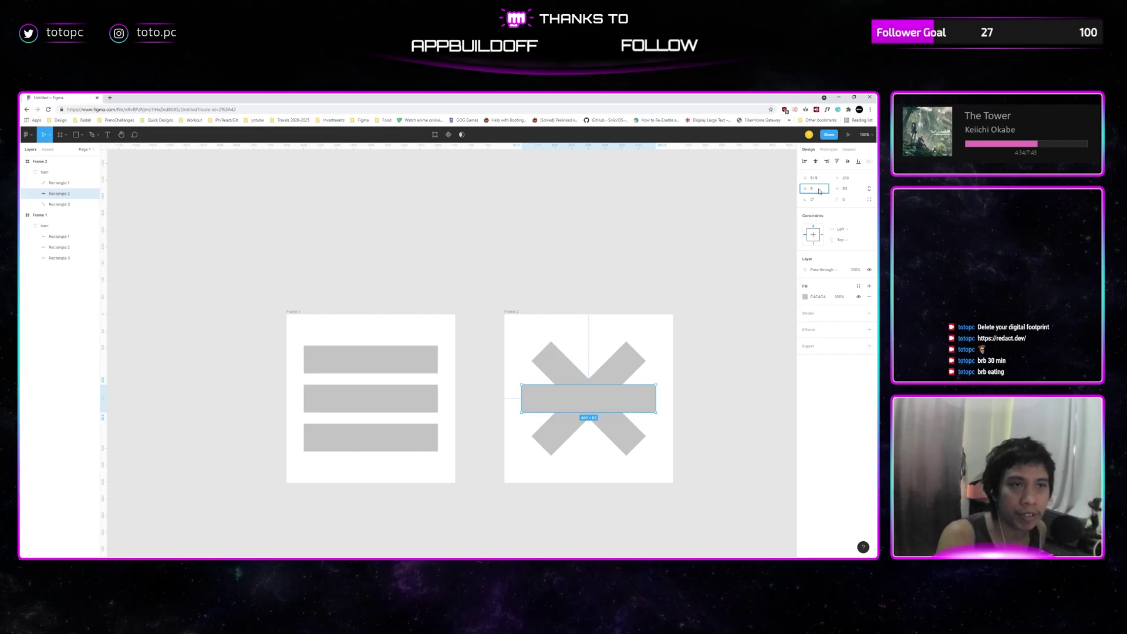
pyautogui.press('Return')
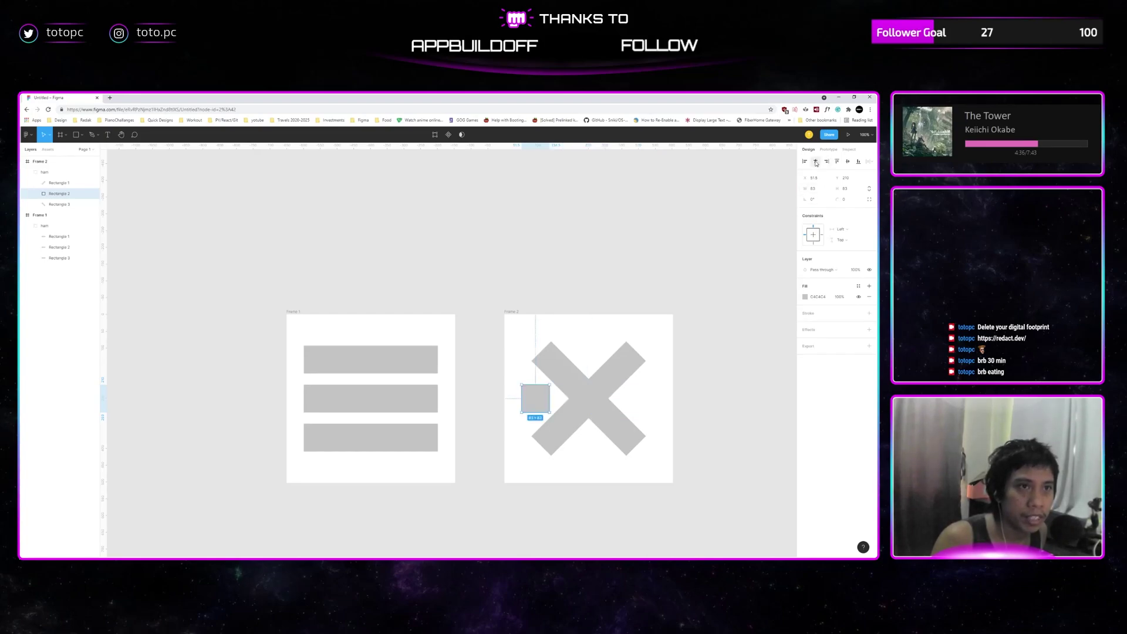
pyautogui.moveTo(536, 399); pyautogui.dragTo(584, 399)
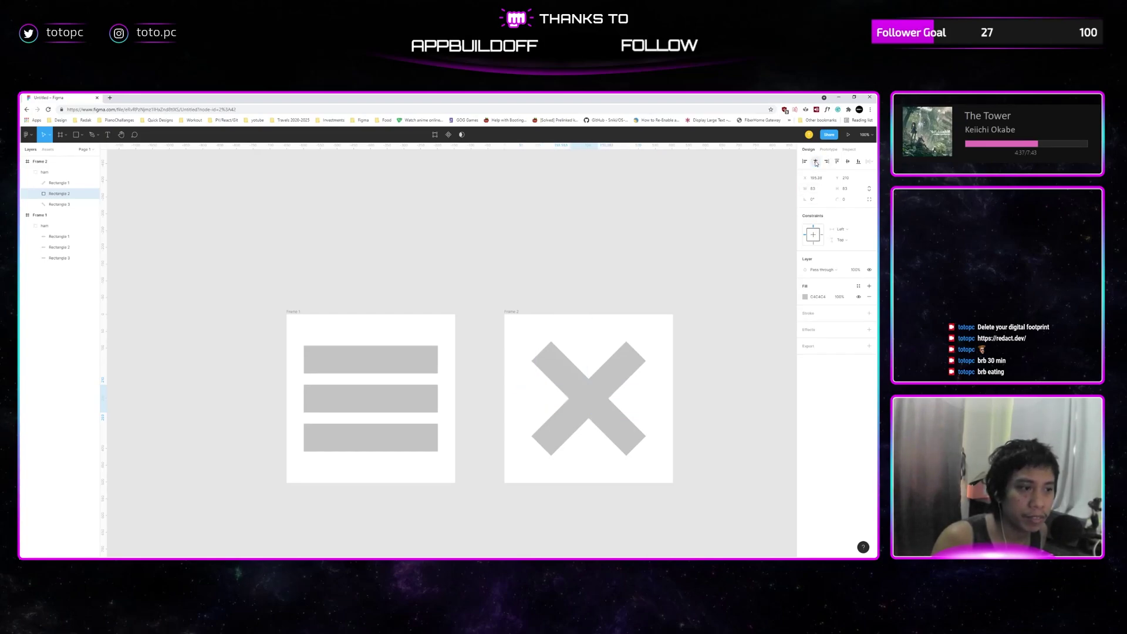
# Delete the two diagonal bars in the second frame to check the middle square, and undo the deletion.
pyautogui.click(692, 390)
pyautogui.doubleClick(594, 396)
pyautogui.click(626, 422)
pyautogui.keyDown('shift'); pyautogui.click(623, 380); pyautogui.keyUp('shift')
pyautogui.press('Delete')
pyautogui.hotkey('ctrl', 'z')
pyautogui.click(705, 401)
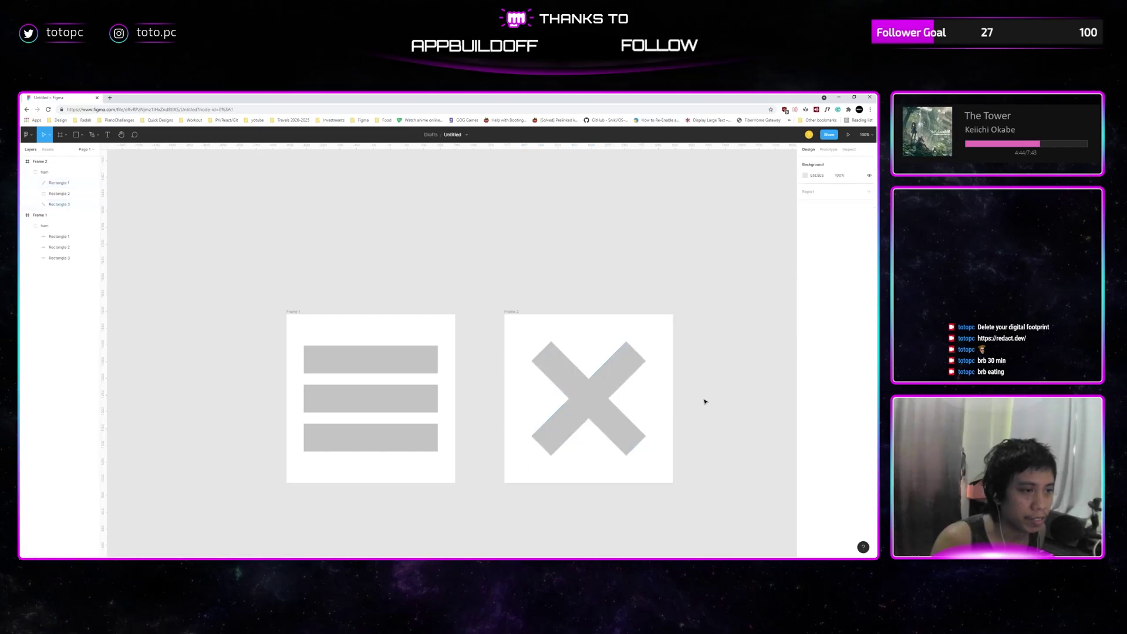
pyautogui.hscroll(-1, 686, 389)
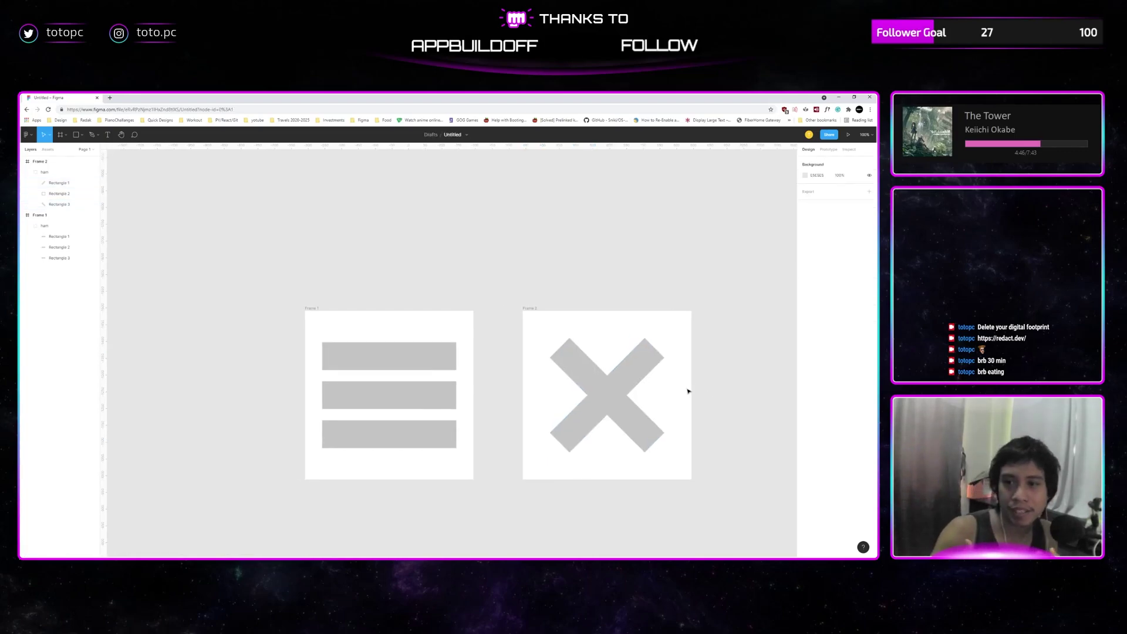
pyautogui.doubleClick(394, 407)
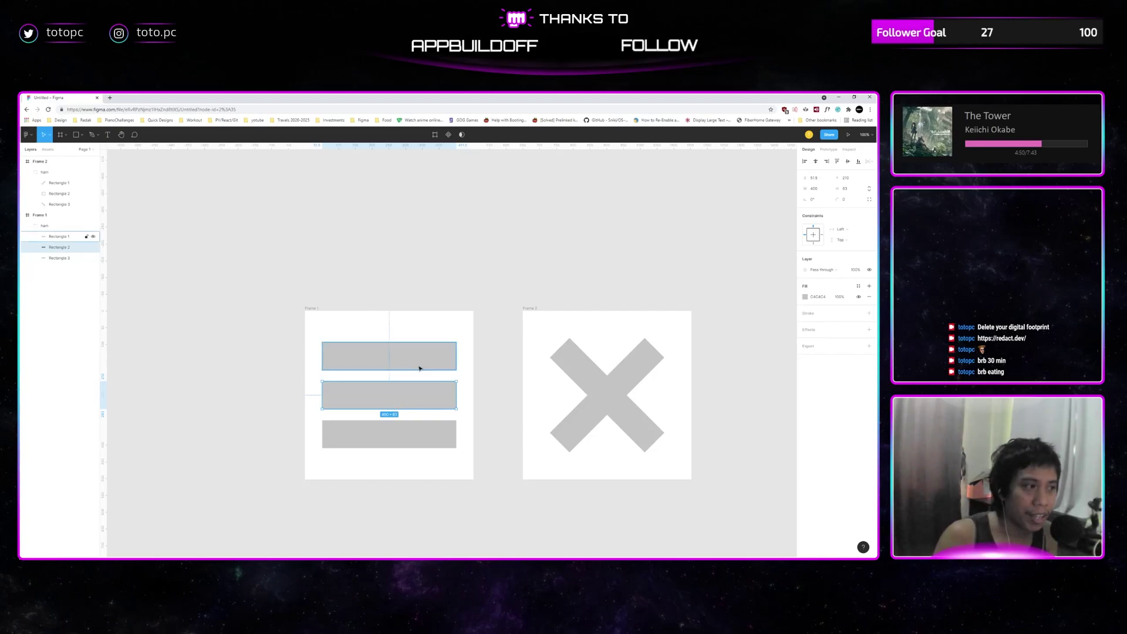
pyautogui.click(416, 426)
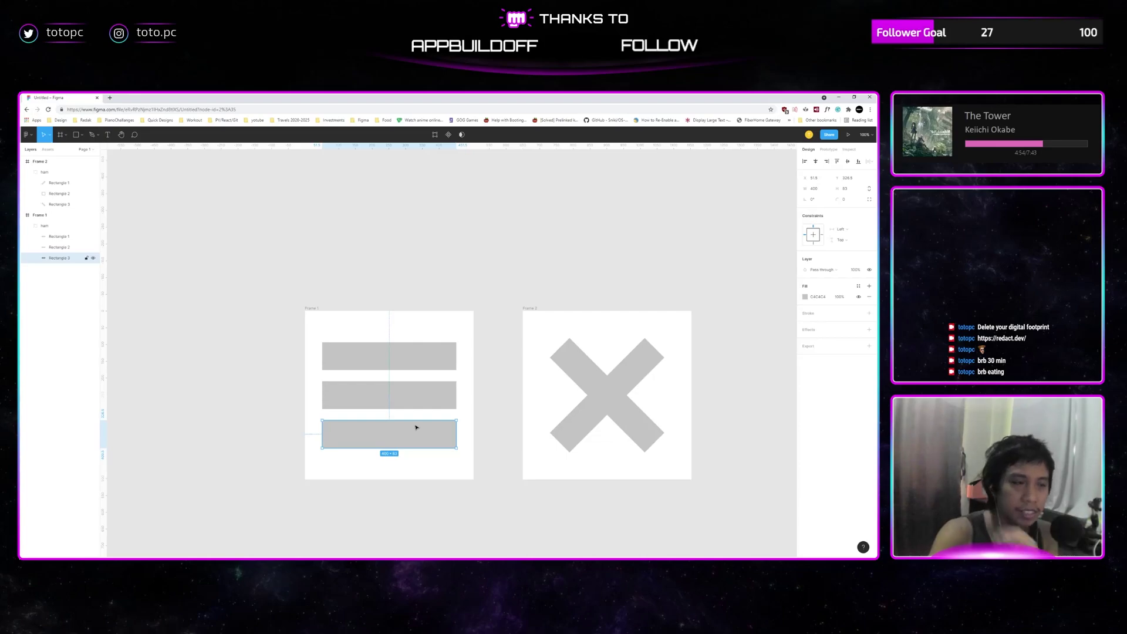
pyautogui.scroll(-1, 418, 364)
# Link the "ham" group in Frame 1 to Frame 2 with an on-click prototype connection.
pyautogui.click(310, 298)
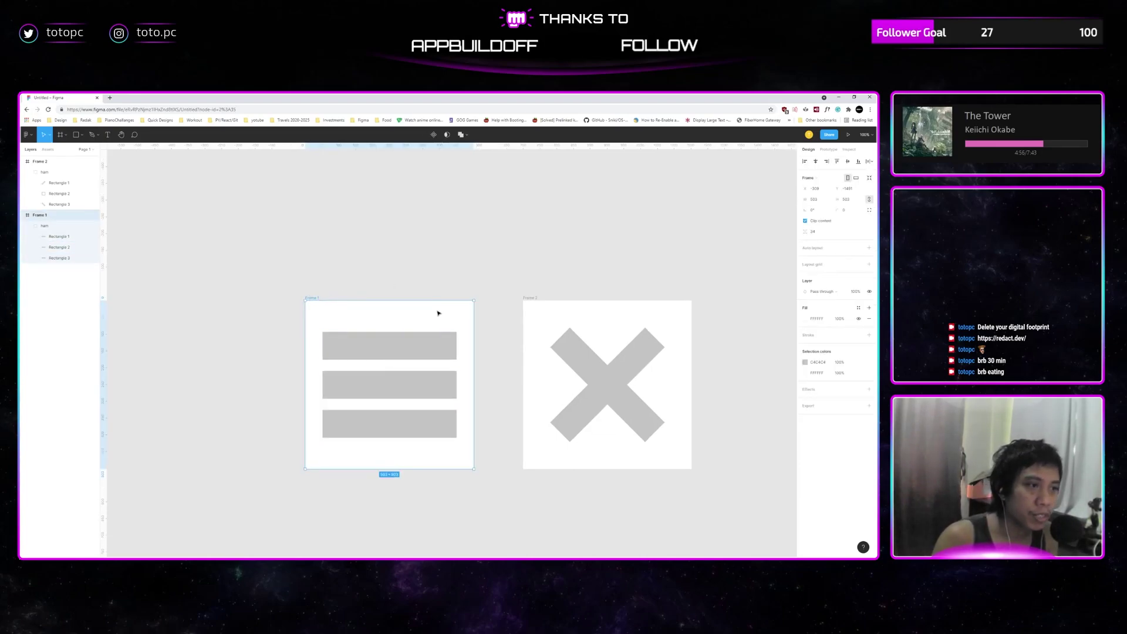
pyautogui.click(828, 151)
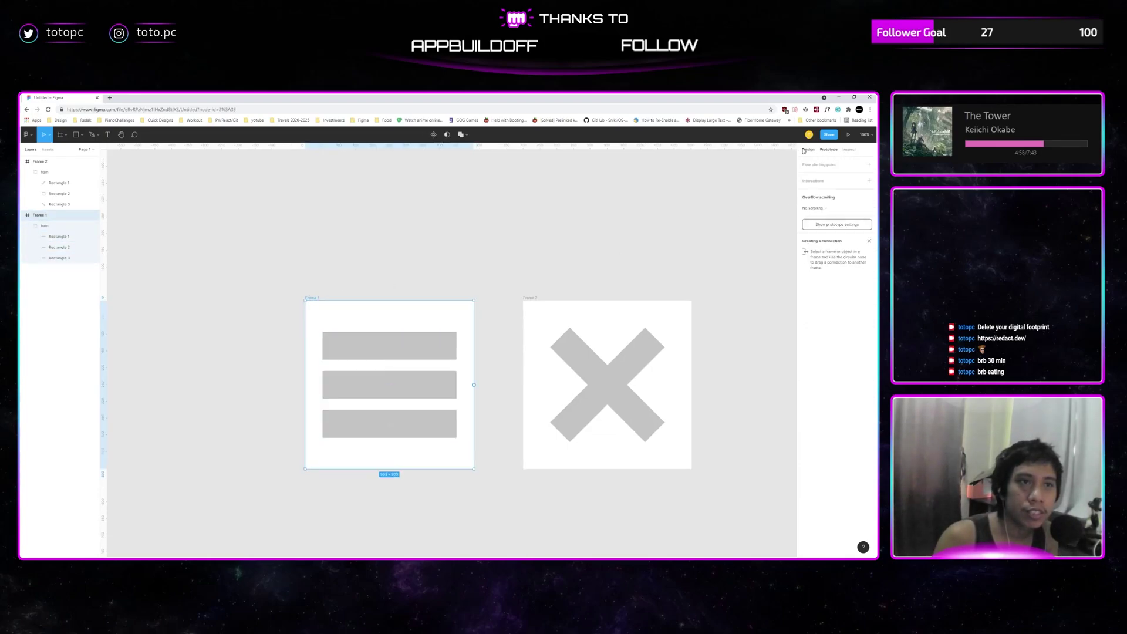
pyautogui.click(808, 151)
pyautogui.click(825, 150)
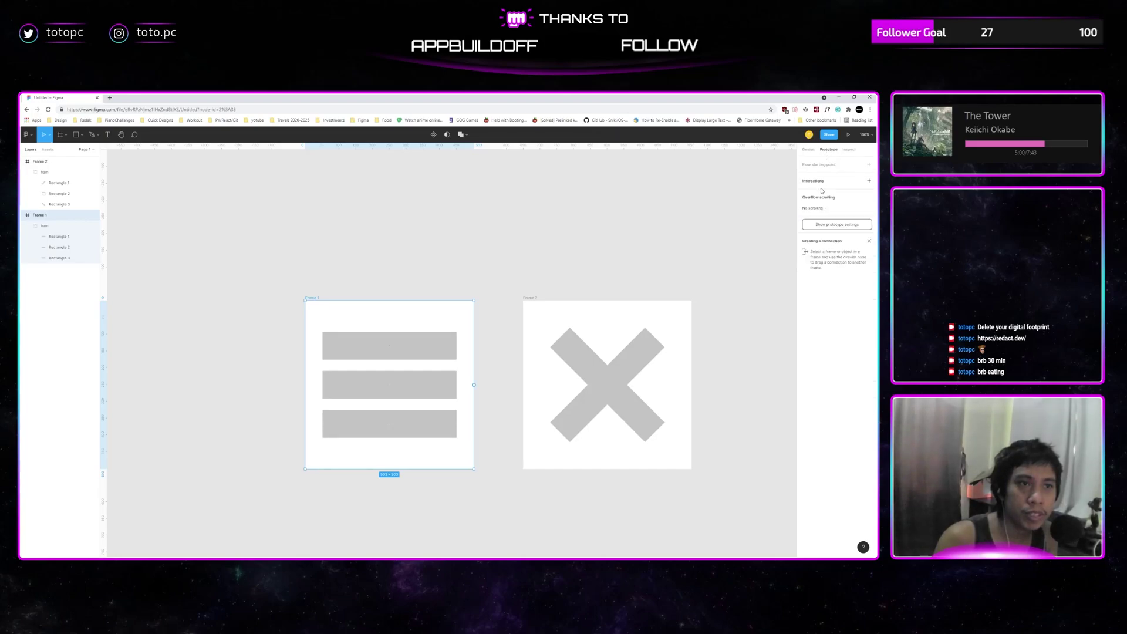
pyautogui.click(395, 283)
pyautogui.click(313, 297)
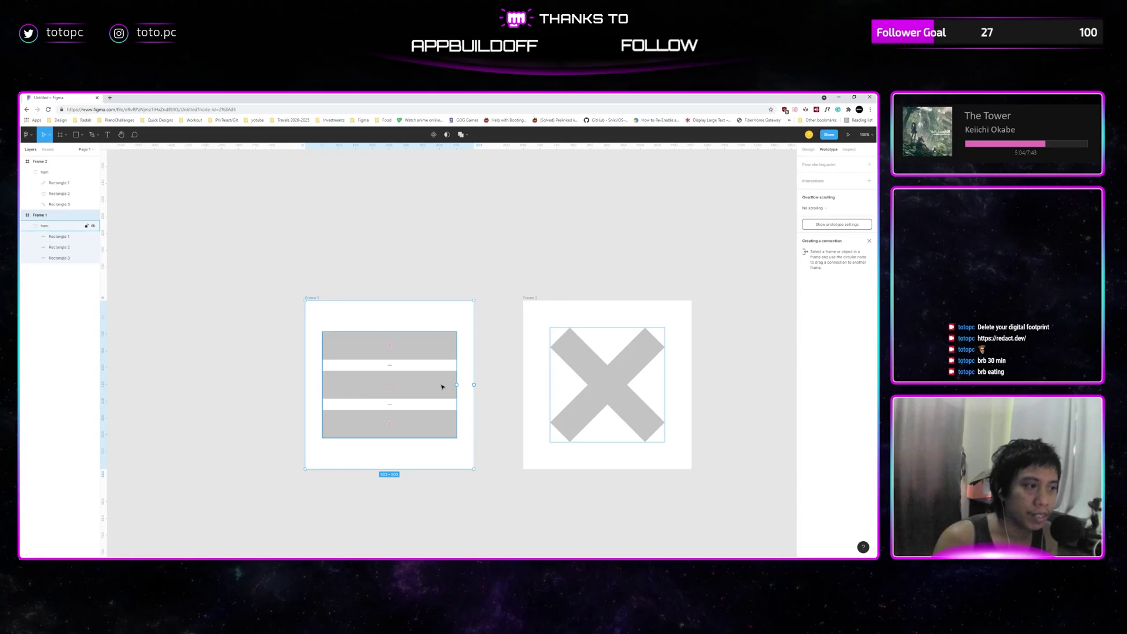
pyautogui.click(442, 387)
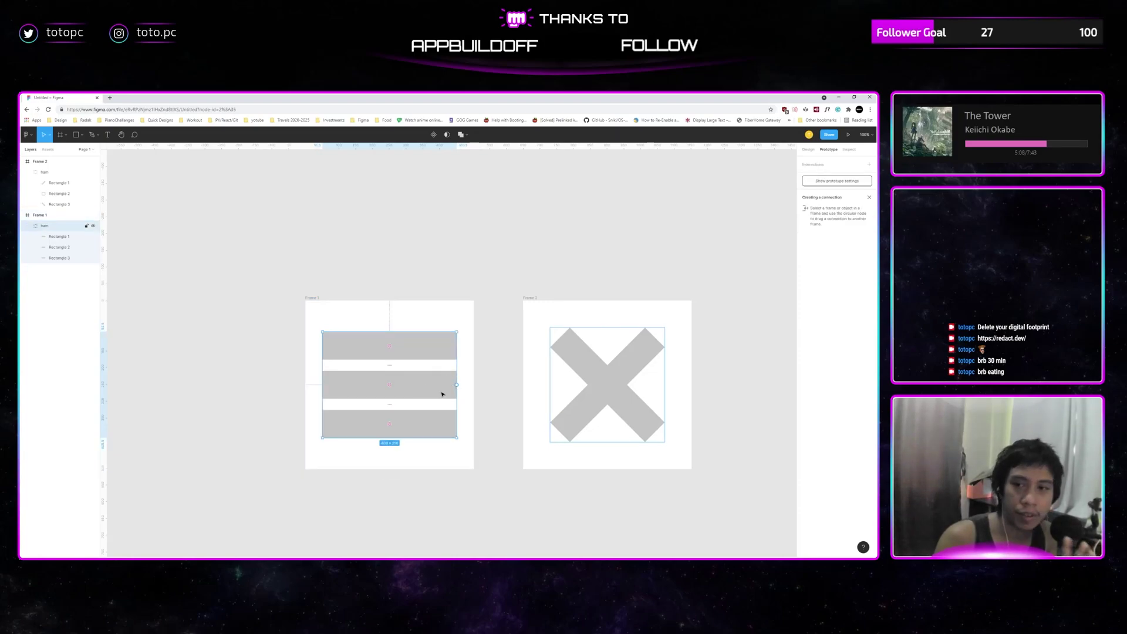
pyautogui.moveTo(457, 385); pyautogui.dragTo(577, 387)
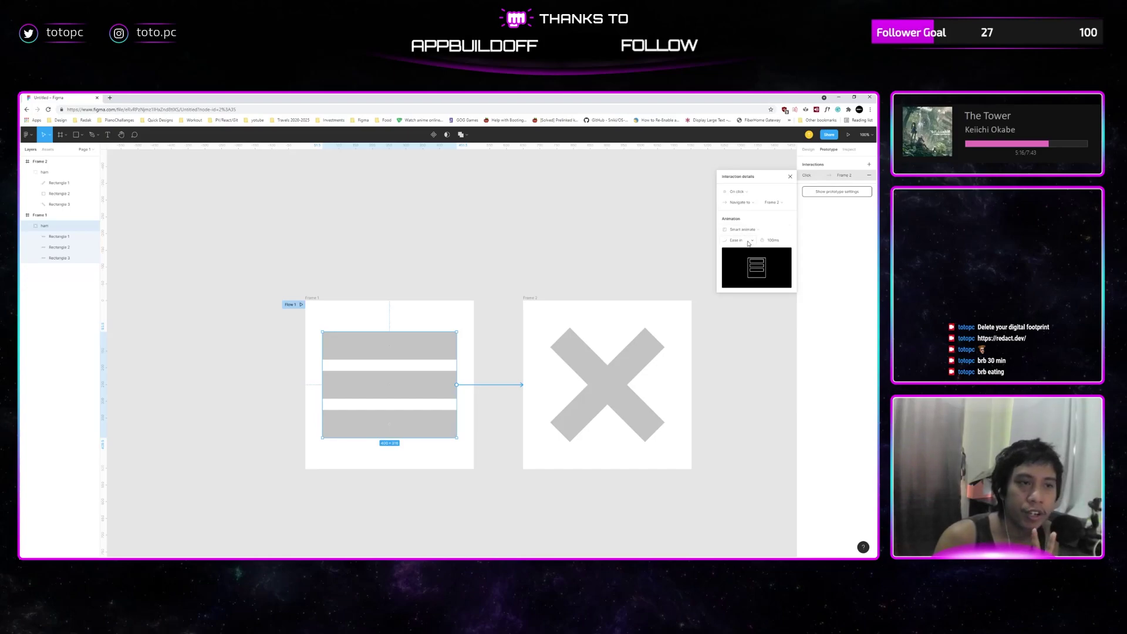
# Set the animation duration of the Frame 1 to Frame 2 interaction to 50 ms.
pyautogui.click(779, 242)
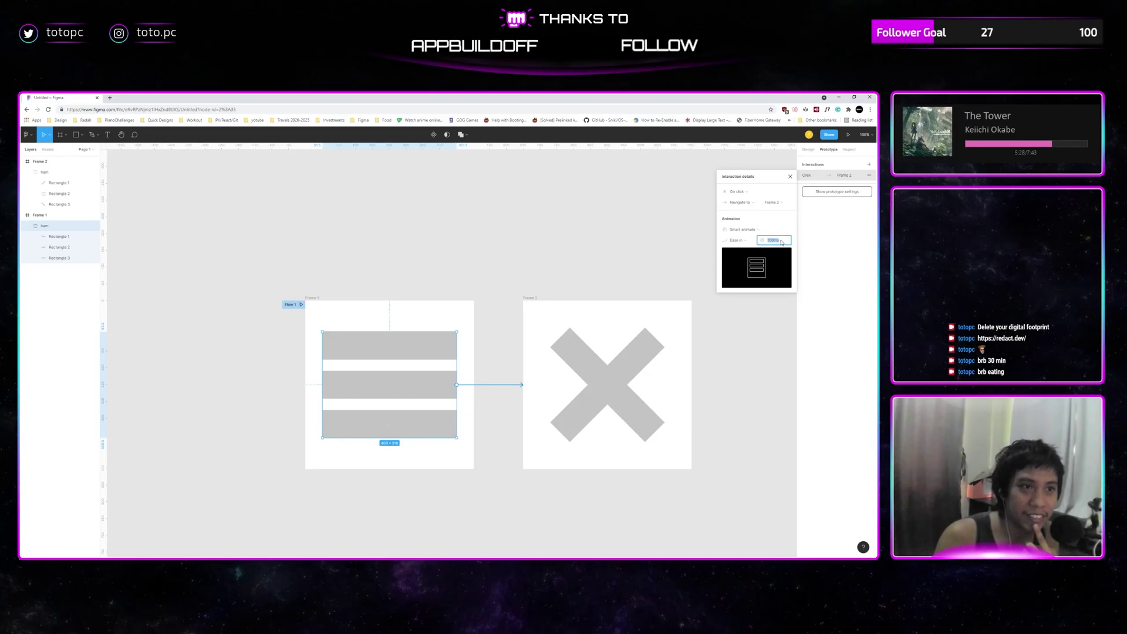
pyautogui.write('50')
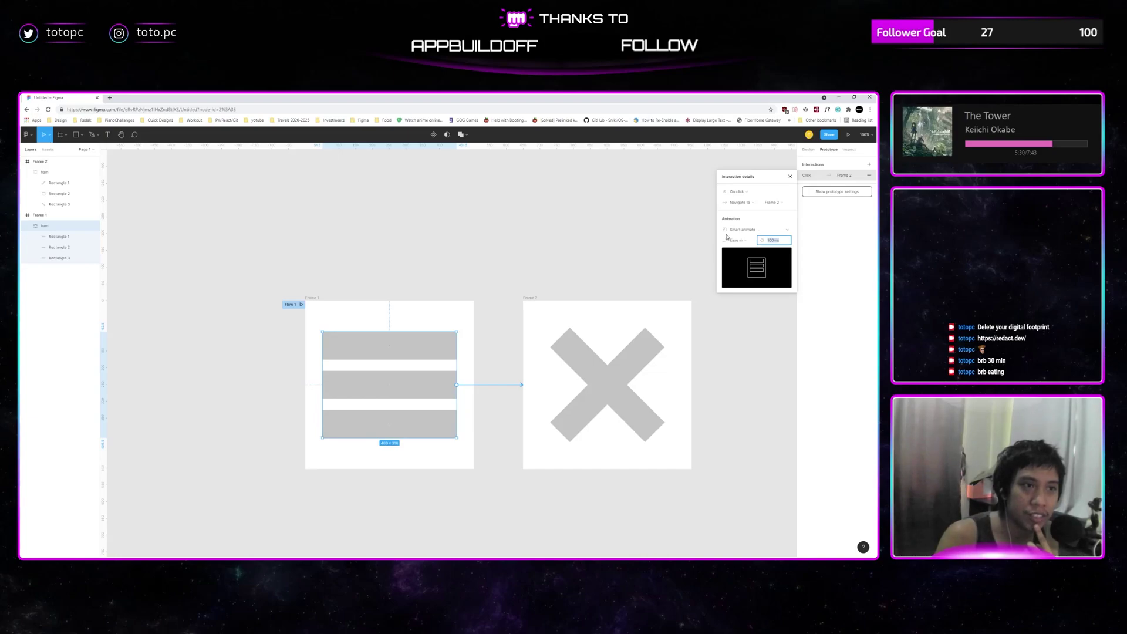
pyautogui.click(727, 335)
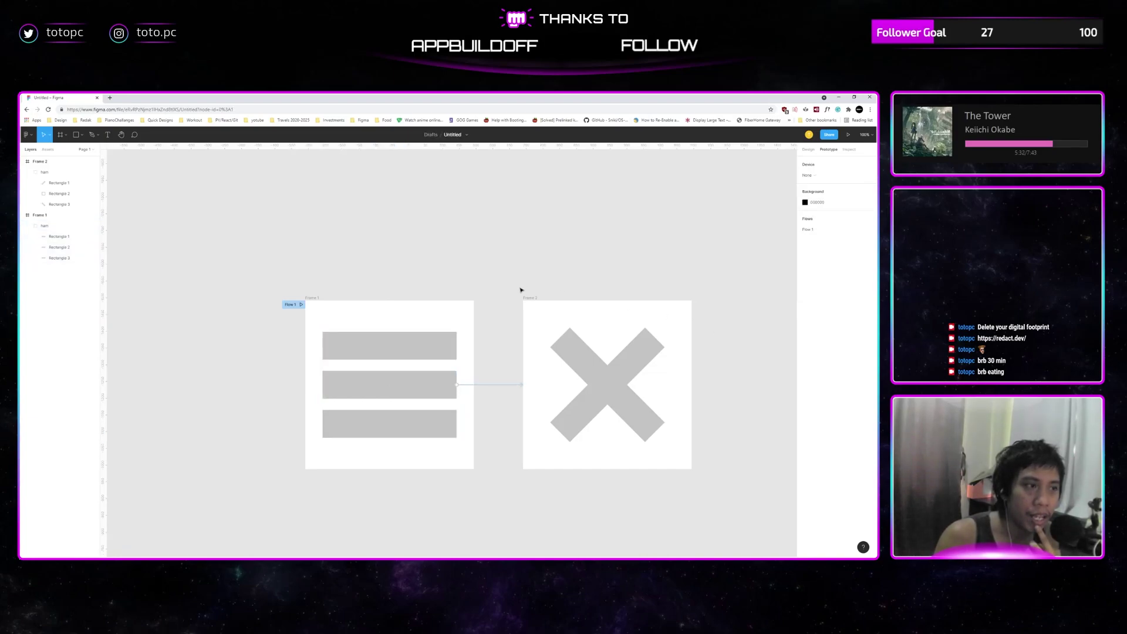
# Link the "ham" group in Frame 2 back to Frame 1 with an on-click prototype connection.
pyautogui.click(527, 297)
pyautogui.moveTo(692, 386); pyautogui.dragTo(734, 403)
pyautogui.click(611, 379)
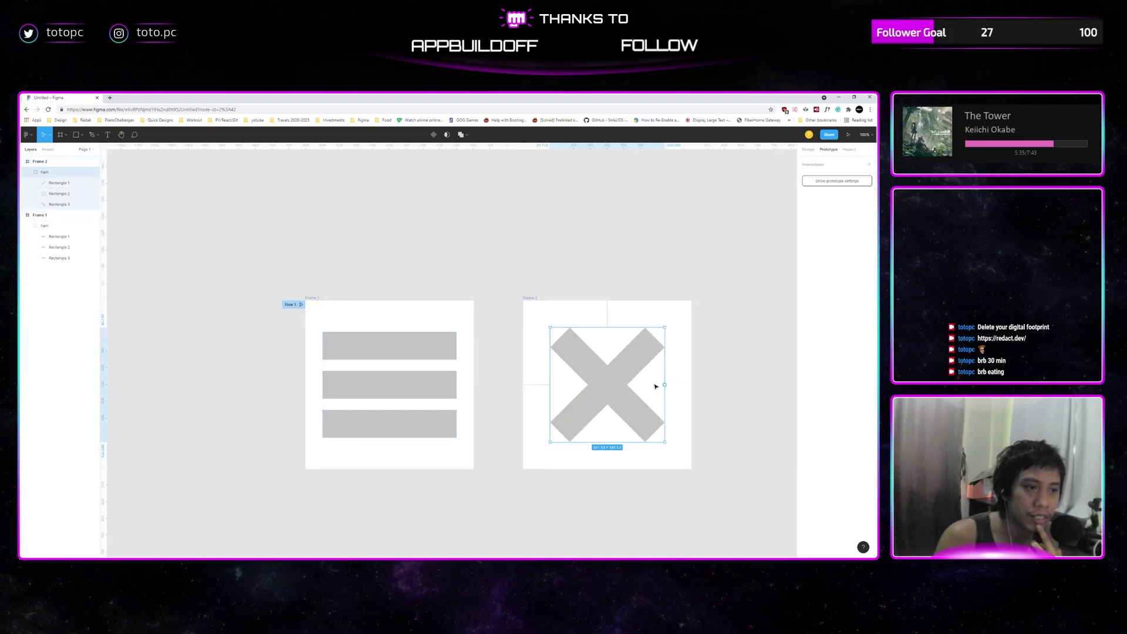
pyautogui.moveTo(665, 385); pyautogui.dragTo(455, 420)
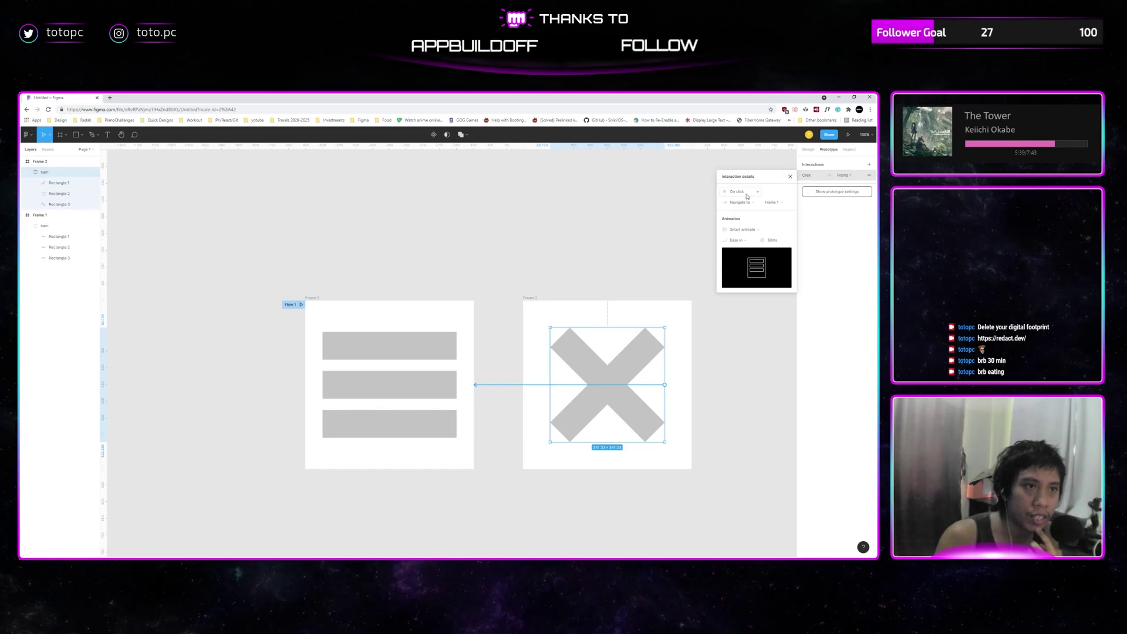
# Check the trigger, animation type and duration settings of the Frame 2 to Frame 1 interaction.
pyautogui.click(745, 229)
pyautogui.click(746, 229)
pyautogui.click(745, 192)
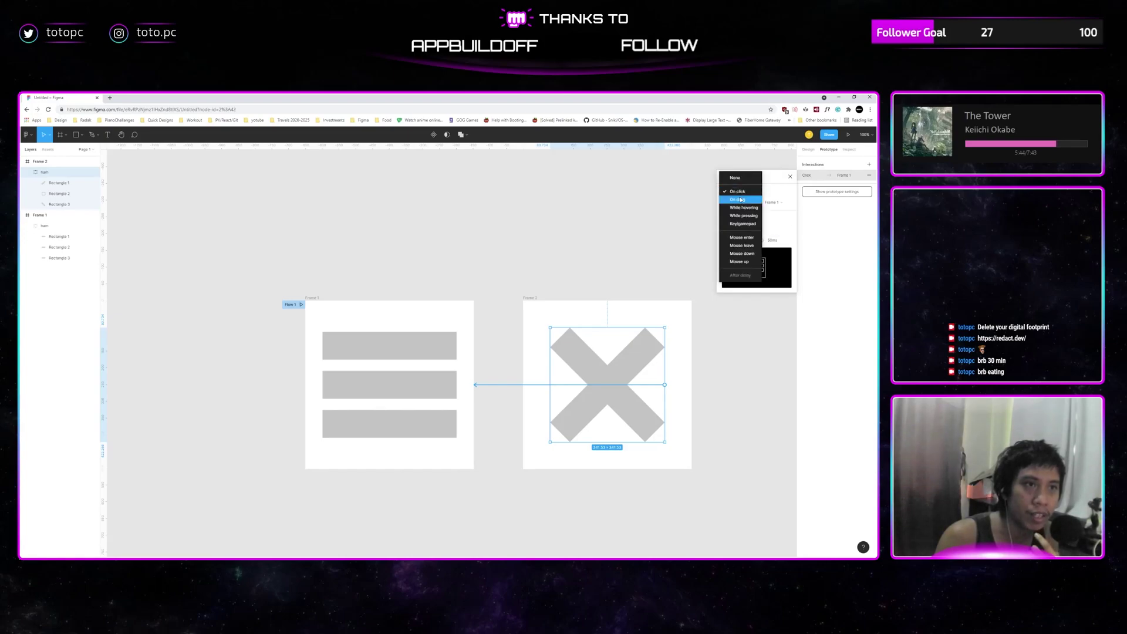
pyautogui.press('Escape')
pyautogui.moveTo(762, 240); pyautogui.dragTo(733, 239)
pyautogui.click(780, 243)
pyautogui.click(784, 231)
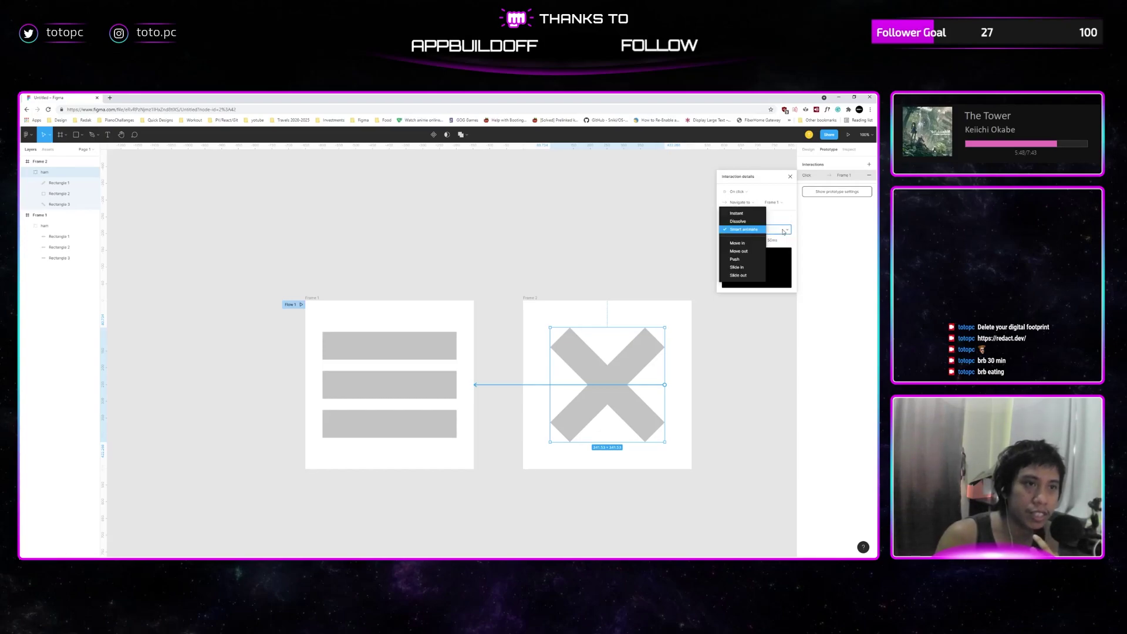
pyautogui.click(788, 219)
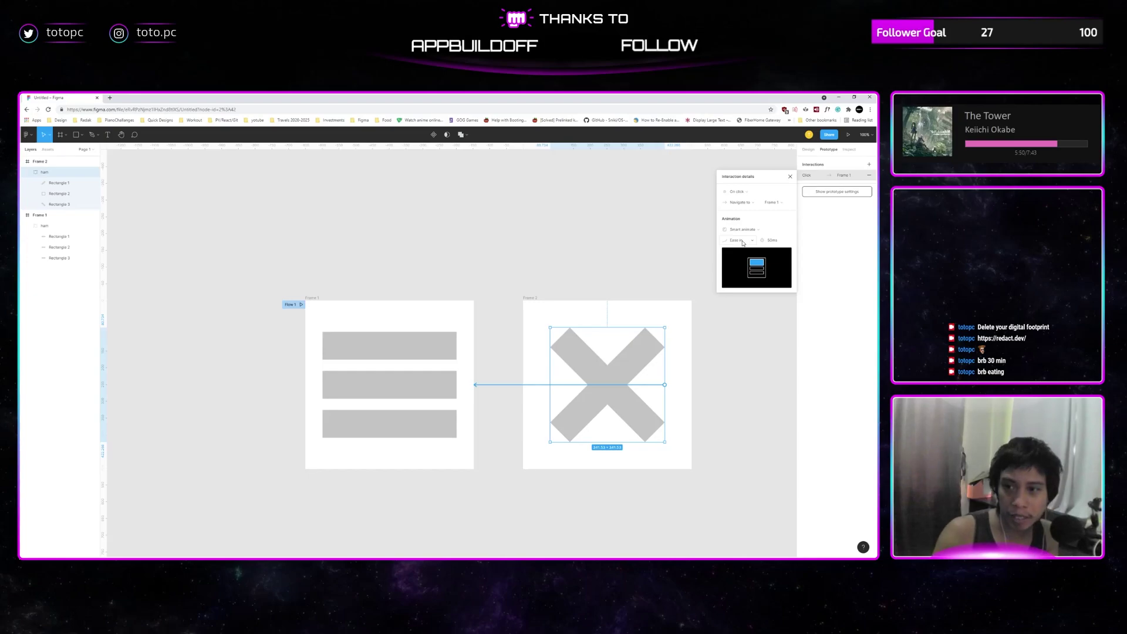
# Run the prototype preview and toggle the icon repeatedly between the three bars and the X.
pyautogui.click(573, 269)
pyautogui.click(848, 135)
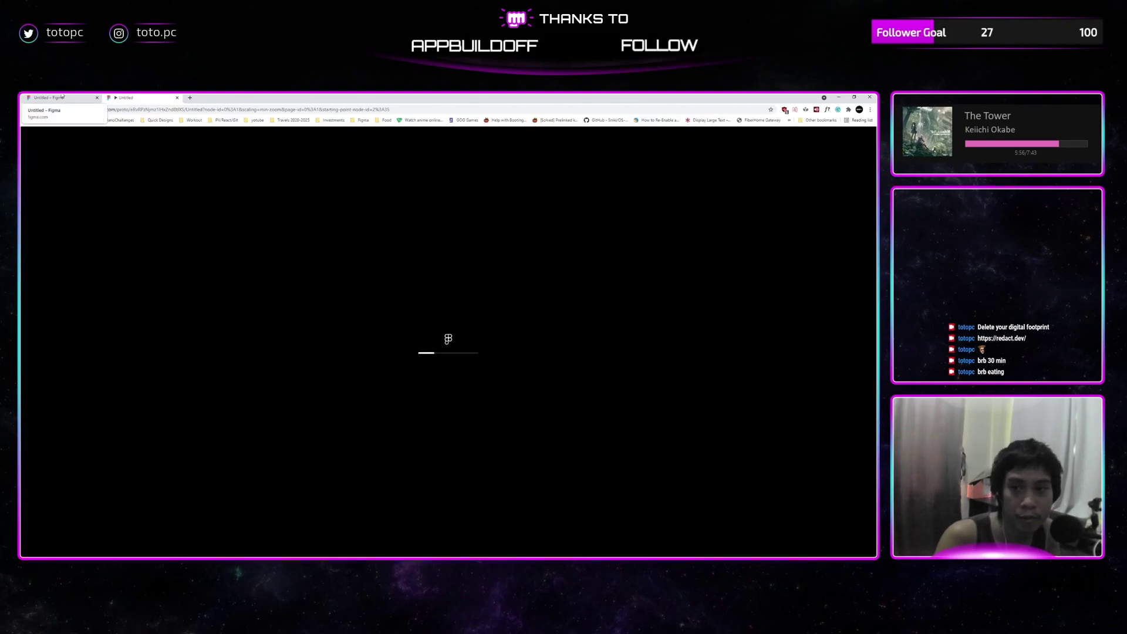
pyautogui.click(62, 97)
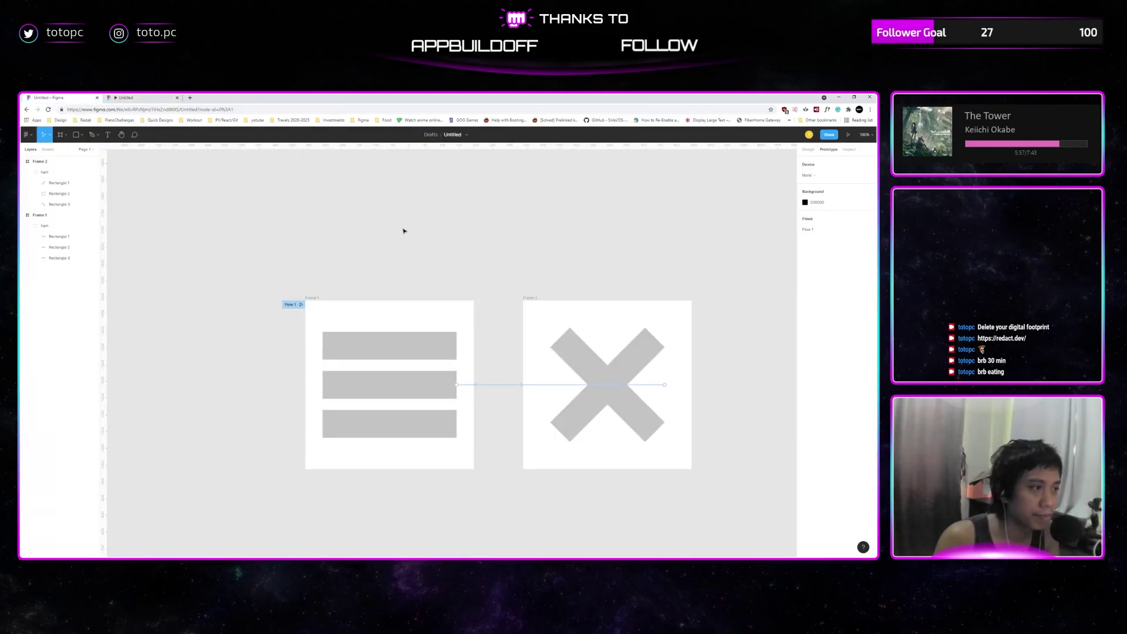
pyautogui.click(141, 97)
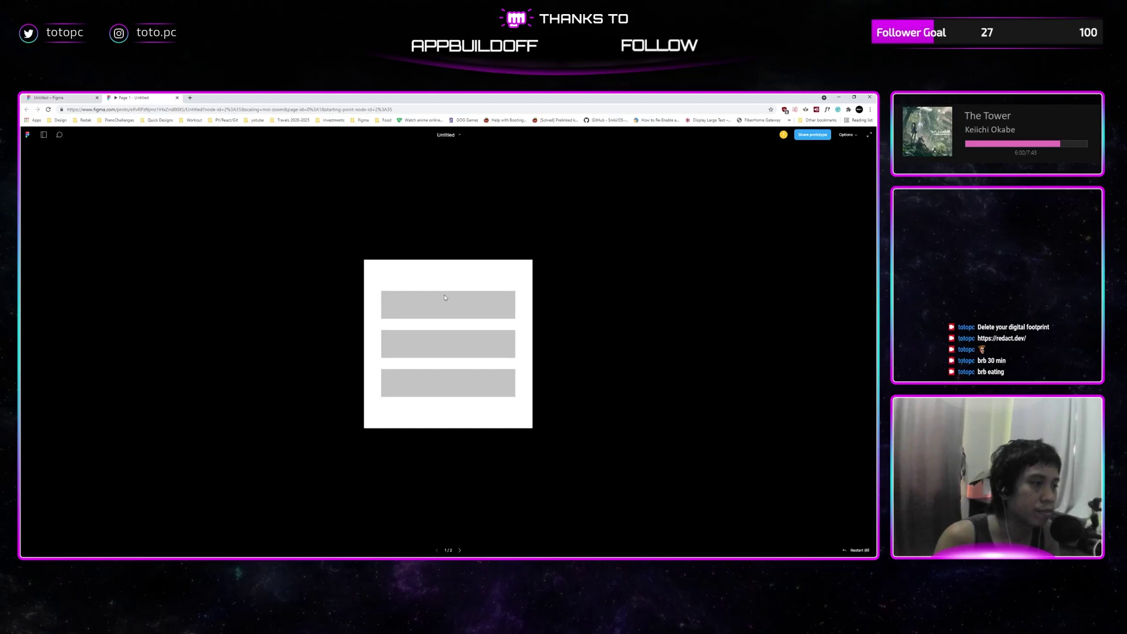
pyautogui.click(454, 344)
pyautogui.click(454, 345)
pyautogui.click(455, 345)
pyautogui.click(454, 345)
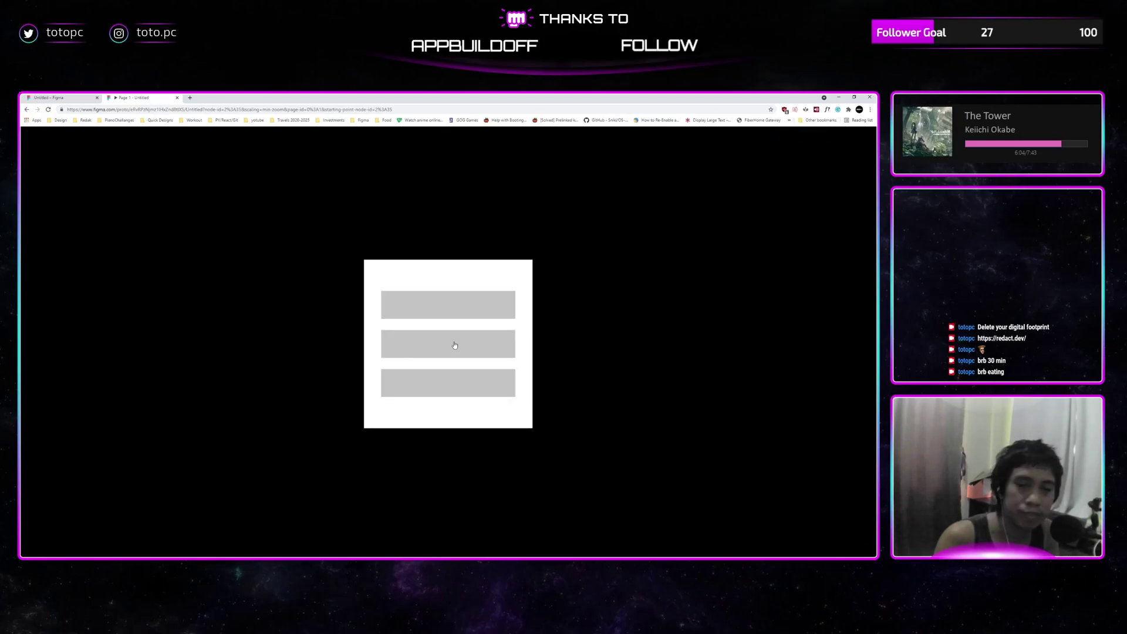
pyautogui.click(454, 346)
pyautogui.click(454, 345)
pyautogui.click(454, 345)
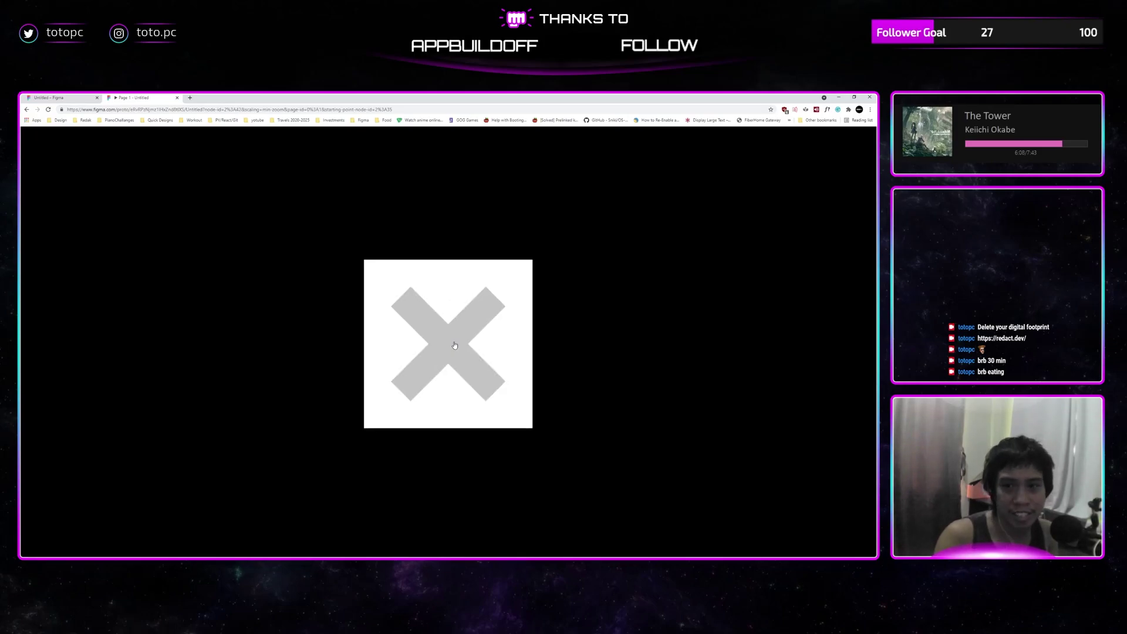
pyautogui.click(454, 345)
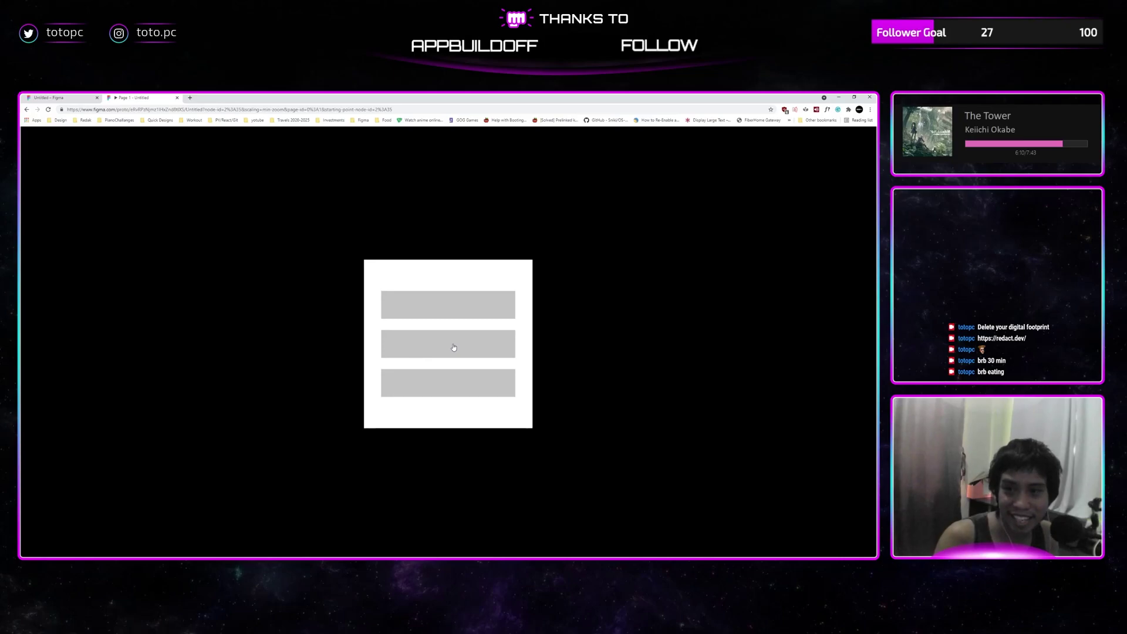
pyautogui.click(454, 347)
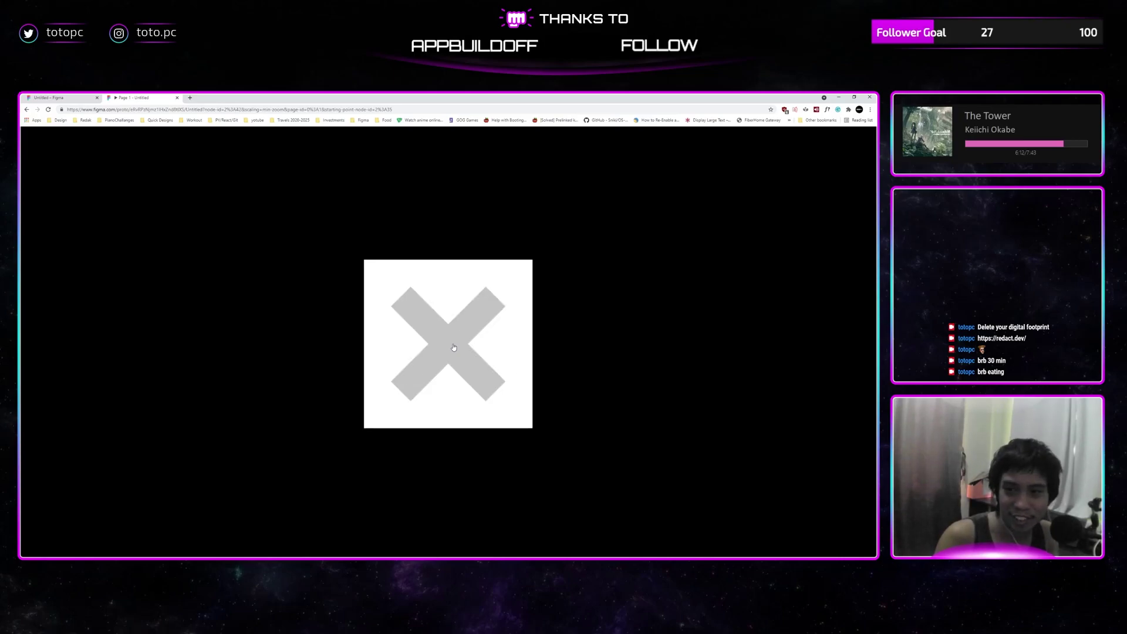
# Return to the design file and set the duration of the Frame 1 to Frame 2 animation to 300 ms.
pyautogui.click(61, 98)
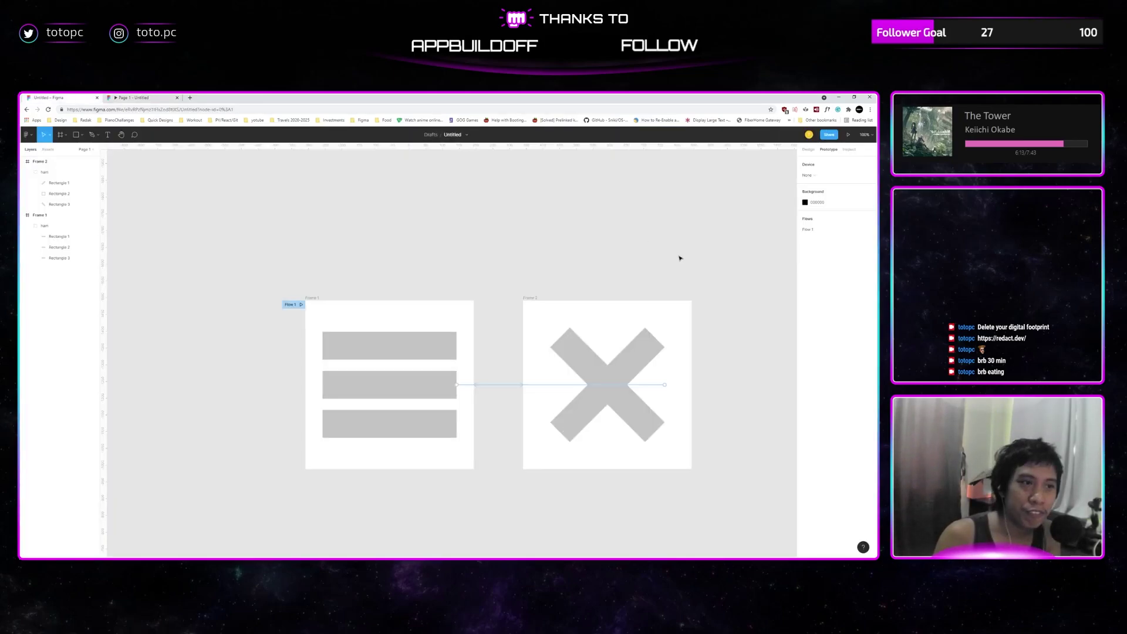
pyautogui.click(311, 298)
pyautogui.click(809, 150)
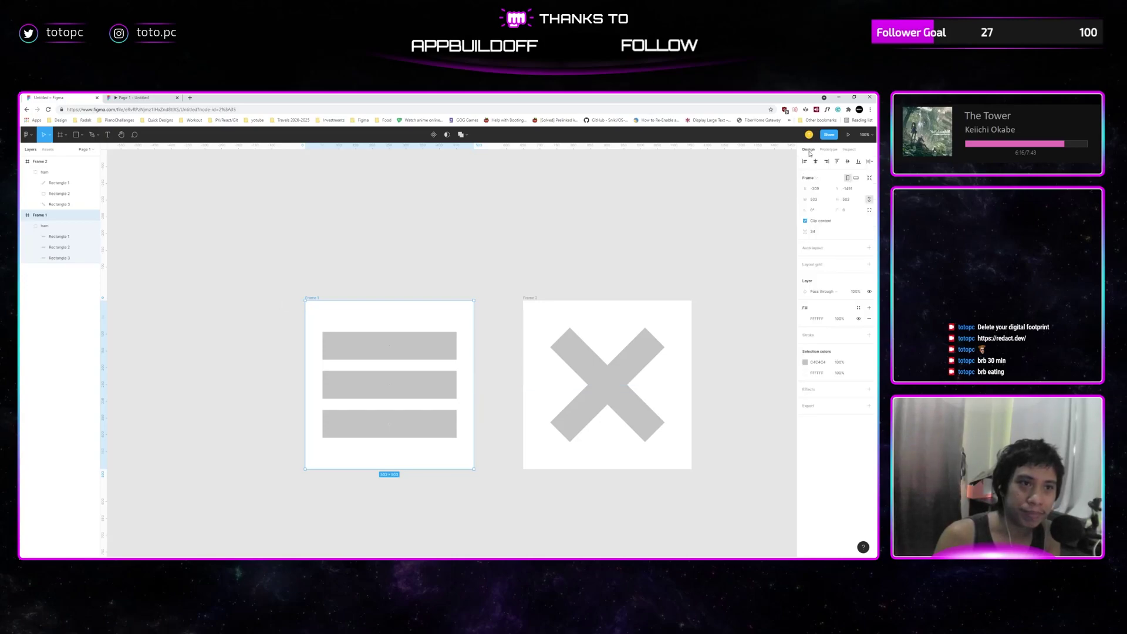
pyautogui.click(828, 150)
pyautogui.click(468, 386)
pyautogui.click(775, 241)
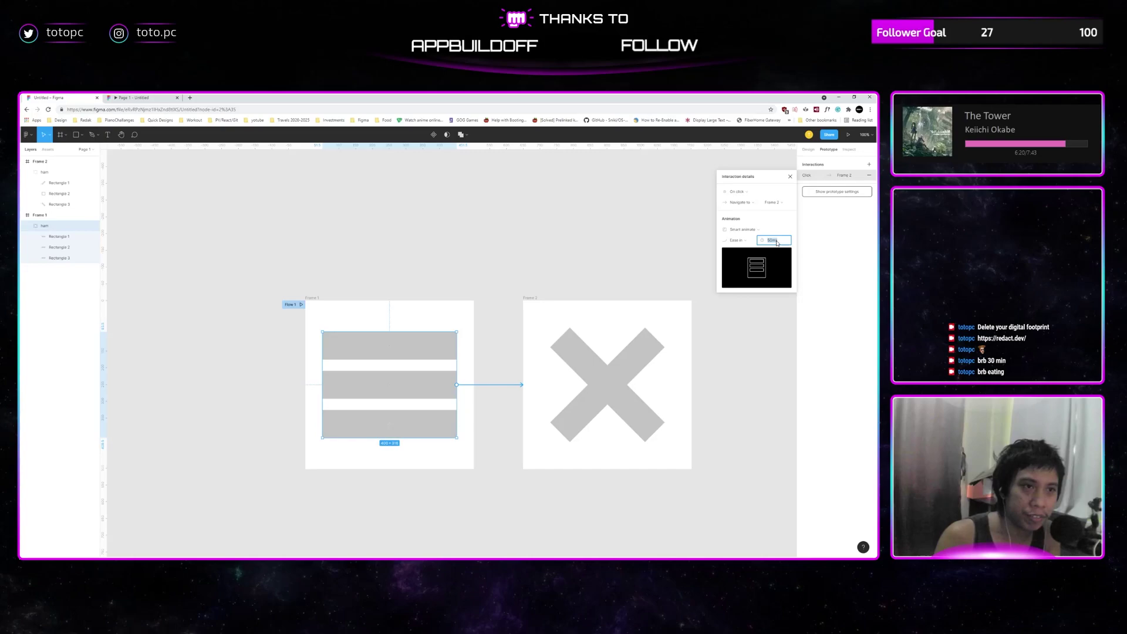
pyautogui.press('BackSpace')
pyautogui.write('300')
pyautogui.press('Return')
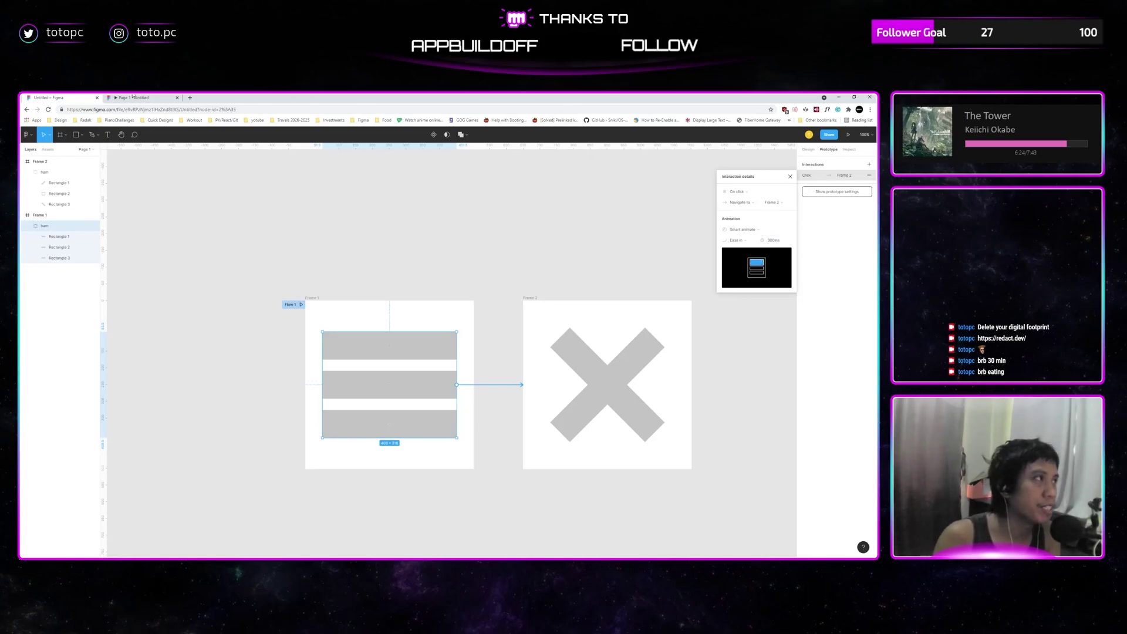
# Switch to the prototype preview and toggle the icon several times to judge the 300 ms animation.
pyautogui.click(133, 97)
pyautogui.click(458, 351)
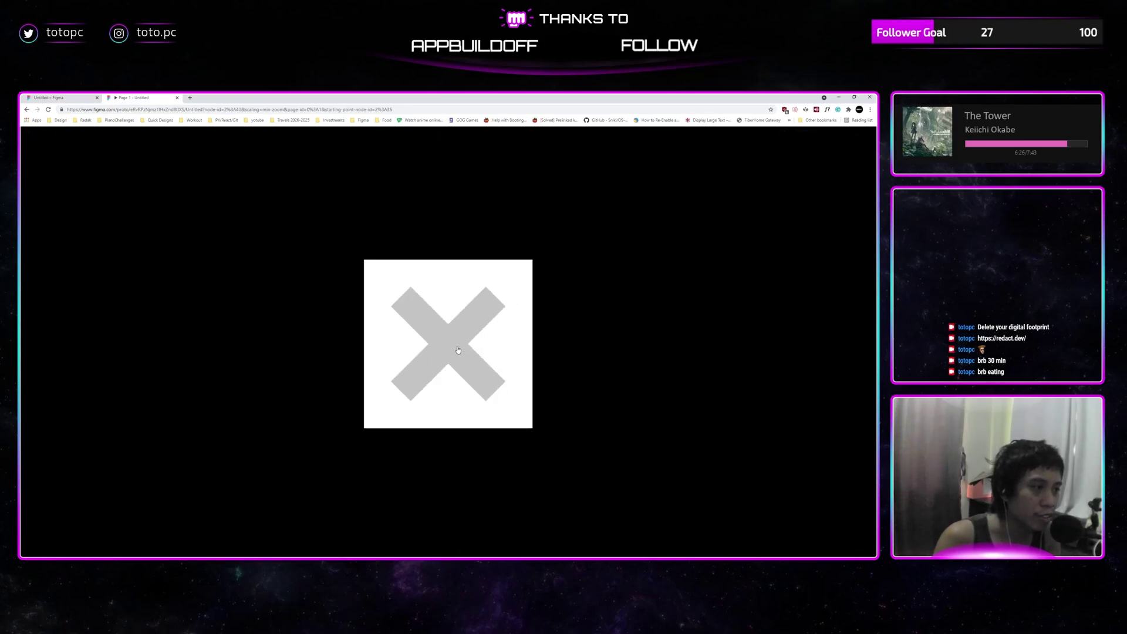
pyautogui.click(458, 351)
pyautogui.click(458, 350)
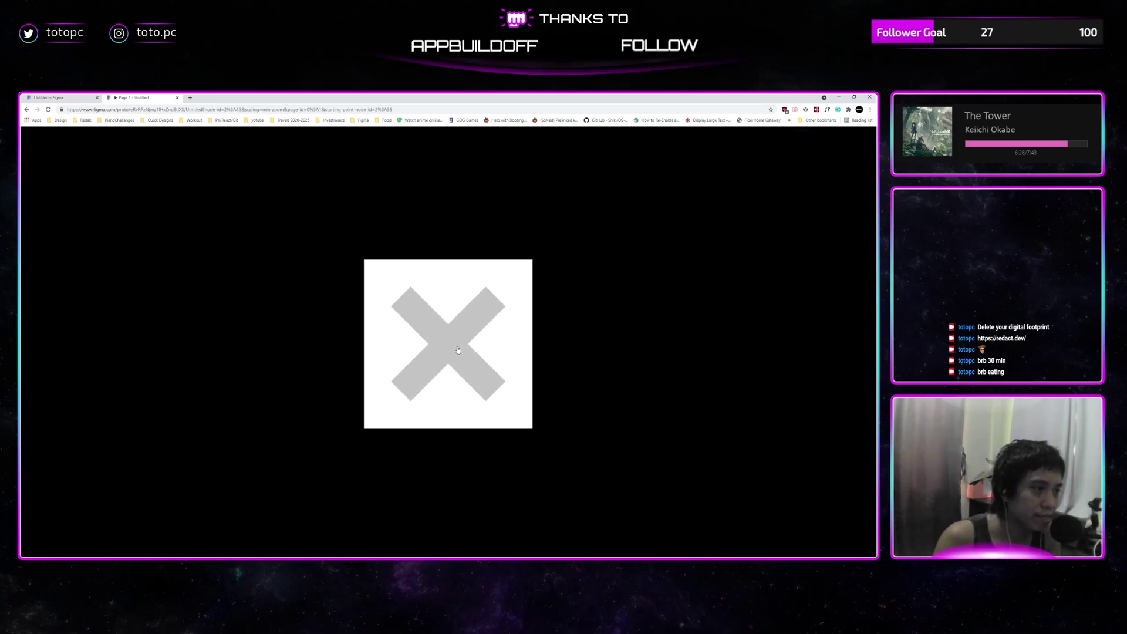
pyautogui.click(458, 350)
pyautogui.click(458, 350)
pyautogui.click(458, 350)
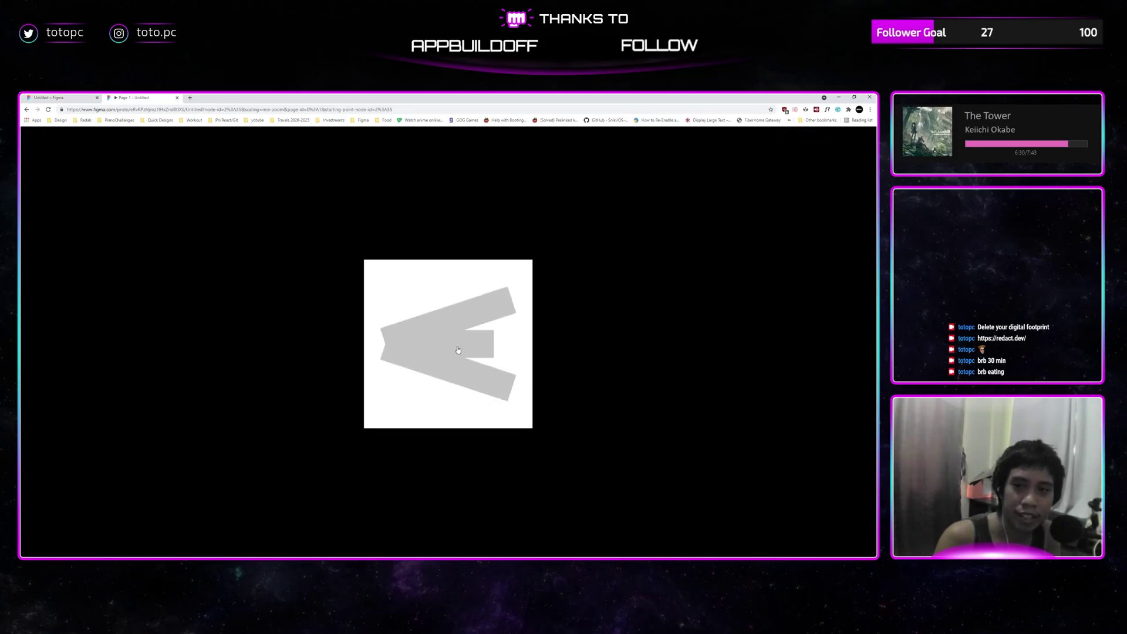
pyautogui.click(457, 350)
pyautogui.click(442, 349)
pyautogui.click(455, 350)
# Go back to the design file and enter a different duration for the Frame 1 to Frame 2 animation.
pyautogui.click(70, 98)
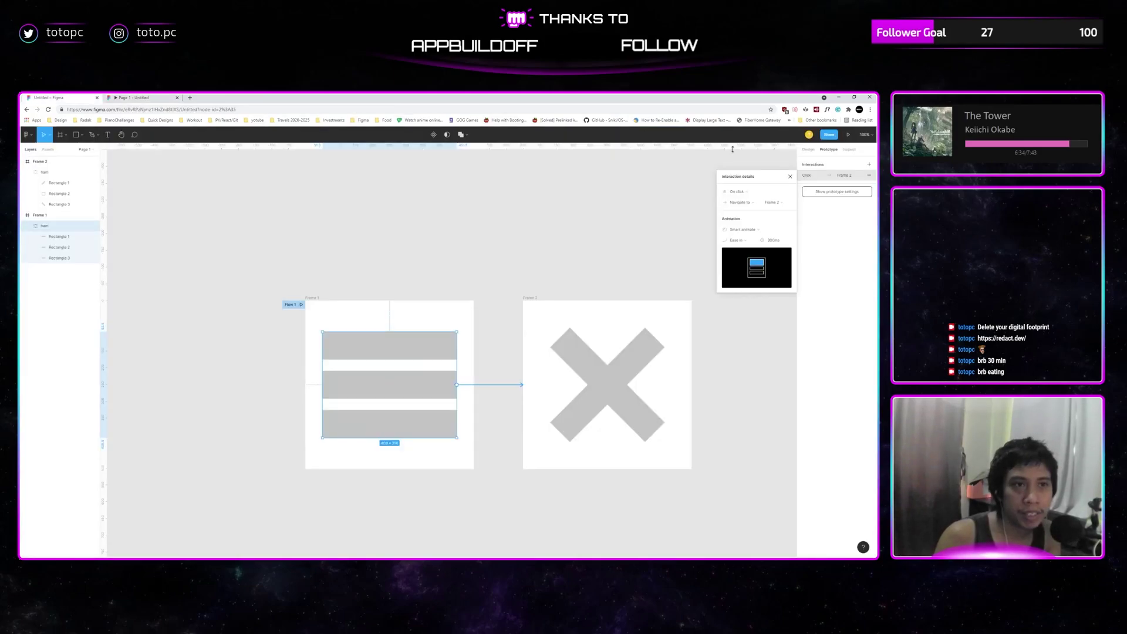
pyautogui.click(772, 241)
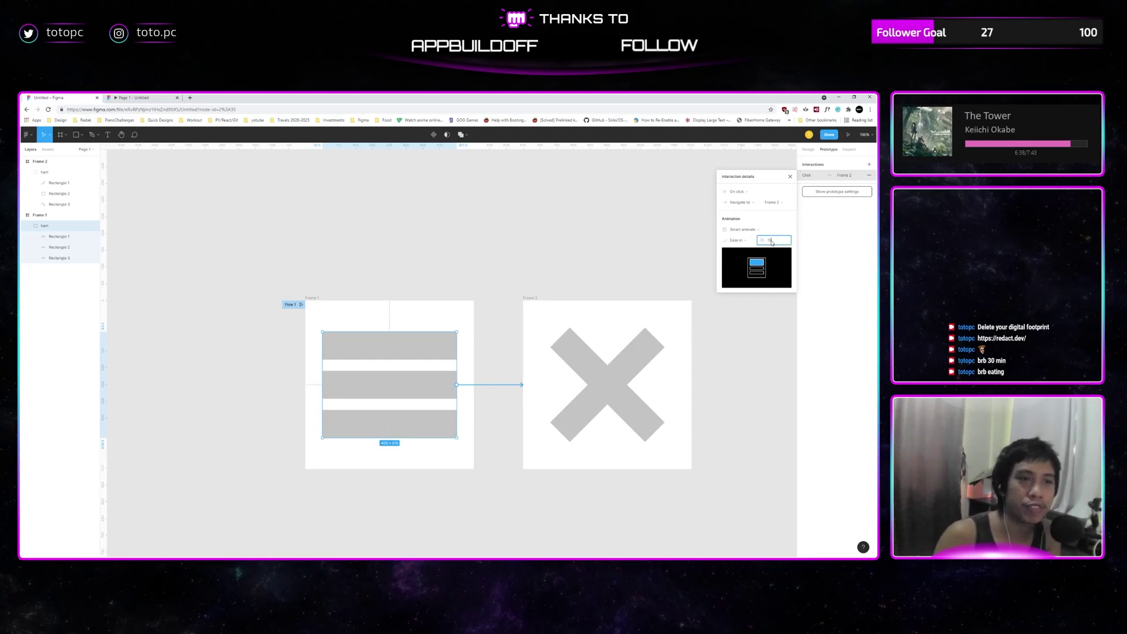
pyautogui.press('Return')
# Restart the prototype preview and toggle the icon repeatedly to test the changed animation duration.
pyautogui.click(141, 97)
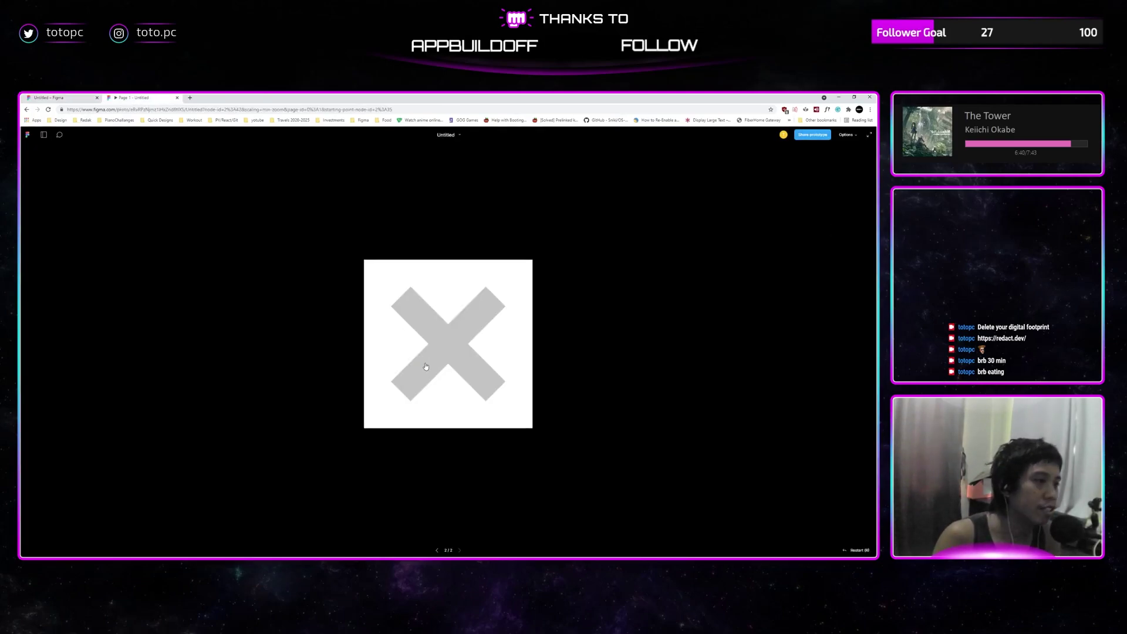
pyautogui.press('r')
pyautogui.click(459, 355)
pyautogui.click(459, 355)
pyautogui.click(459, 356)
pyautogui.click(459, 356)
pyautogui.click(459, 355)
pyautogui.click(459, 355)
pyautogui.click(459, 356)
pyautogui.click(459, 355)
pyautogui.click(459, 355)
# Set the Frame 1 to Frame 2 interaction's duration back to 50 ms in the design file.
pyautogui.hotkey('ctrl', '1')
pyautogui.click(773, 240)
pyautogui.write('50')
pyautogui.press('Return')
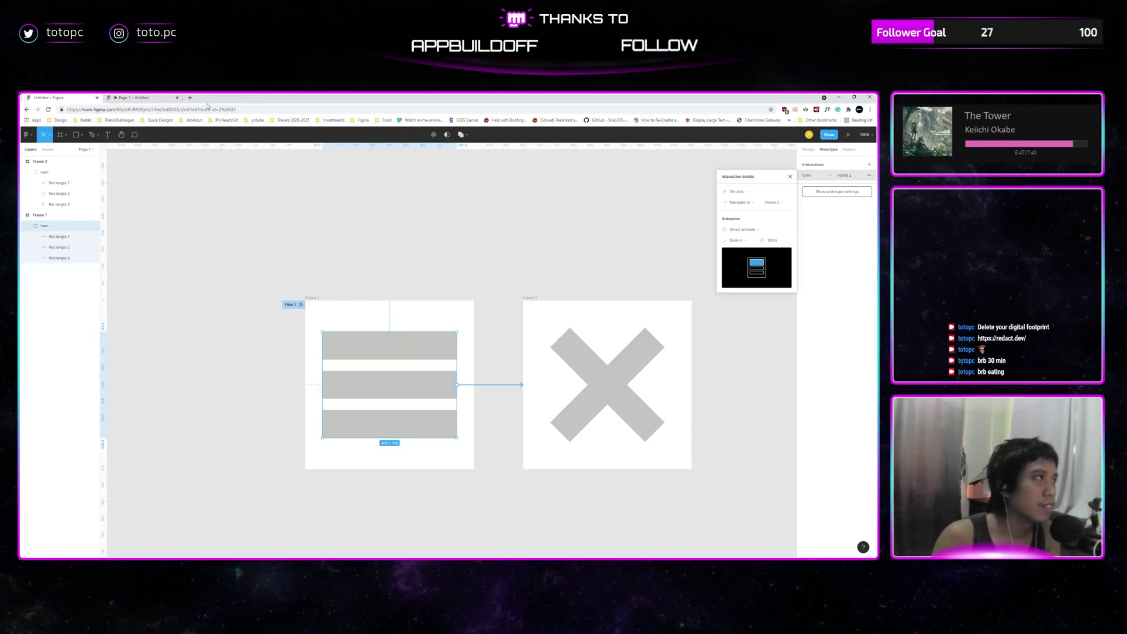
# Test the 50 ms icon animation in the prototype preview by toggling it repeatedly.
pyautogui.hotkey('ctrl', '2')
pyautogui.click(451, 330)
pyautogui.click(455, 337)
pyautogui.click(455, 337)
pyautogui.click(455, 337)
pyautogui.click(455, 337)
pyautogui.click(455, 337)
pyautogui.click(455, 337)
pyautogui.click(455, 337)
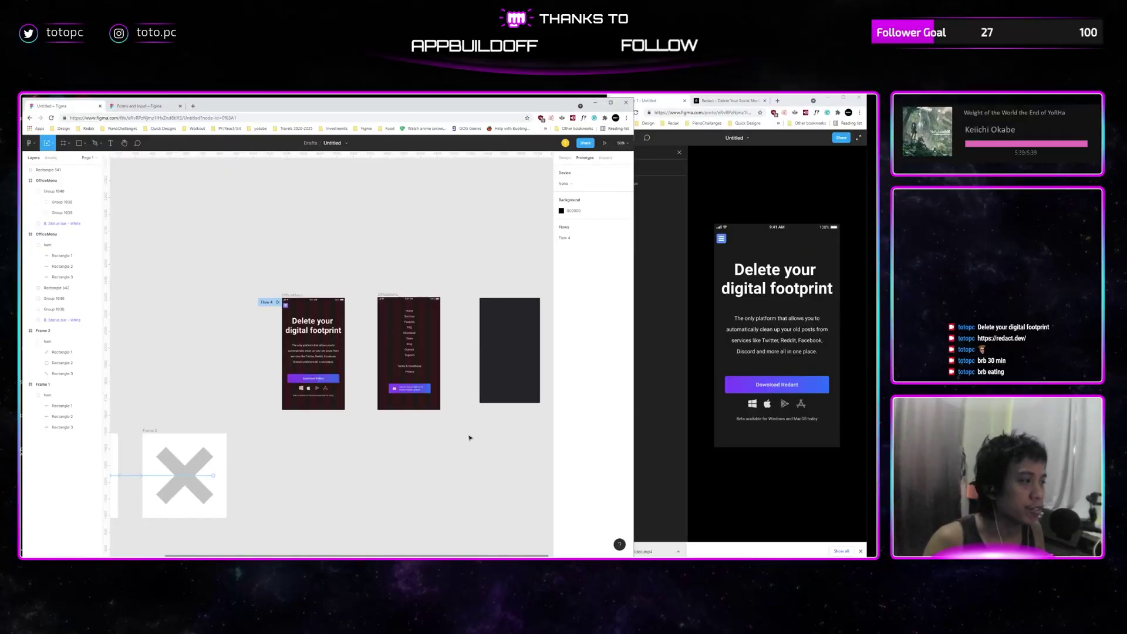
# Examine the OfficeMenu frame's menu icon, and switch to the Redact website in the other browser window.
pyautogui.scroll(6, 353, 257)
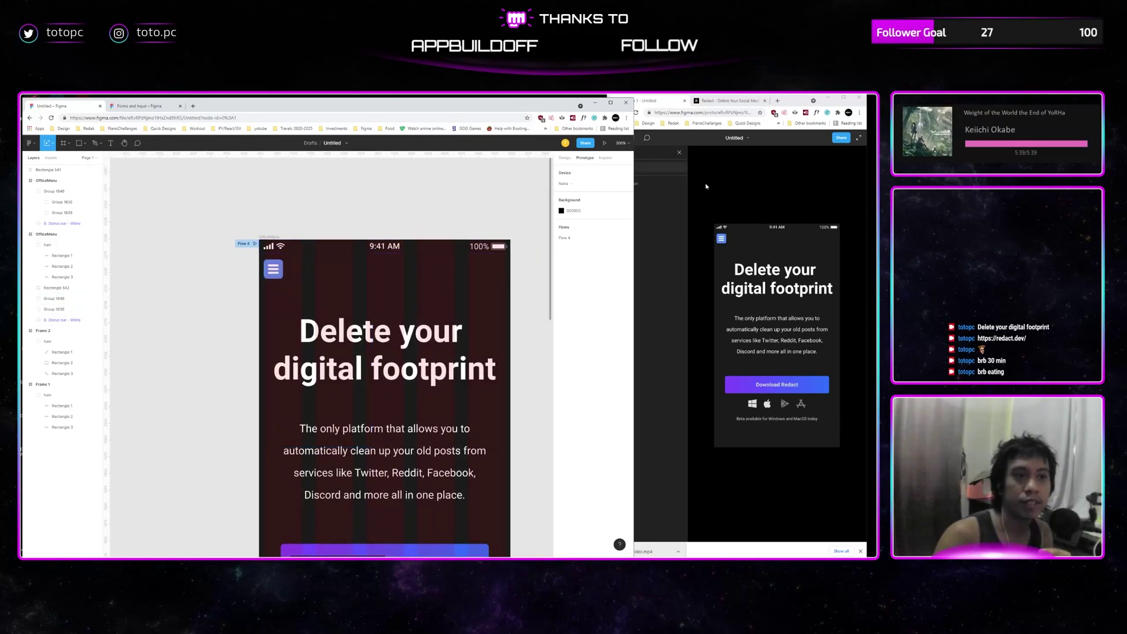
pyautogui.click(727, 99)
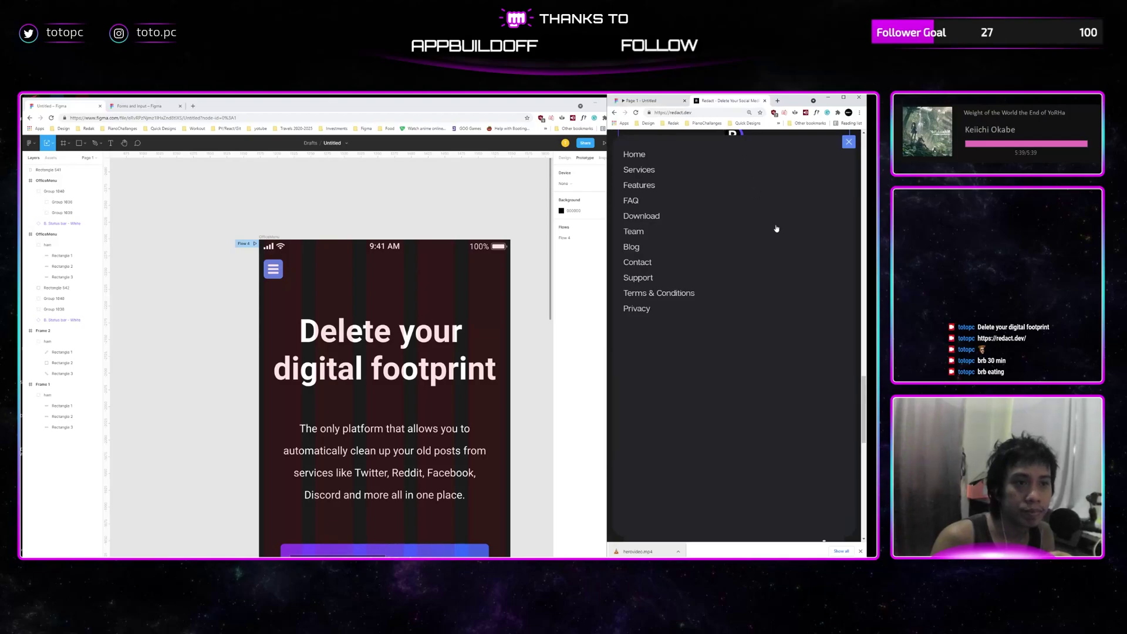
# Close the Redact site's open menu, check the page's code in the inspector, and scroll through the landing page.
pyautogui.click(848, 143)
pyautogui.rightClick(765, 289)
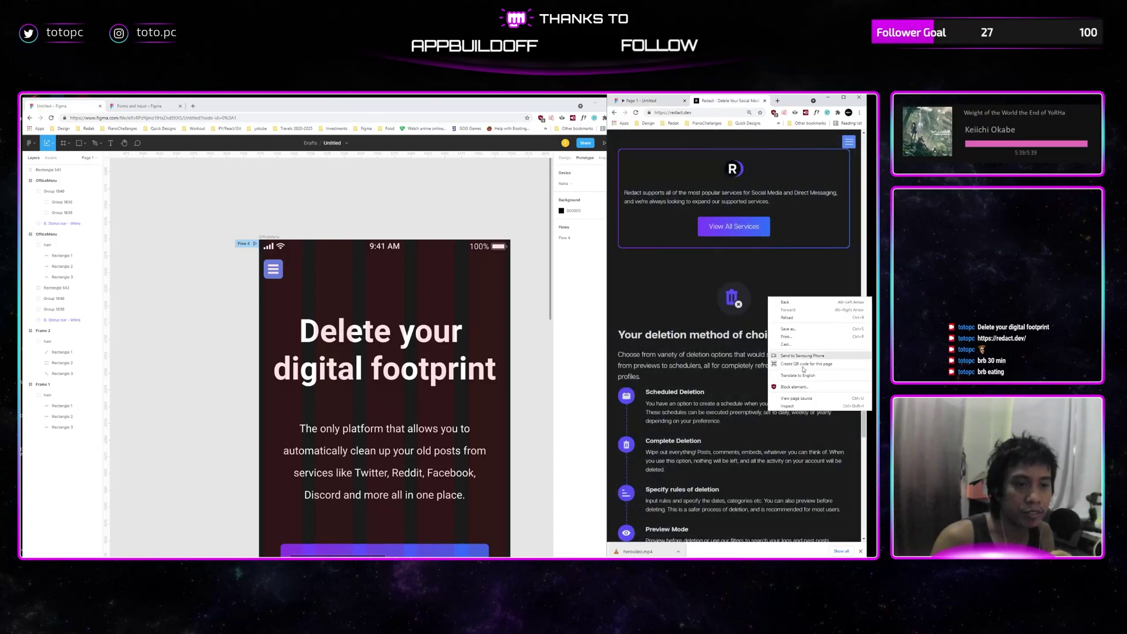
pyautogui.click(787, 403)
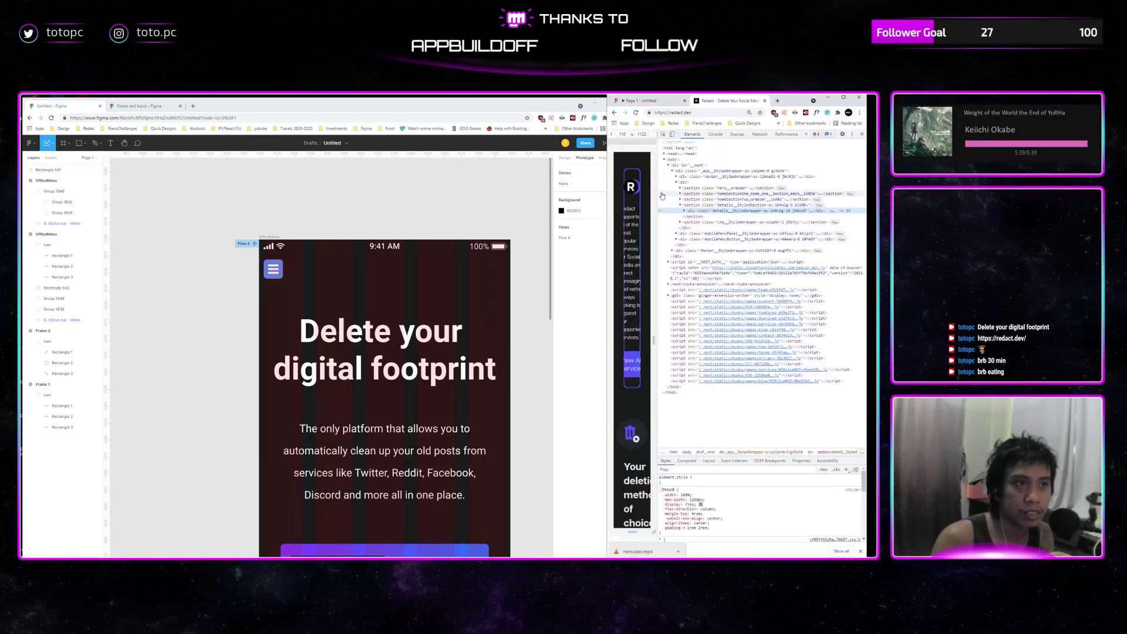
pyautogui.press('F12')
pyautogui.scroll(-10, 750, 375)
pyautogui.scroll(10, 750, 375)
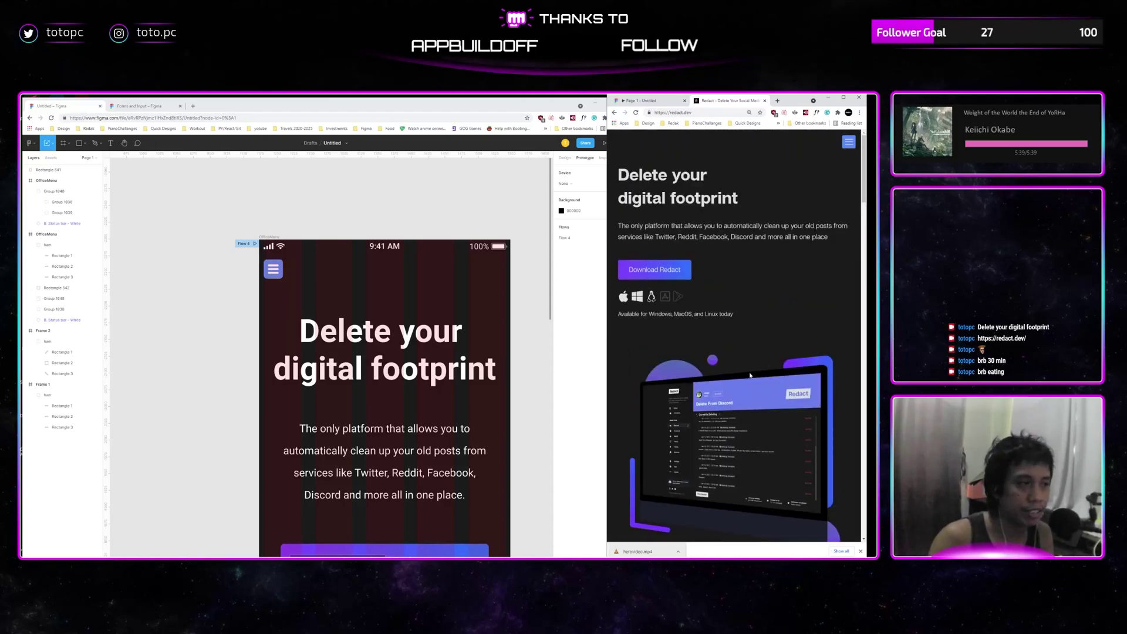
# Toggle the Redact site's mobile menu open and closed repeatedly to study its transition and icon animation.
pyautogui.click(849, 148)
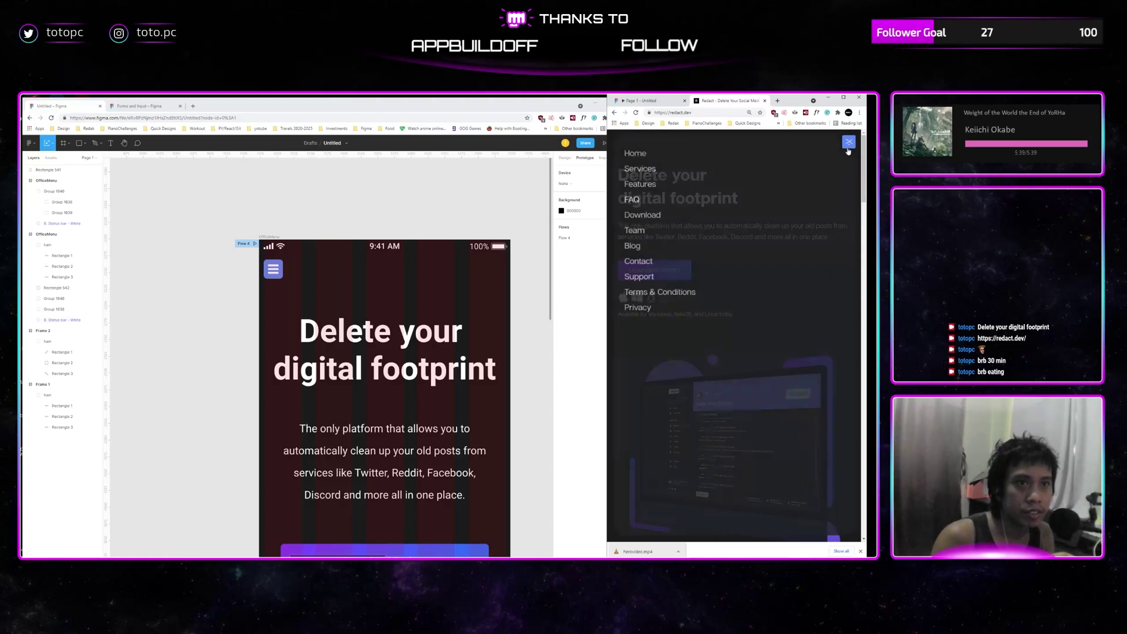
pyautogui.click(848, 149)
pyautogui.click(847, 149)
pyautogui.click(848, 149)
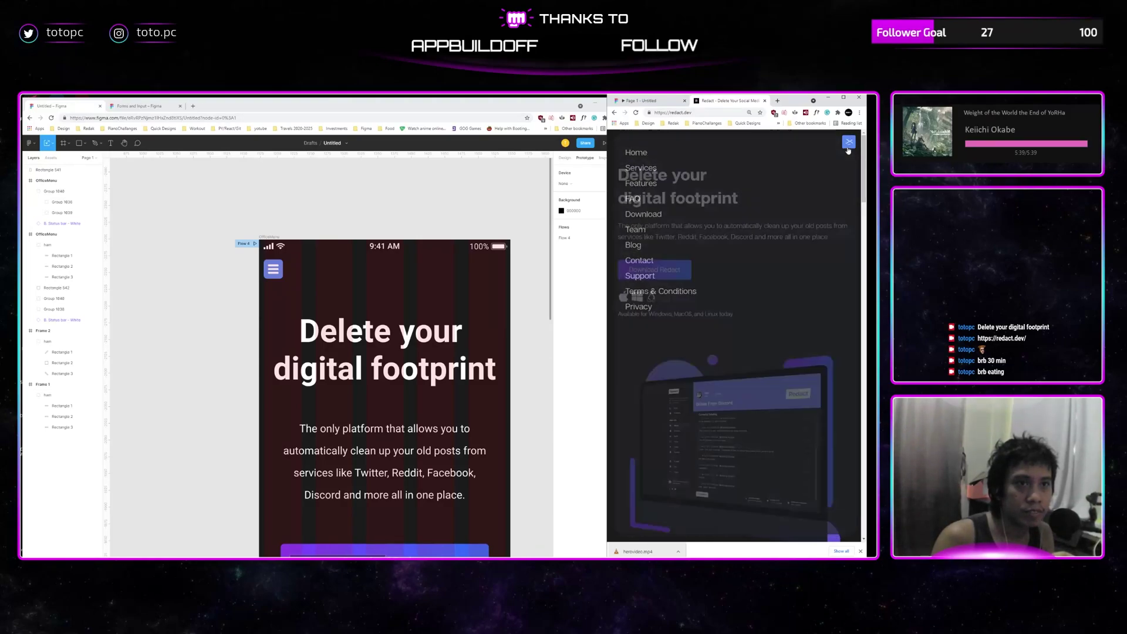
pyautogui.click(847, 149)
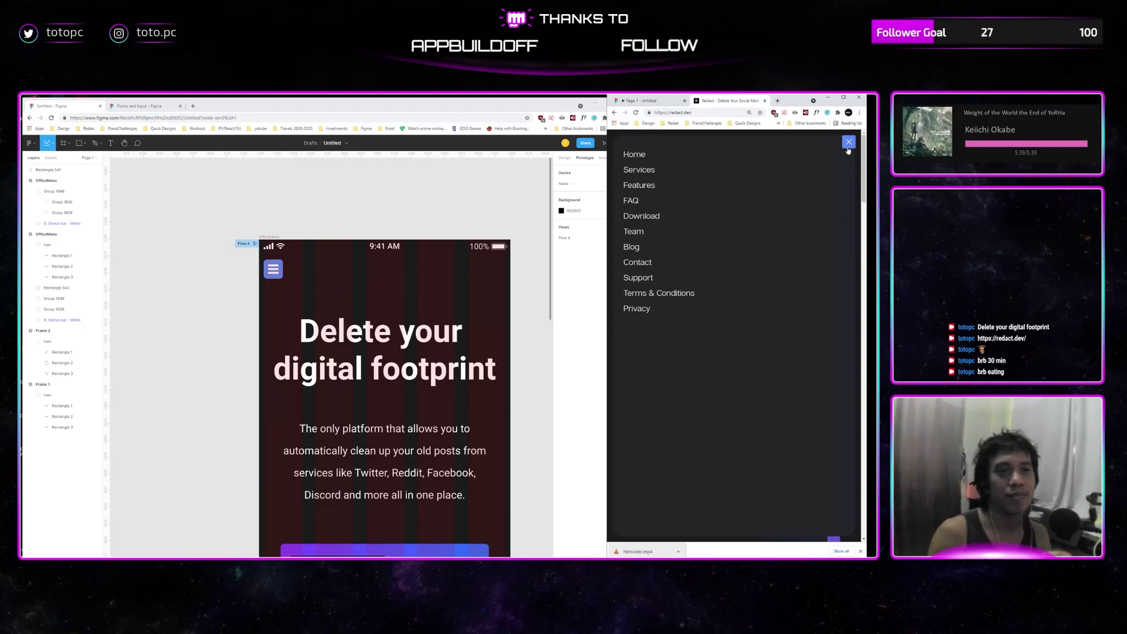
pyautogui.click(847, 149)
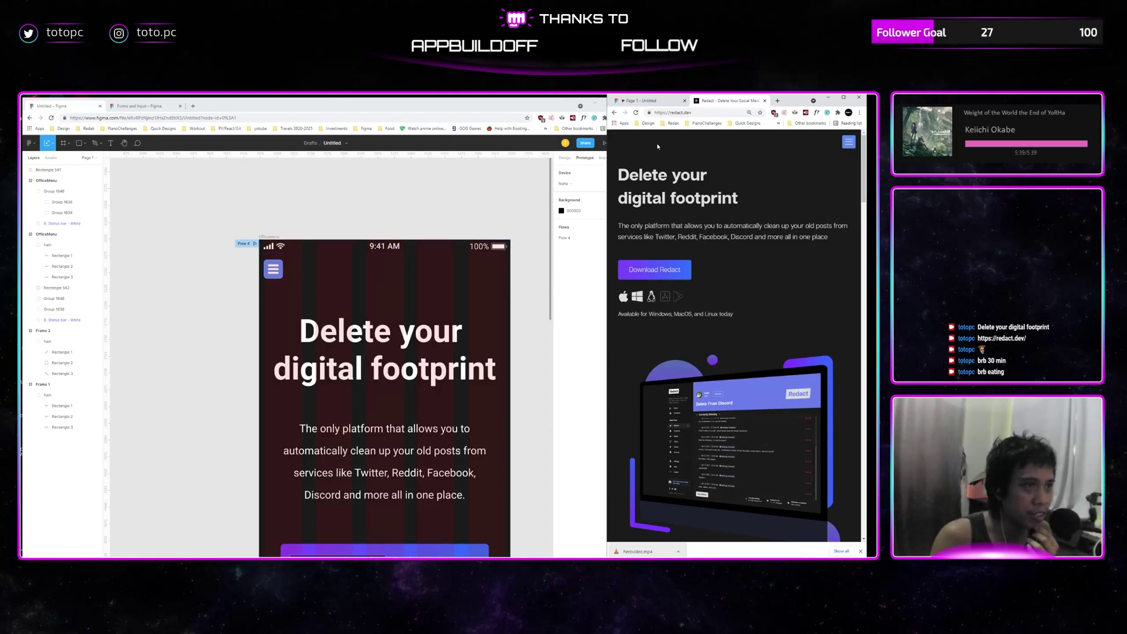
# Switch to the Figma design file and move the two OfficeMenu frames and the dark rectangle farther from Frame 2.
pyautogui.click(500, 211)
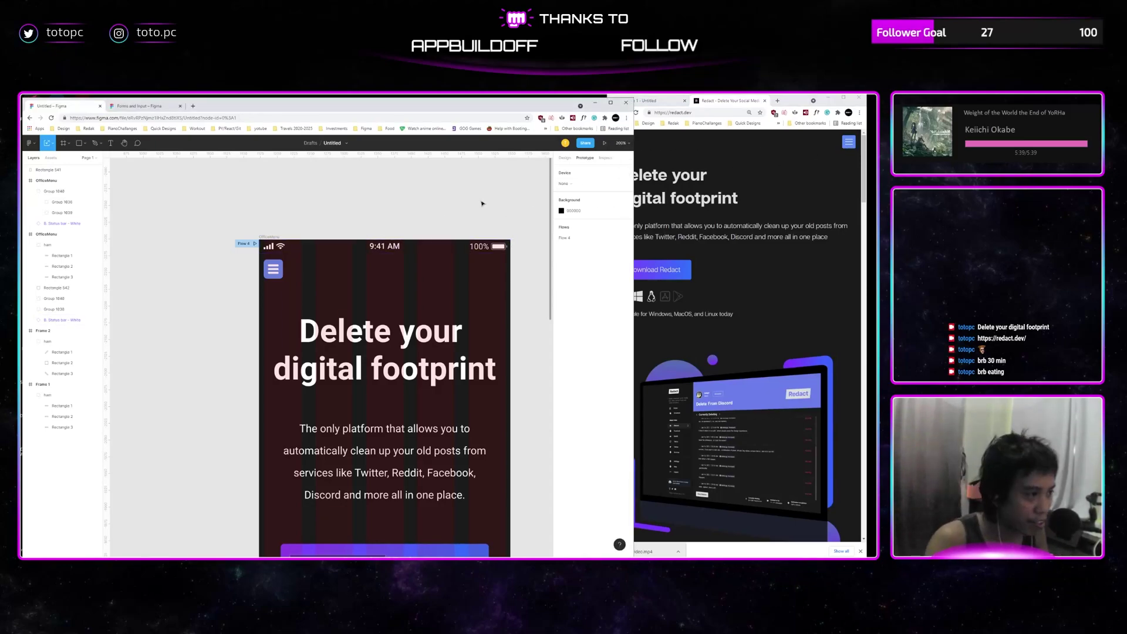
pyautogui.hotkey('ctrl', '-')
pyautogui.moveTo(464, 217); pyautogui.dragTo(348, 206)
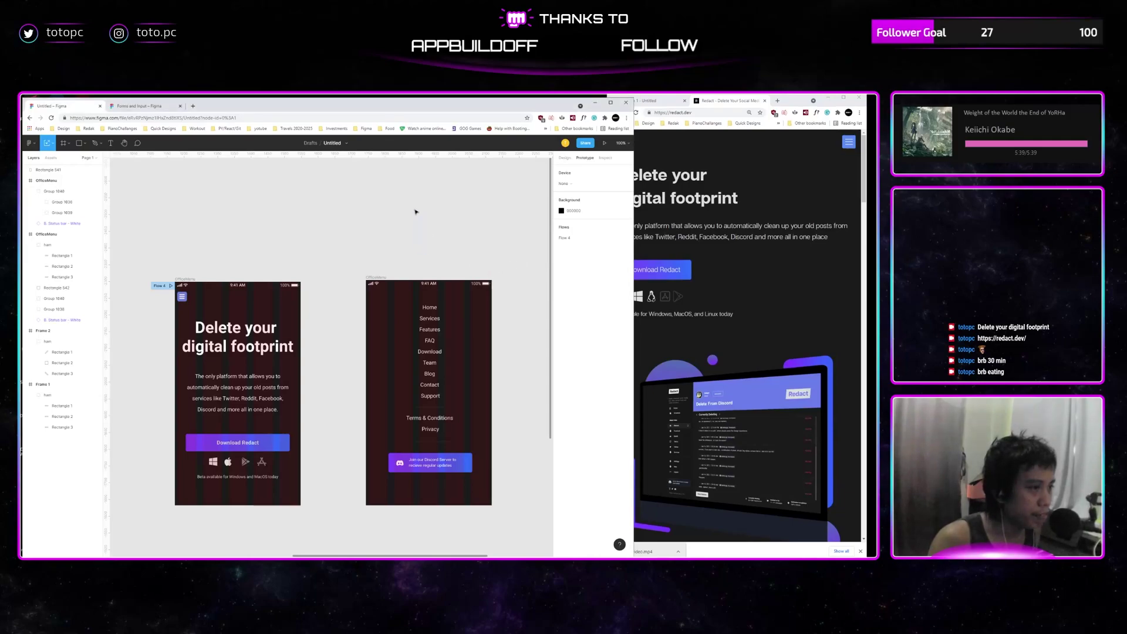
pyautogui.scroll(-3, 403, 234)
pyautogui.moveTo(438, 290); pyautogui.dragTo(420, 295)
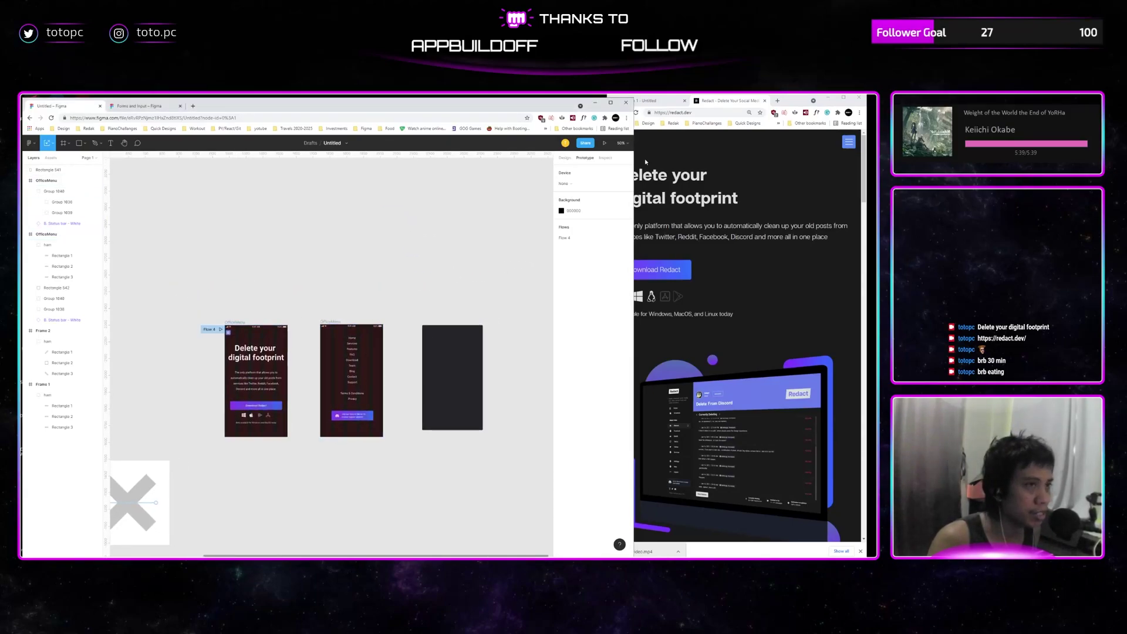
pyautogui.click(565, 158)
pyautogui.moveTo(246, 329); pyautogui.dragTo(384, 188)
pyautogui.moveTo(324, 334); pyautogui.dragTo(389, 238)
pyautogui.moveTo(400, 421); pyautogui.dragTo(513, 291)
pyautogui.hscroll(-3, 485, 300)
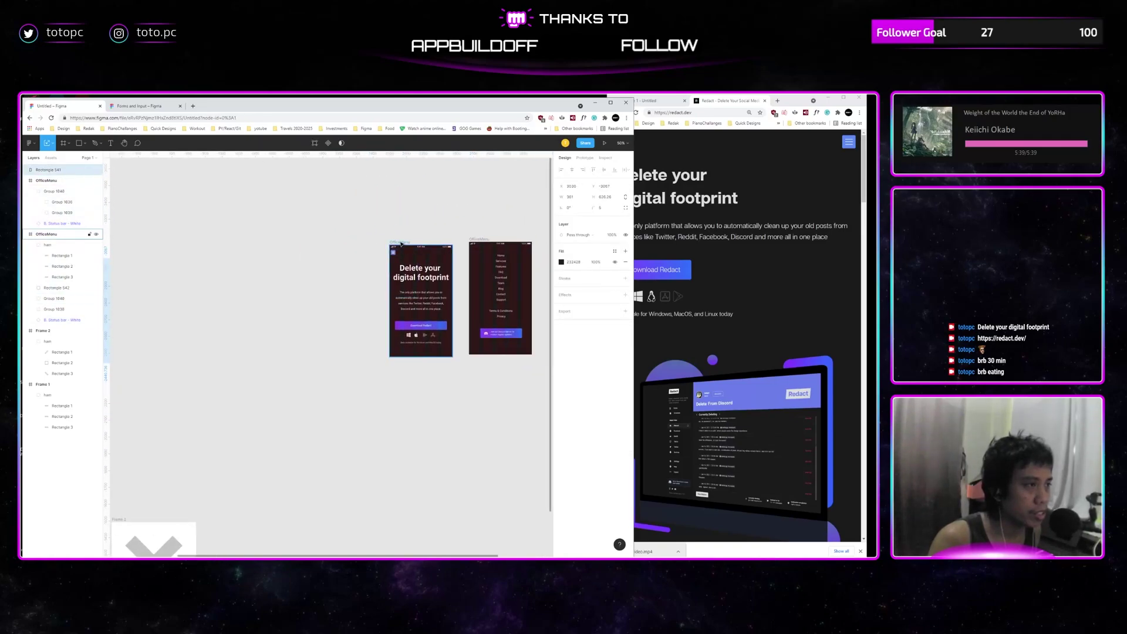
# Duplicate the OfficeMenu frame with the "Delete your digital footprint" heading and place the copy below the original.
pyautogui.click(401, 246)
pyautogui.scroll(5, 405, 243)
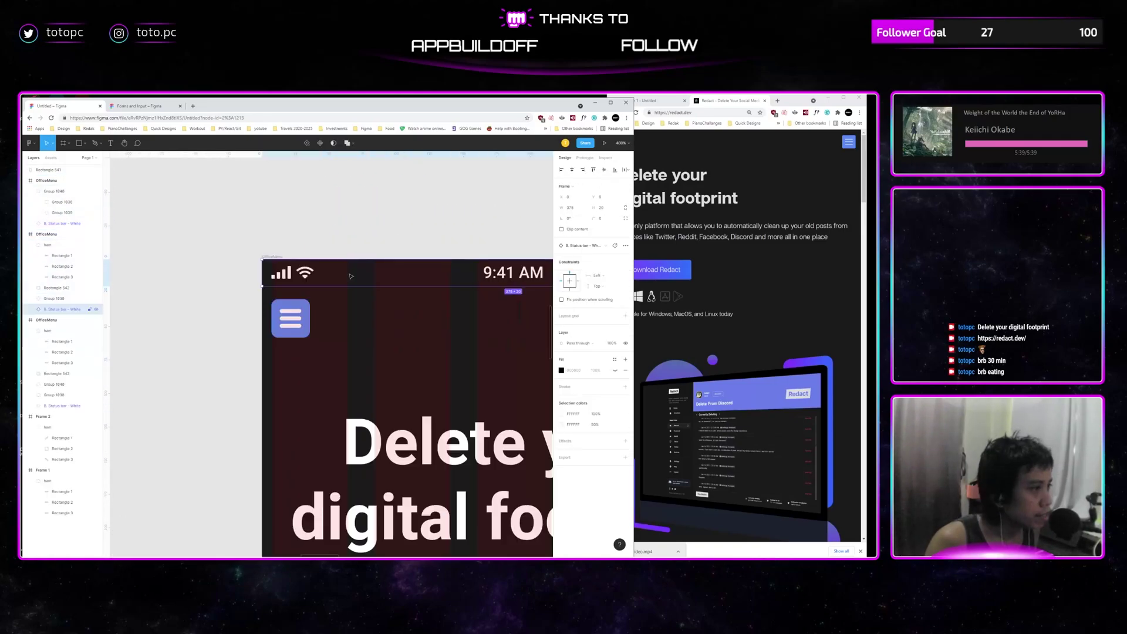
pyautogui.moveTo(380, 277); pyautogui.dragTo(371, 278)
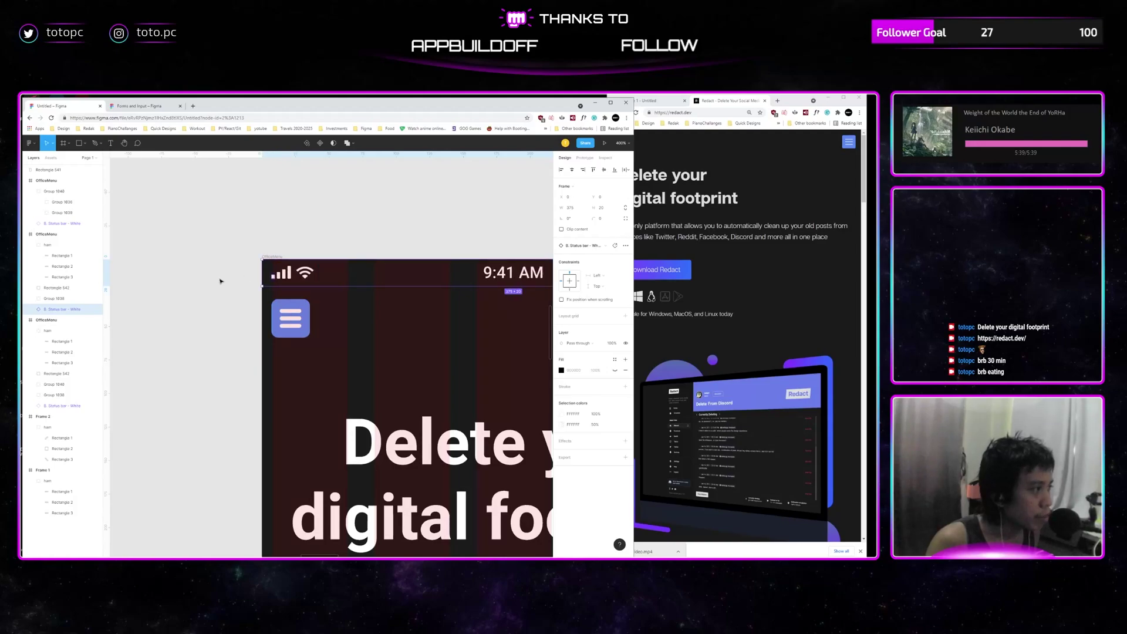
pyautogui.click(293, 323)
pyautogui.moveTo(291, 319); pyautogui.dragTo(332, 317)
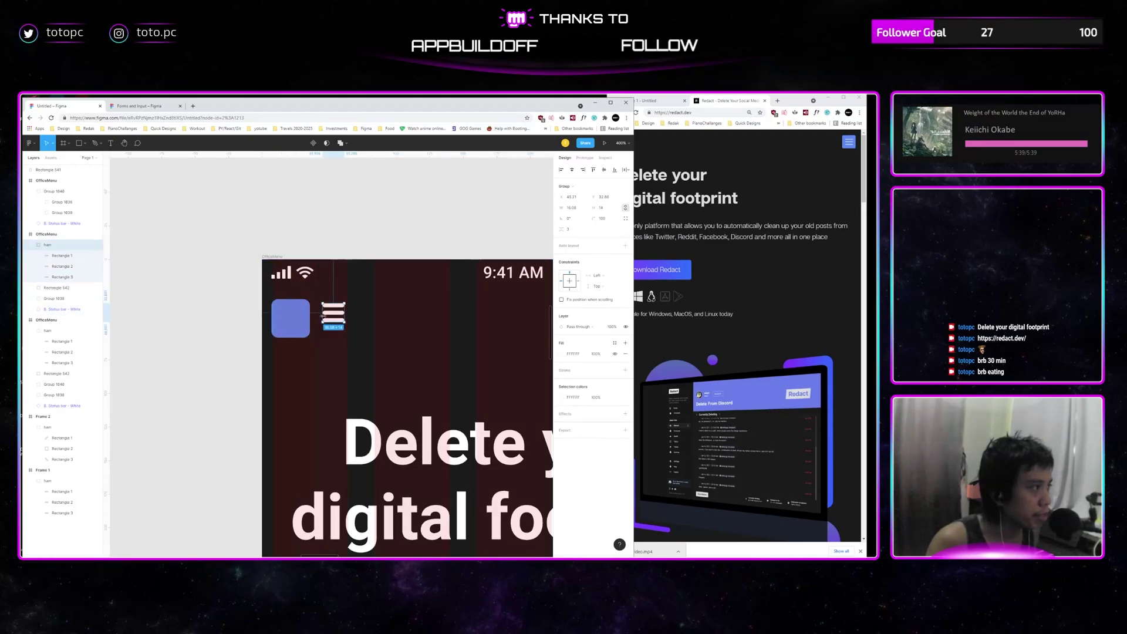
pyautogui.hotkey('ctrl', 'z')
# Rename the blue square behind the copied frame's menu icon bars to "Container nav".
pyautogui.click(70, 278)
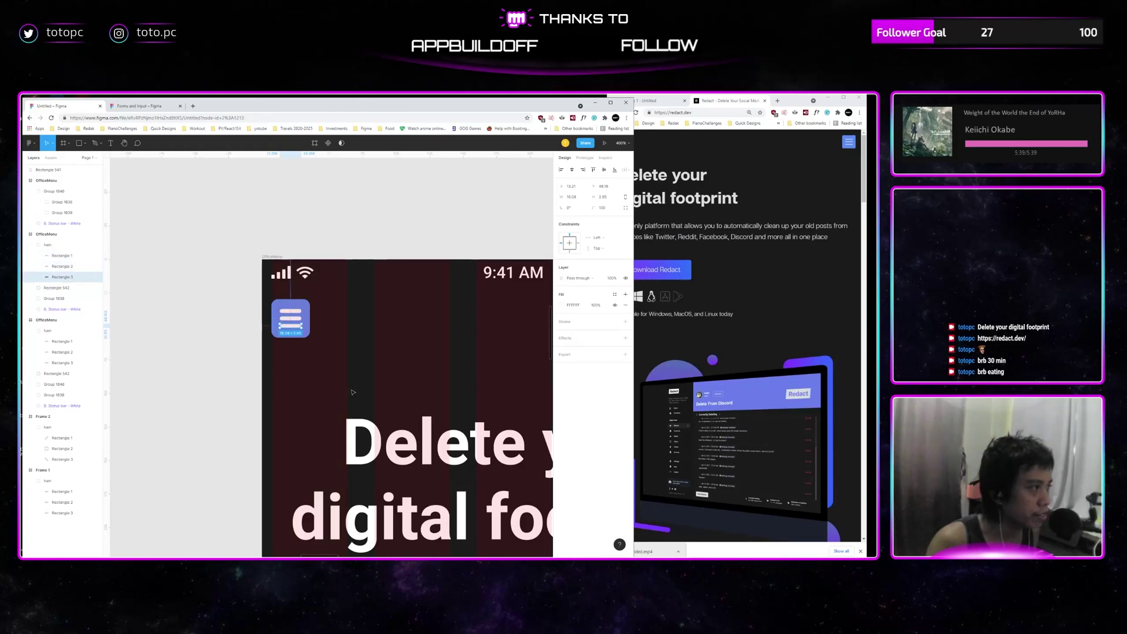
pyautogui.click(322, 344)
pyautogui.click(306, 331)
pyautogui.moveTo(306, 339)
pyautogui.mouseDown()
pyautogui.moveTo(335, 338)
pyautogui.moveTo(300, 337)
pyautogui.mouseUp()
pyautogui.doubleClick(63, 288)
pyautogui.write('d')
pyautogui.write('onta')
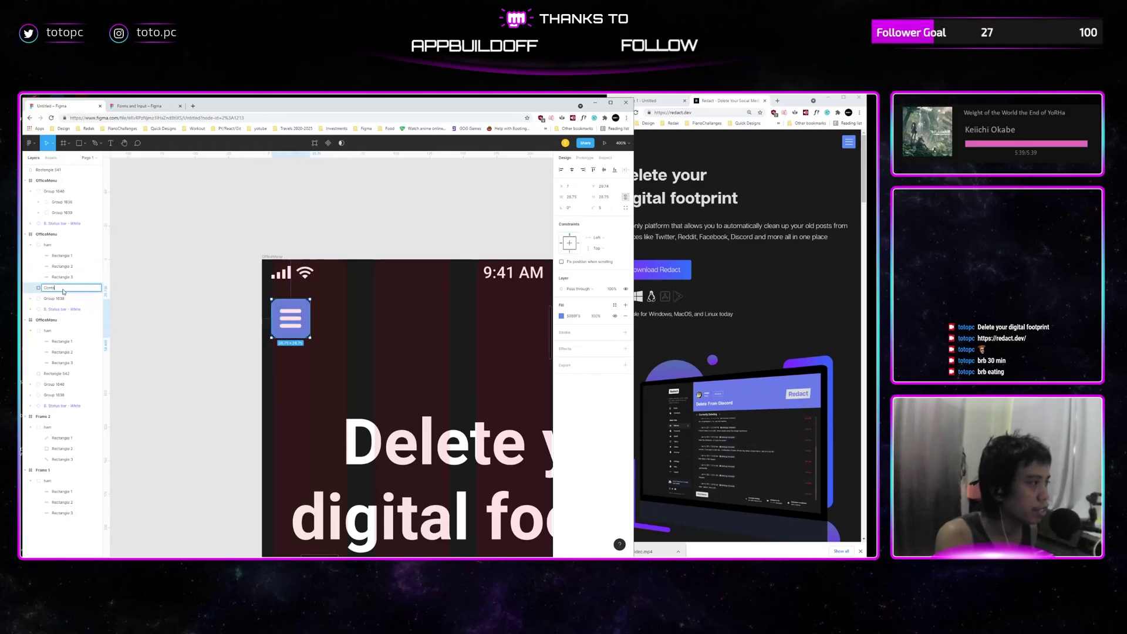
pyautogui.write('iner nav')
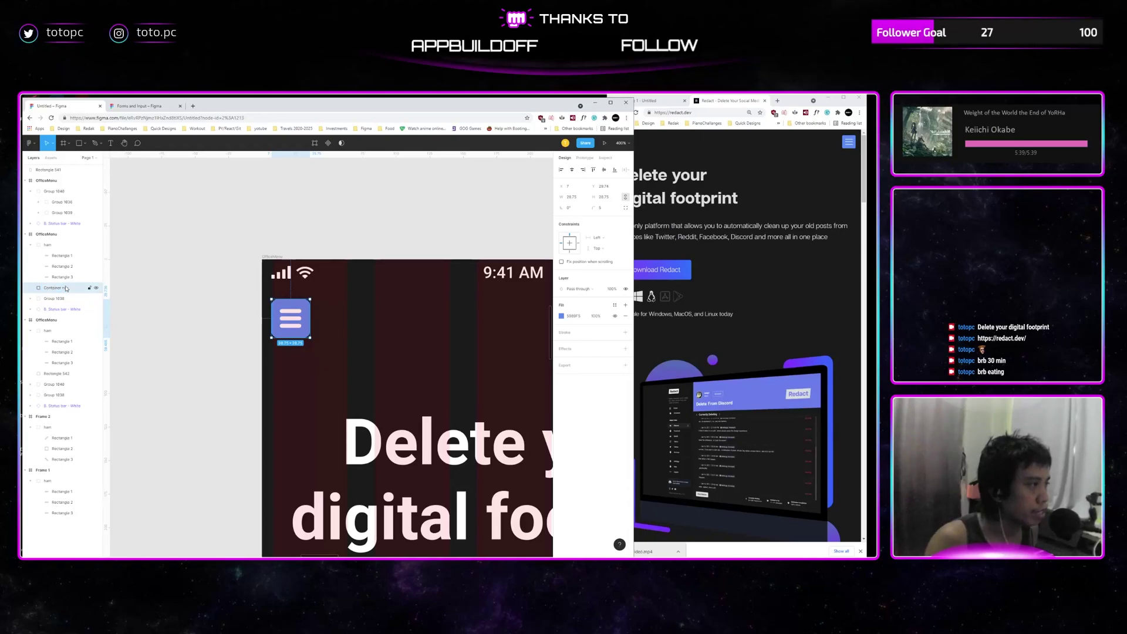
# Move the Container nav layer into the icon's bar group, below its three rectangles.
pyautogui.click(31, 246)
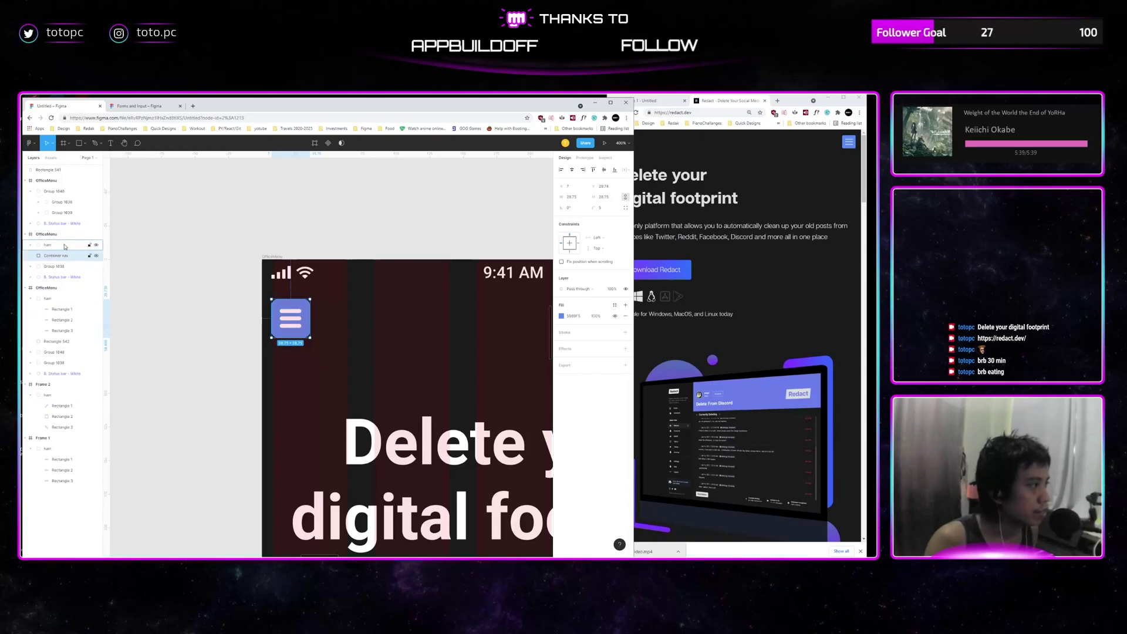
pyautogui.moveTo(59, 256); pyautogui.dragTo(67, 291)
pyautogui.click(30, 244)
pyautogui.moveTo(405, 356); pyautogui.dragTo(294, 285)
pyautogui.hotkey('shift', '0')
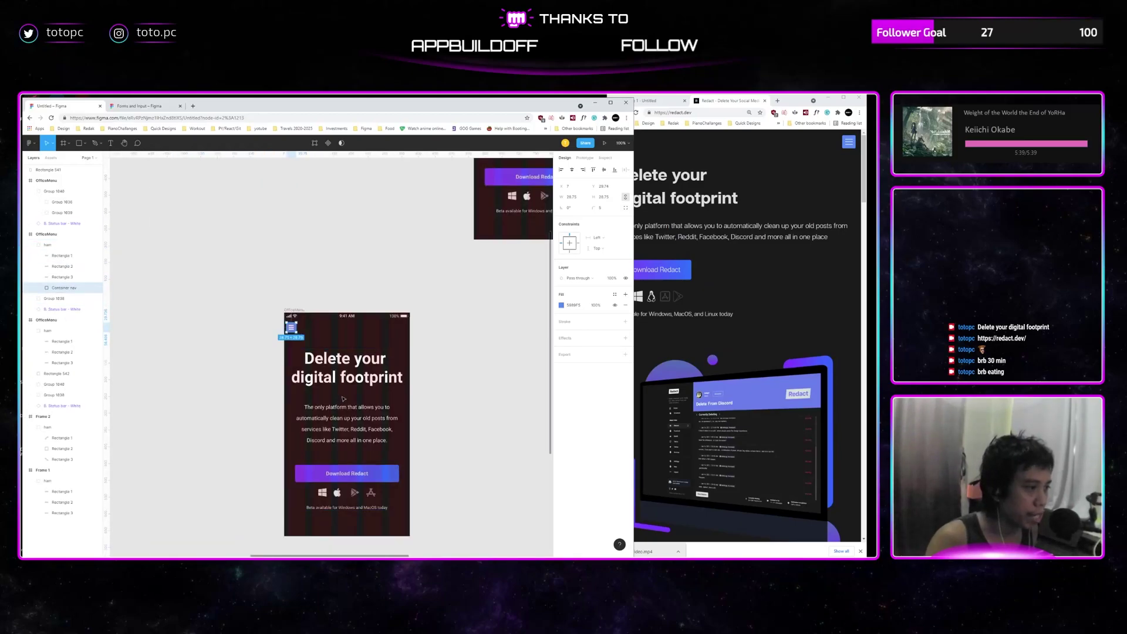
# Group the copied frame's heading, paragraph, Download Redact button, platform icons and beta text together, leaving out the menu icon.
pyautogui.click(388, 378)
pyautogui.scroll(-1, 440, 415)
pyautogui.moveTo(460, 505); pyautogui.dragTo(292, 322)
pyautogui.hotkey('ctrl', 'g')
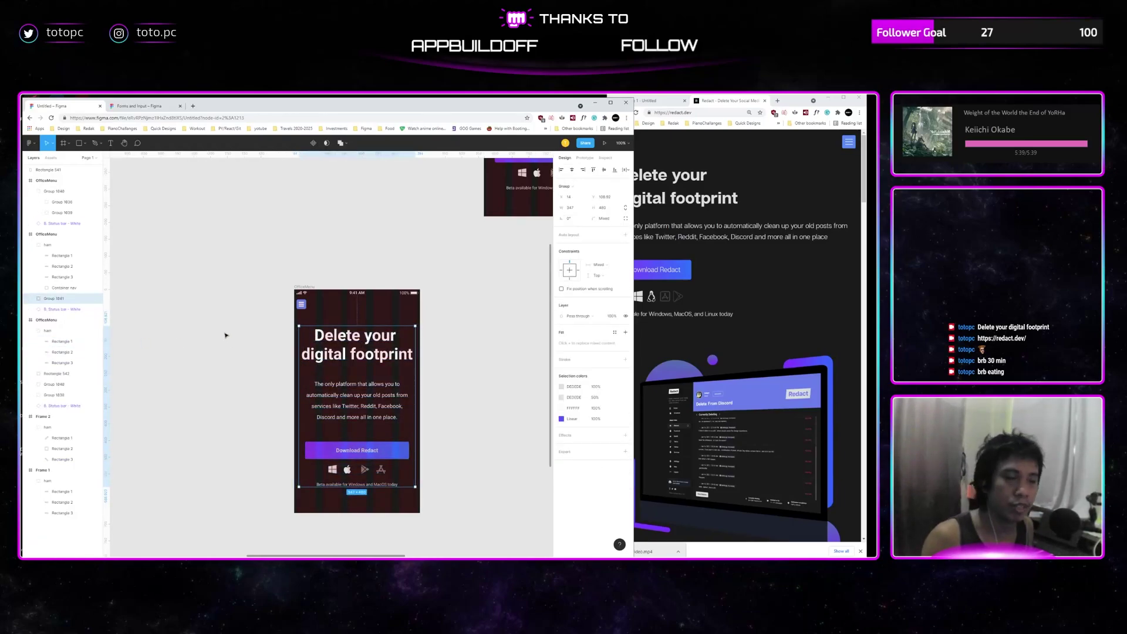
pyautogui.click(419, 351)
pyautogui.scroll(-1, 437, 346)
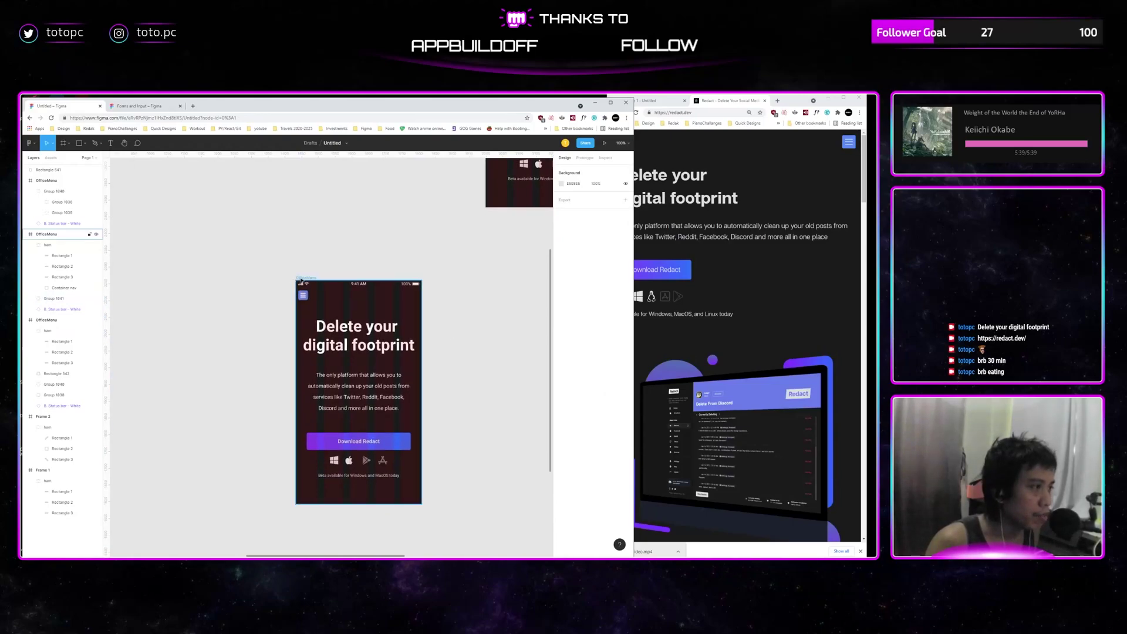
# Duplicate the regrouped OfficeMenu frame to its right, and select the menu icon group in the frame it was copied from.
pyautogui.moveTo(301, 281); pyautogui.dragTo(450, 281)
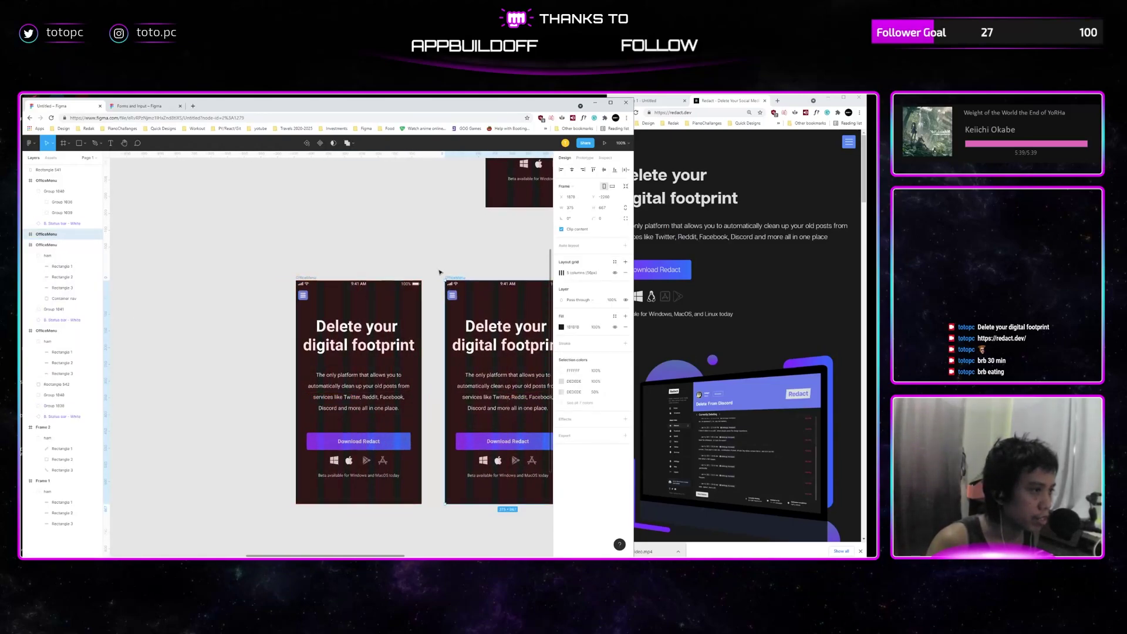
pyautogui.click(303, 295)
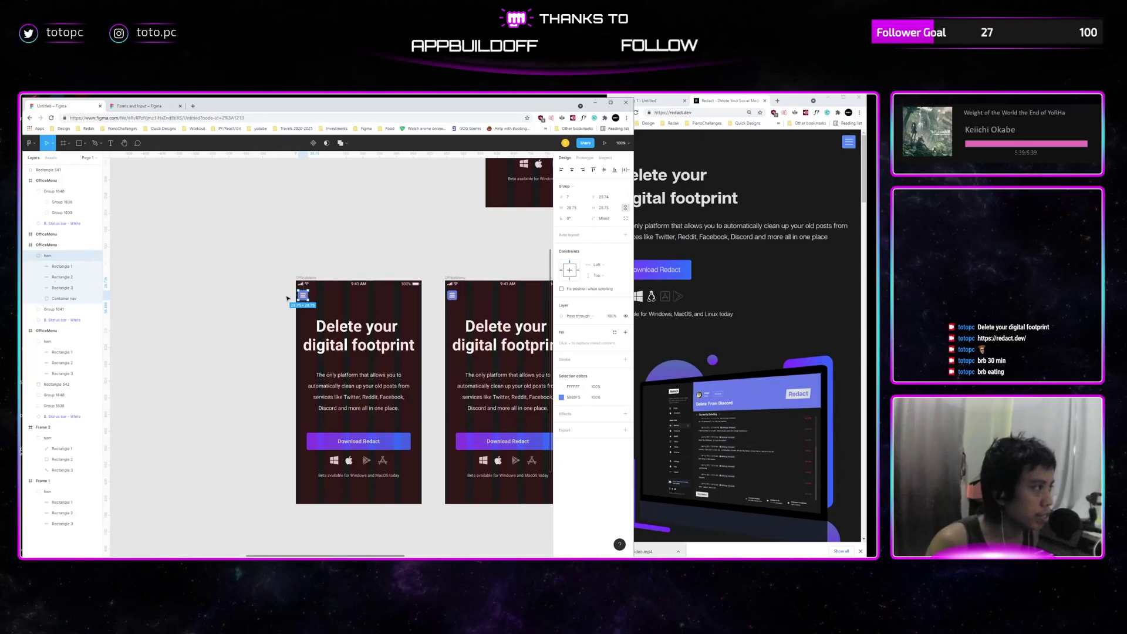
pyautogui.click(330, 303)
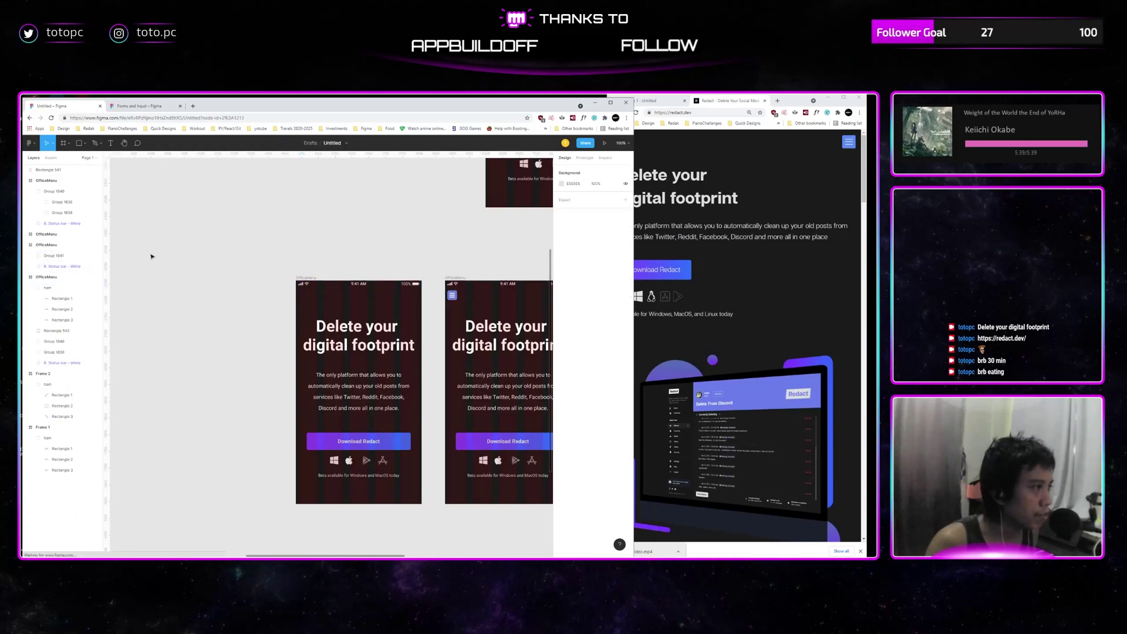
pyautogui.click(48, 255)
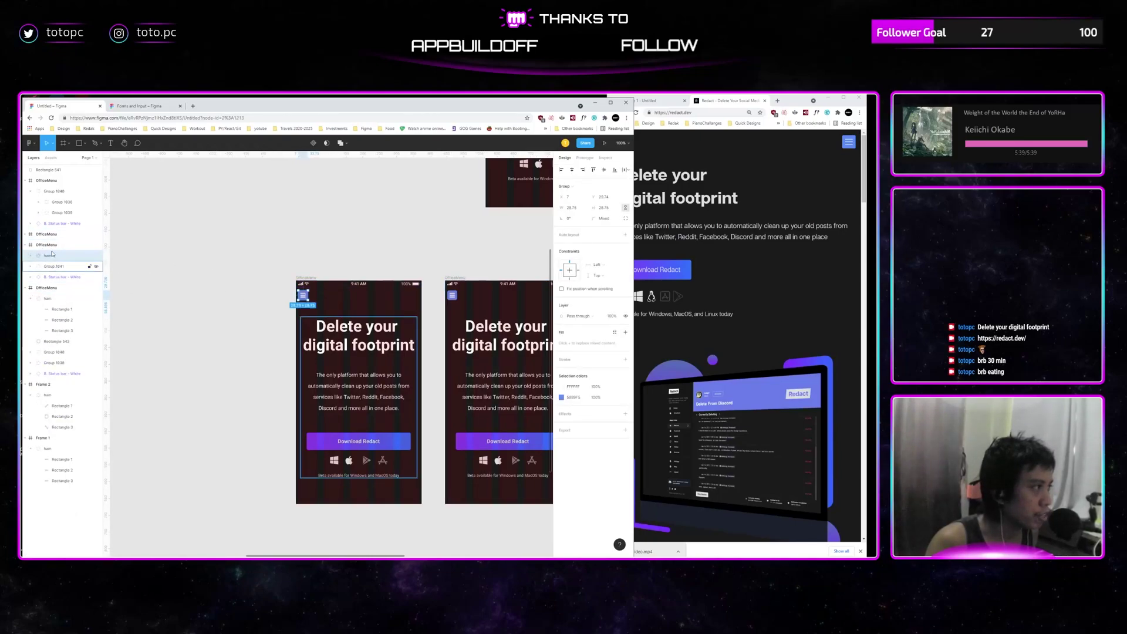
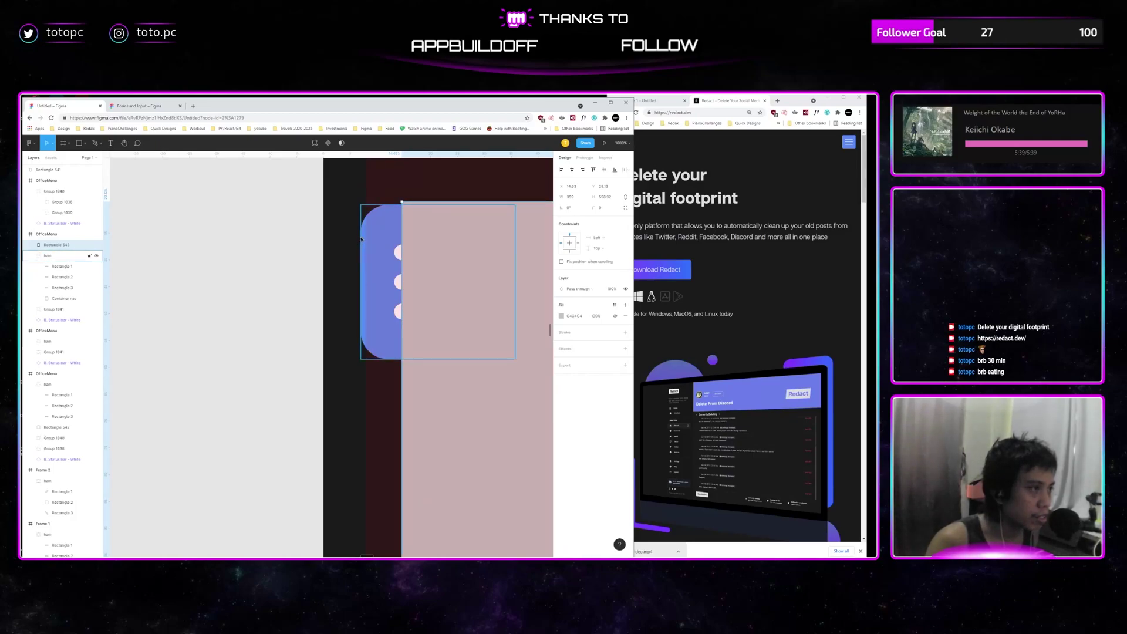
# Align the light rectangle's upper-left corner with that of the menu icon in the duplicated frame.
pyautogui.moveTo(464, 279); pyautogui.dragTo(427, 276)
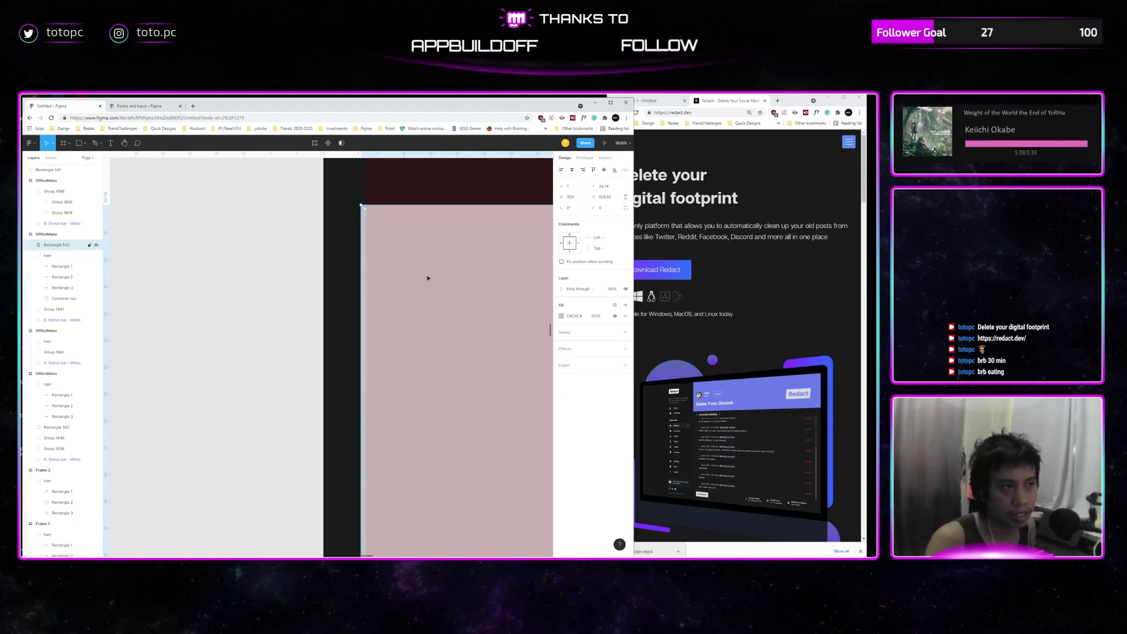
pyautogui.press('-')
pyautogui.press('-')
# Check the corner radius of the menu icon's Container nav square, and set the light rectangle's corner radius to match.
pyautogui.moveTo(290, 359); pyautogui.dragTo(613, 308)
pyautogui.moveTo(267, 294); pyautogui.dragTo(440, 294)
pyautogui.click(262, 301)
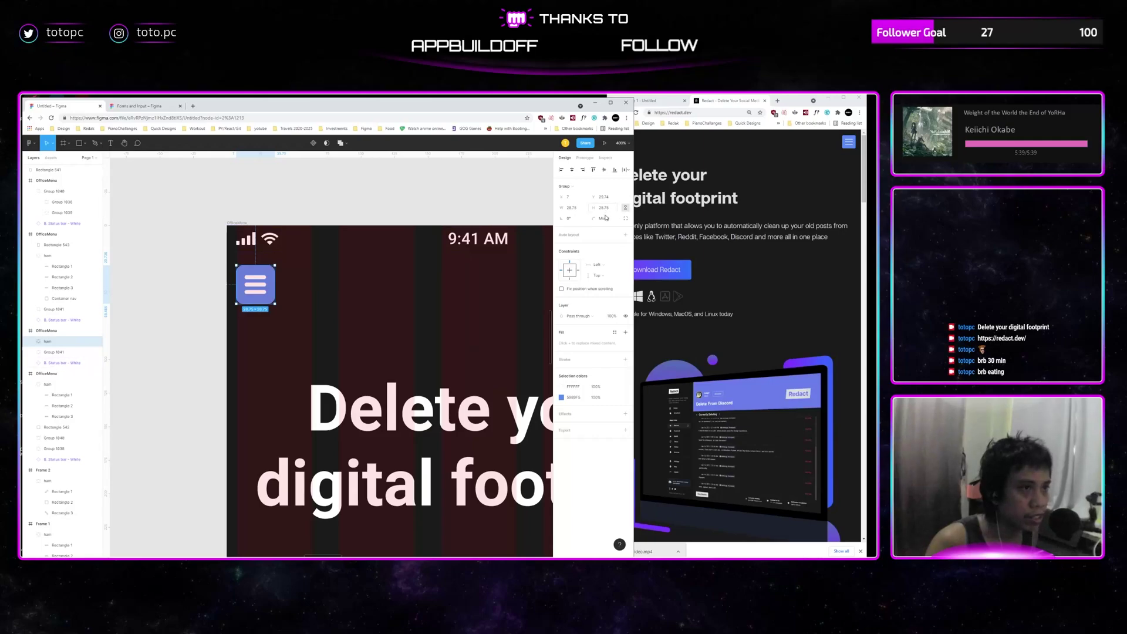
pyautogui.doubleClick(269, 302)
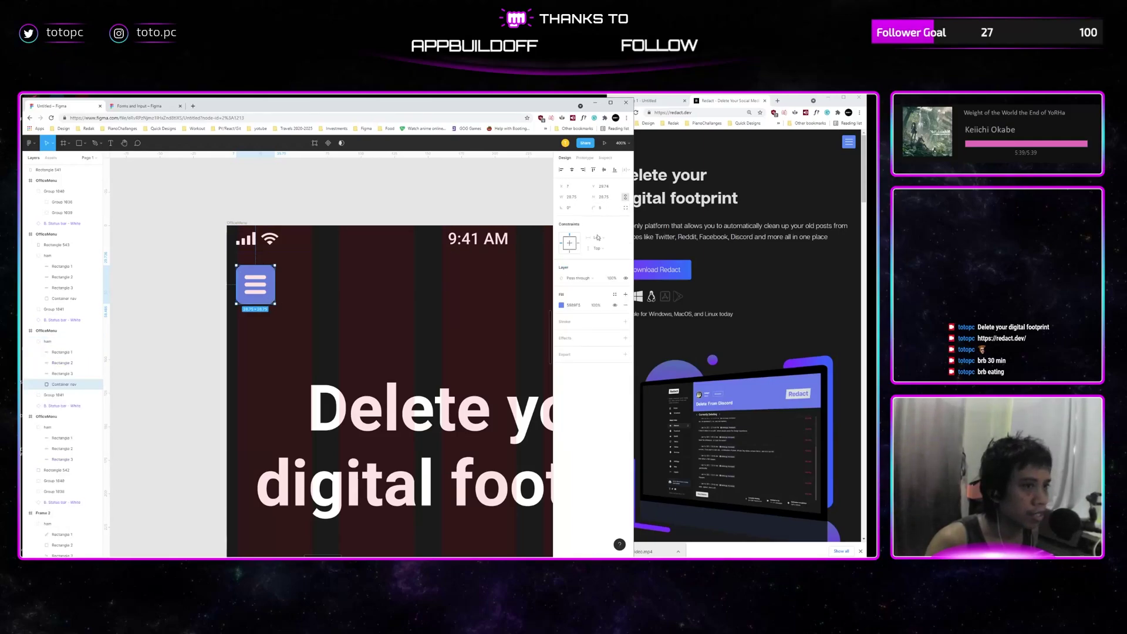
pyautogui.click(375, 287)
pyautogui.moveTo(376, 287); pyautogui.dragTo(280, 287)
pyautogui.moveTo(544, 288); pyautogui.dragTo(193, 287)
pyautogui.click(447, 290)
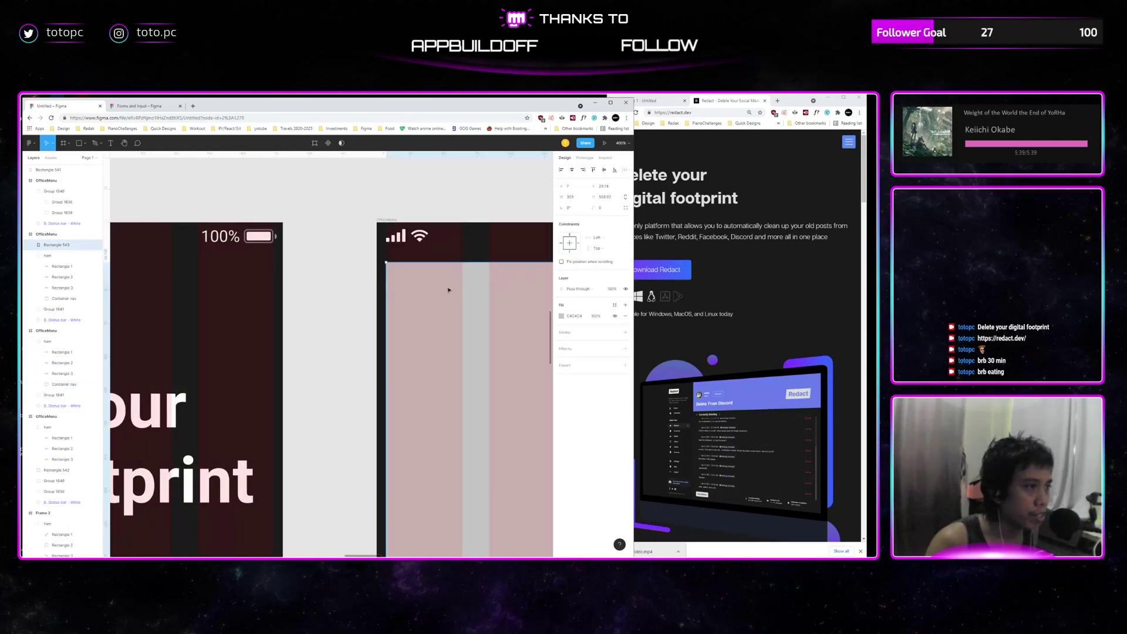
pyautogui.moveTo(458, 288); pyautogui.dragTo(310, 288)
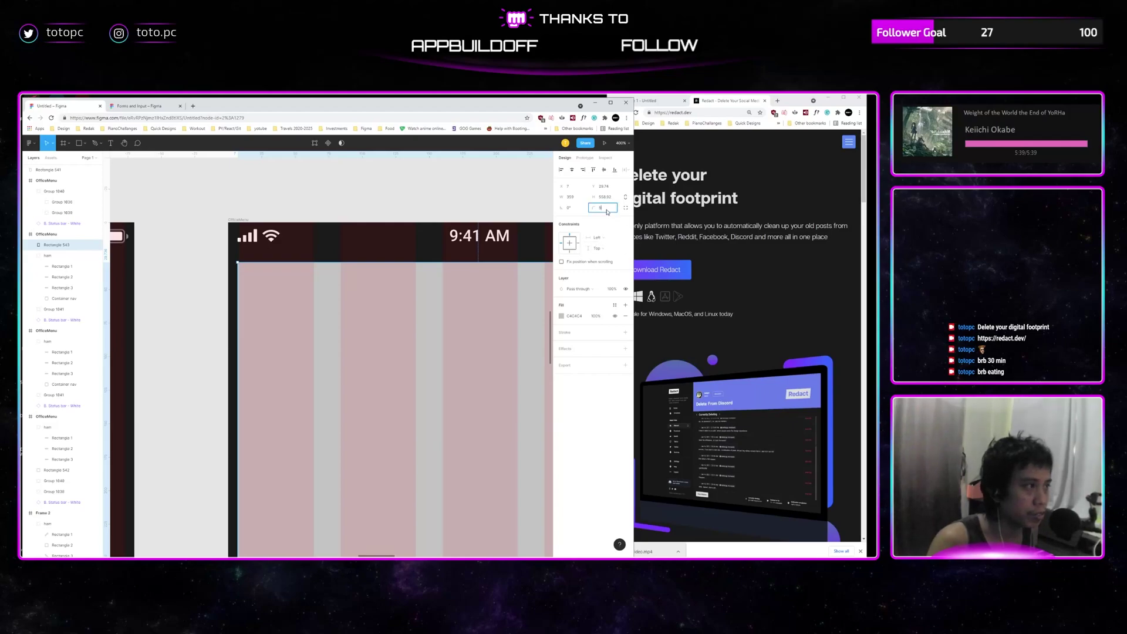
pyautogui.press('Return')
# Send the light rectangle behind the menu icon group in the duplicated frame.
pyautogui.press('-')
pyautogui.press('-')
pyautogui.moveTo(409, 351); pyautogui.dragTo(416, 327)
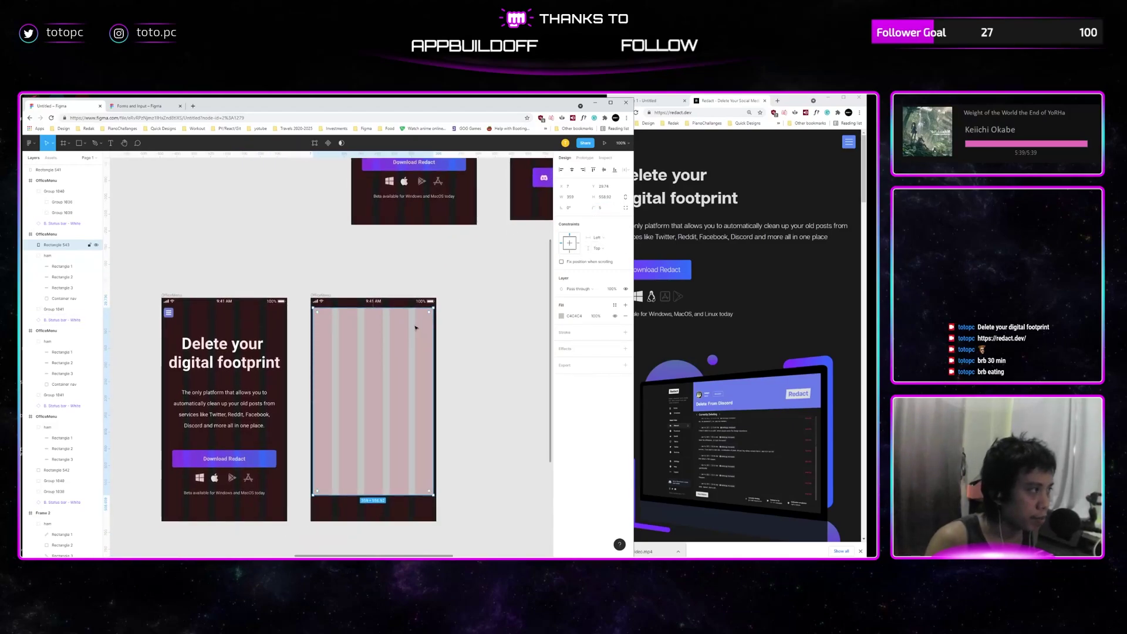
pyautogui.hotkey('ctrl', '[')
pyautogui.press('+')
pyautogui.press('+')
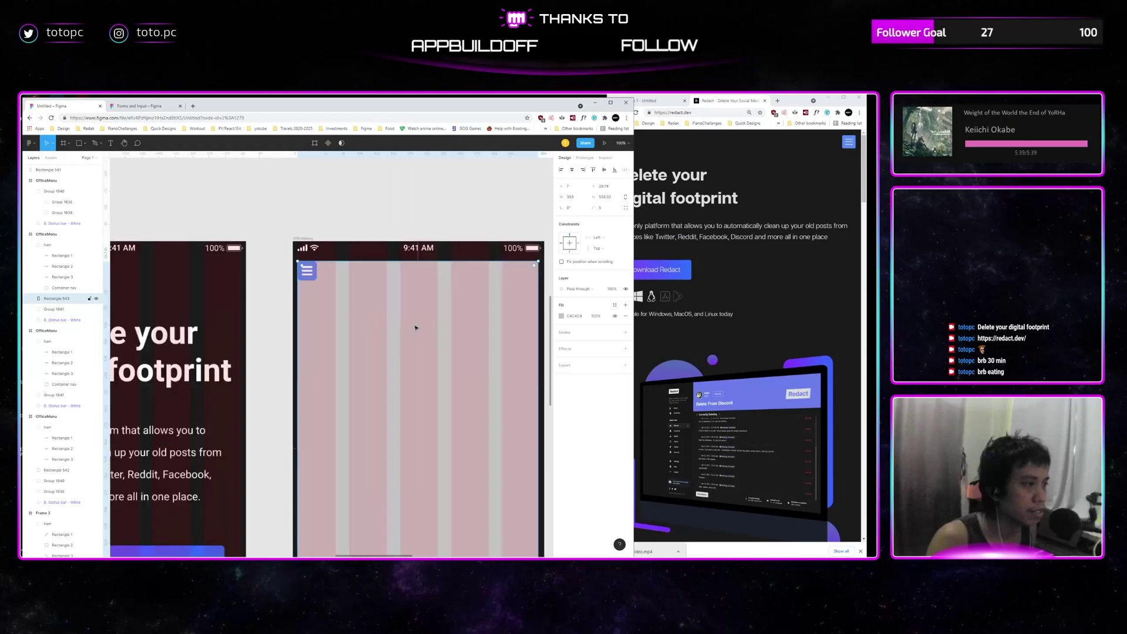
# Examine up close how the menu icon fits the light rectangle's corner, and compare the two frames side by side.
pyautogui.moveTo(337, 287); pyautogui.dragTo(397, 363)
pyautogui.click(255, 327)
pyautogui.moveTo(275, 303); pyautogui.dragTo(292, 358)
pyautogui.hotkey('ctrl', '+')
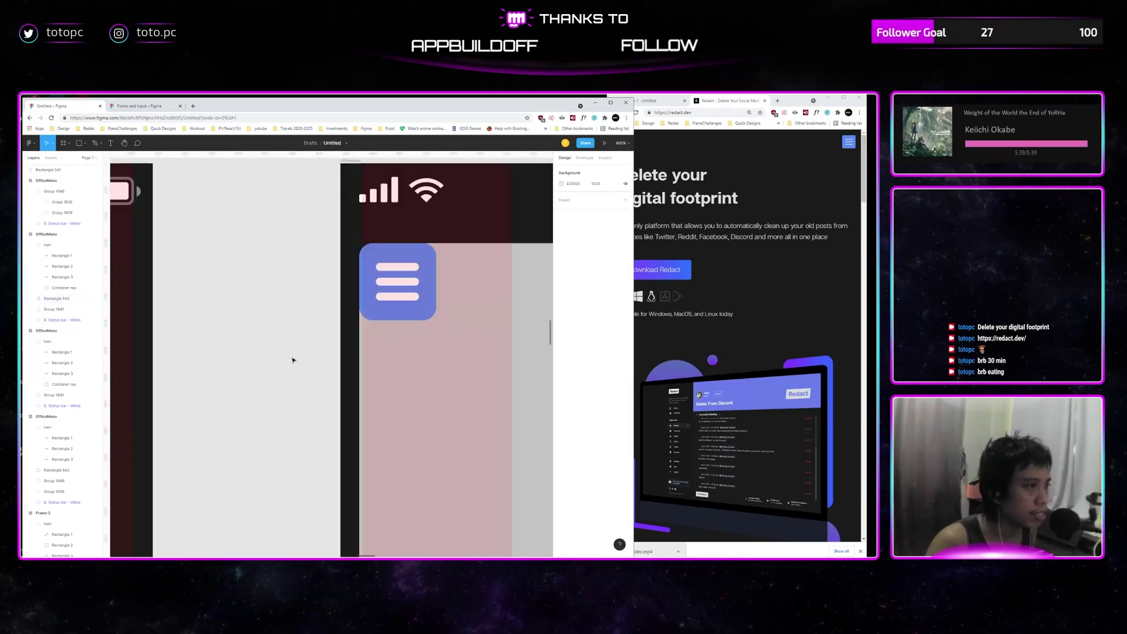
pyautogui.press('-')
pyautogui.press('-')
pyautogui.press('-')
pyautogui.moveTo(392, 381); pyautogui.dragTo(380, 360)
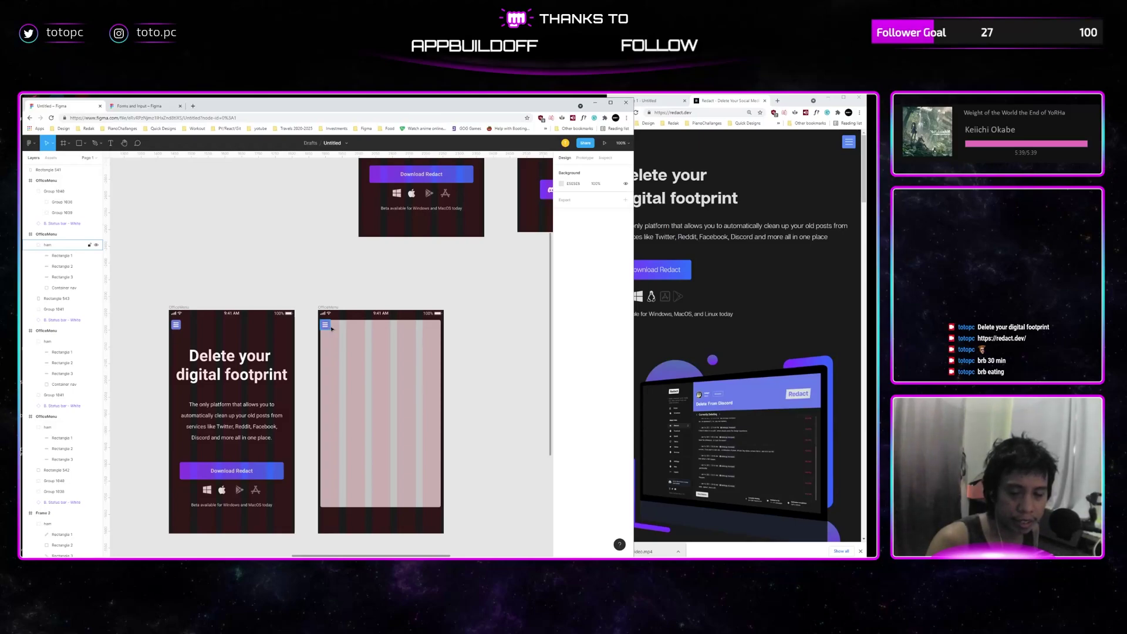
# Extend the light rectangle's lower edge down nearly to the bottom of the duplicated frame.
pyautogui.click(418, 481)
pyautogui.moveTo(393, 506); pyautogui.dragTo(394, 530)
pyautogui.click(486, 510)
# Centre the light rectangle horizontally within the duplicated frame and inspect its fit around the menu icon.
pyautogui.moveTo(470, 506); pyautogui.dragTo(389, 438)
pyautogui.press('+')
pyautogui.click(389, 437)
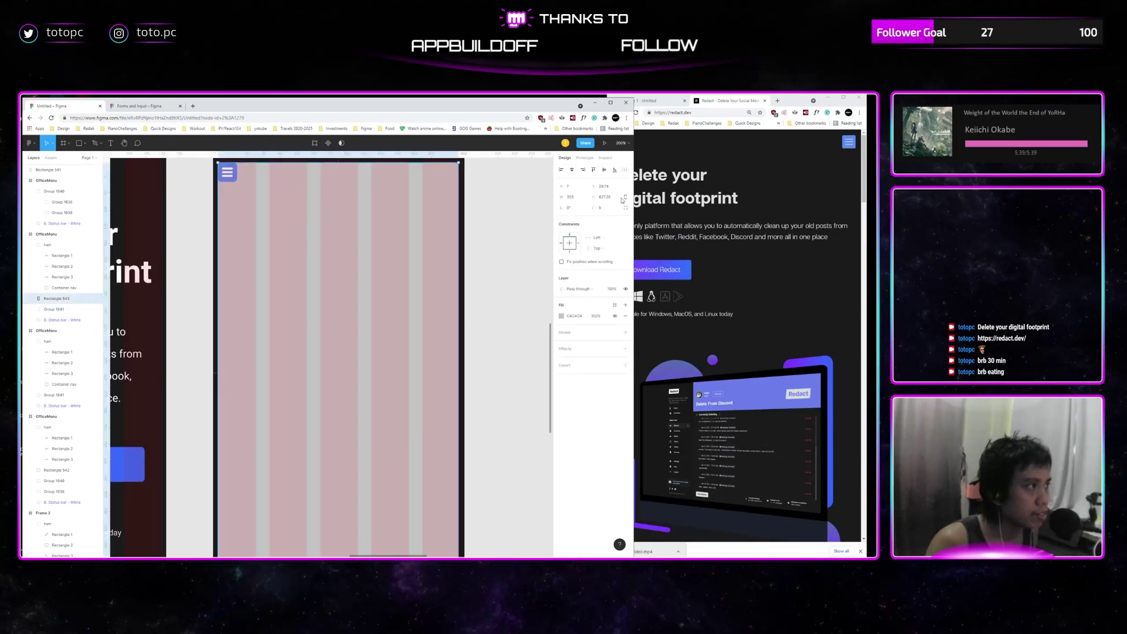
pyautogui.click(572, 170)
pyautogui.click(515, 214)
pyautogui.moveTo(496, 223); pyautogui.dragTo(505, 415)
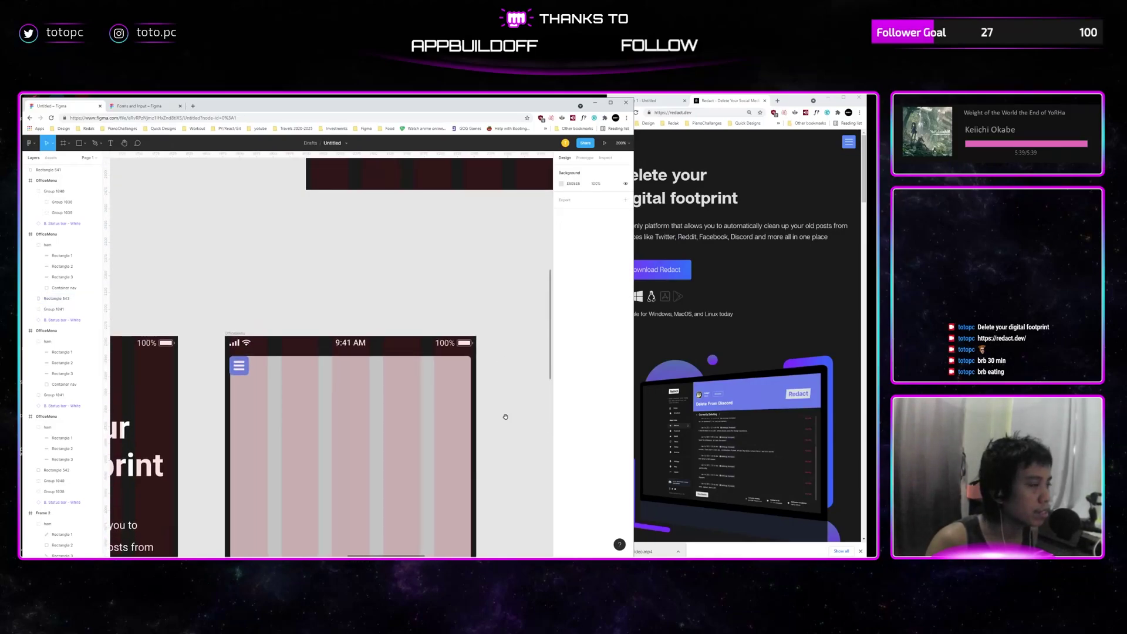
pyautogui.press('+')
pyautogui.scroll(3, 435, 360)
pyautogui.hscroll(-2, 295, 389)
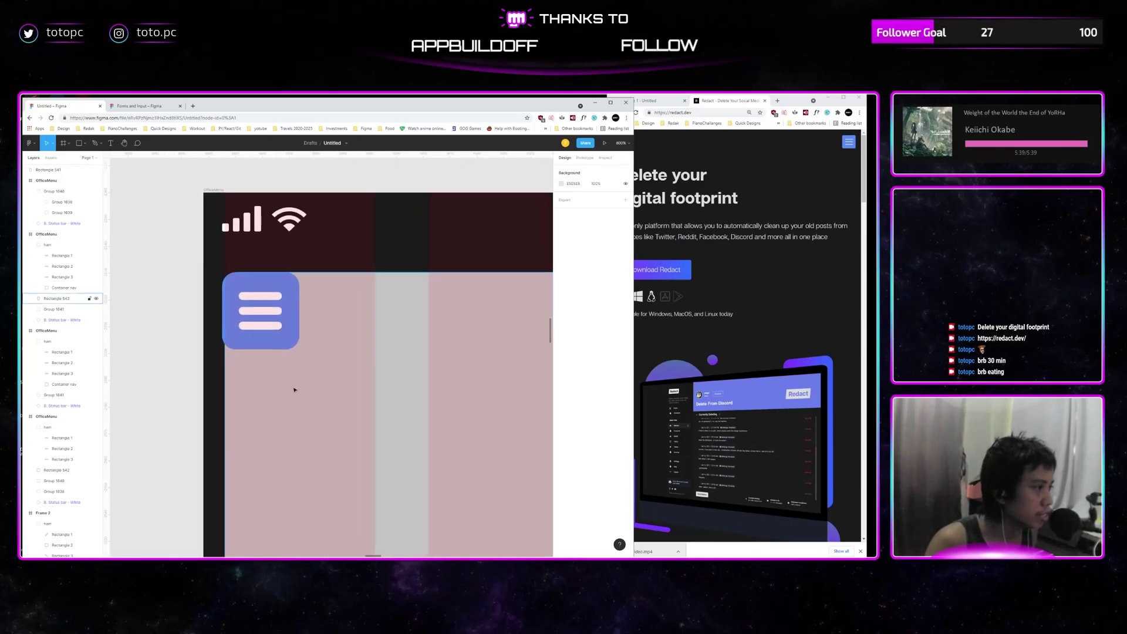
# Fill the light rectangle with the colour sampled from the standalone dark rectangle beside the upper frames.
pyautogui.click(223, 404)
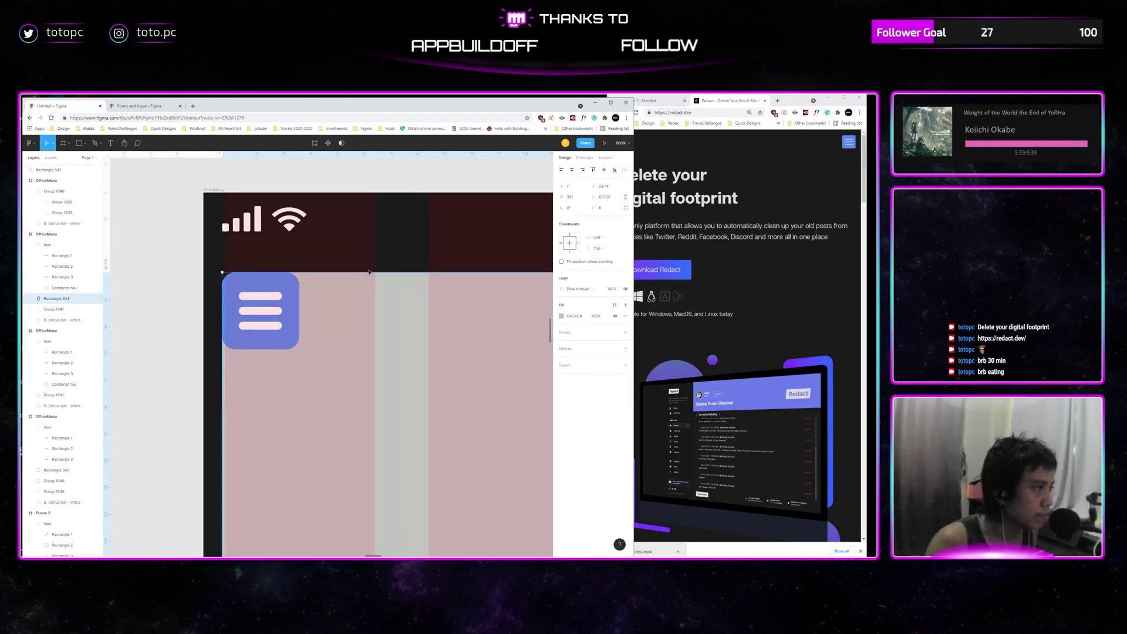
pyautogui.press('-')
pyautogui.press('-')
pyautogui.press('-')
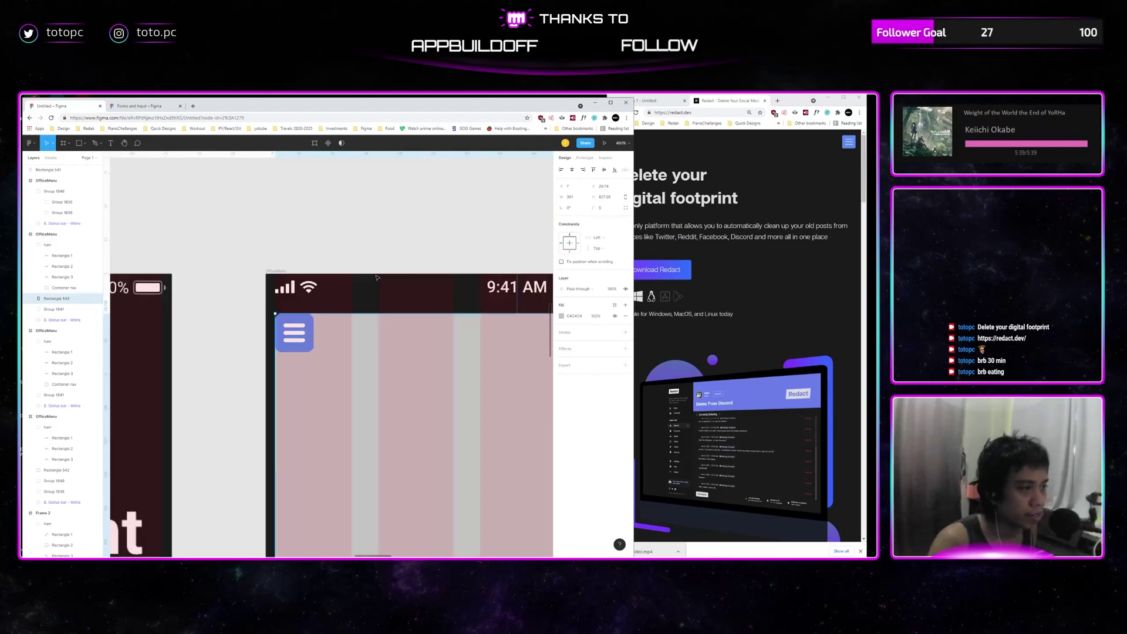
pyautogui.moveTo(395, 363); pyautogui.dragTo(321, 368)
pyautogui.scroll(-3, 320, 368)
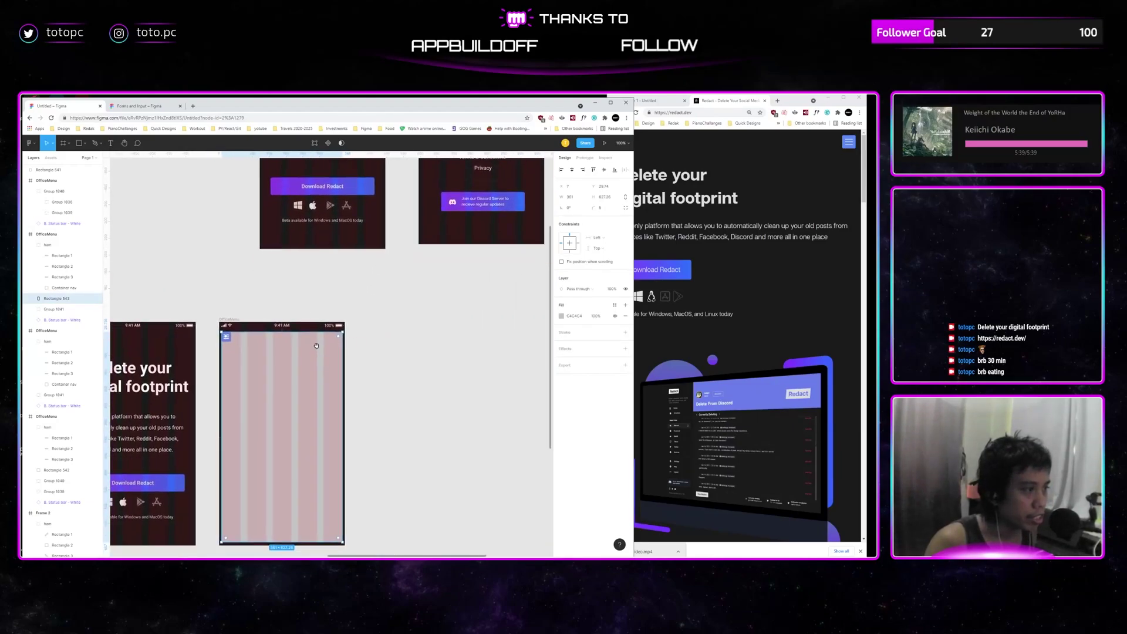
pyautogui.press('i')
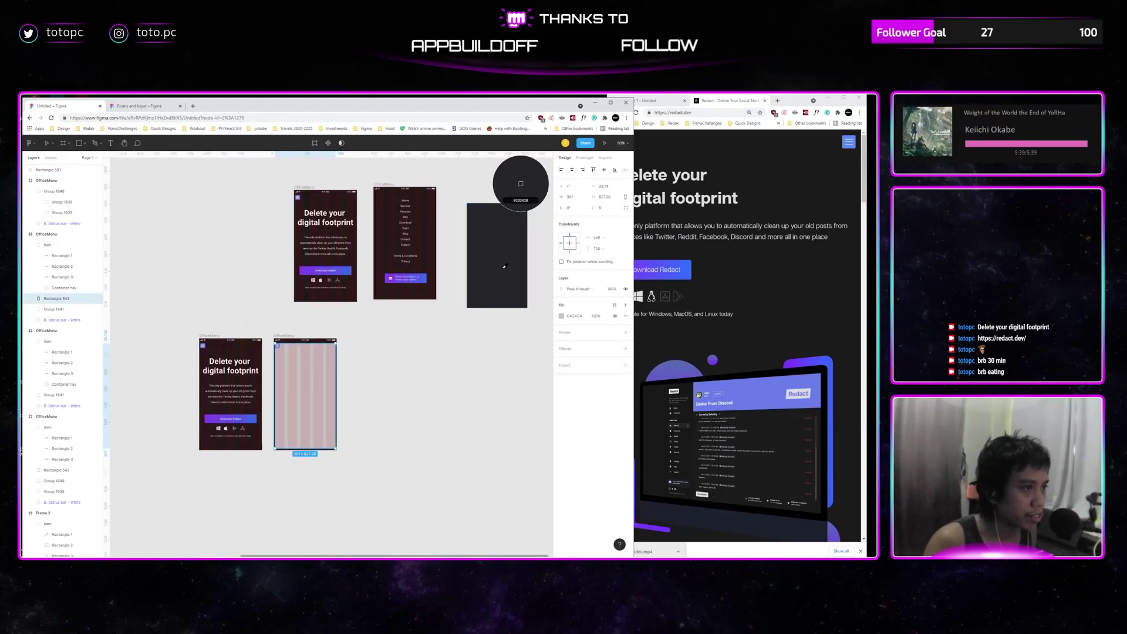
pyautogui.click(504, 266)
pyautogui.press('Escape')
# Hide the layout grid of the duplicated frame.
pyautogui.scroll(6, 472, 319)
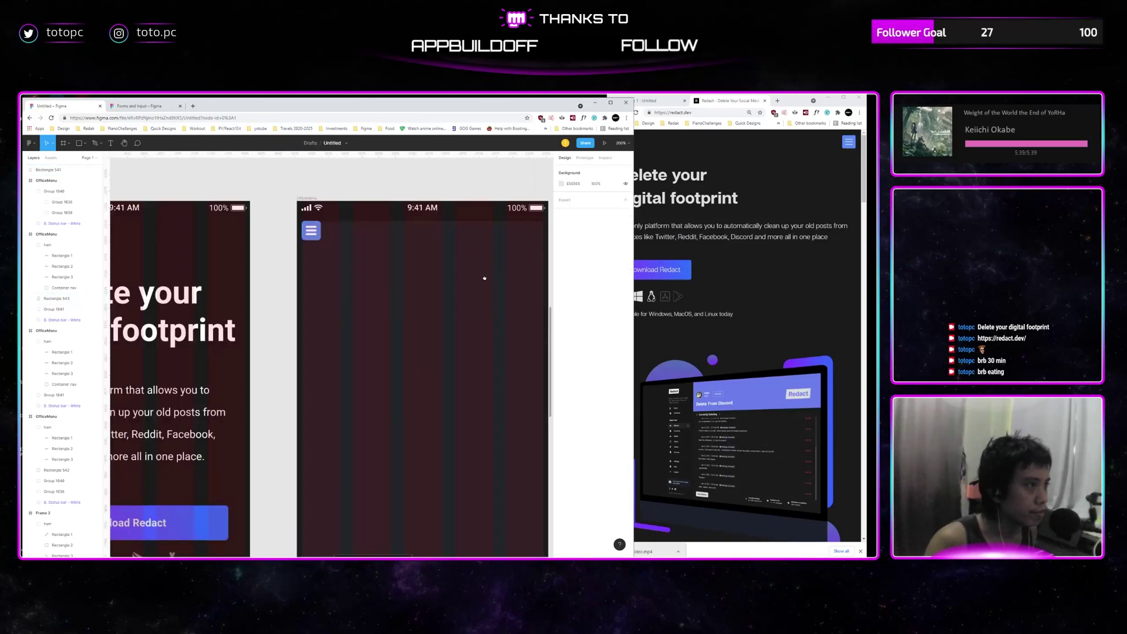
pyautogui.scroll(1, 484, 278)
pyautogui.click(306, 231)
pyautogui.click(615, 273)
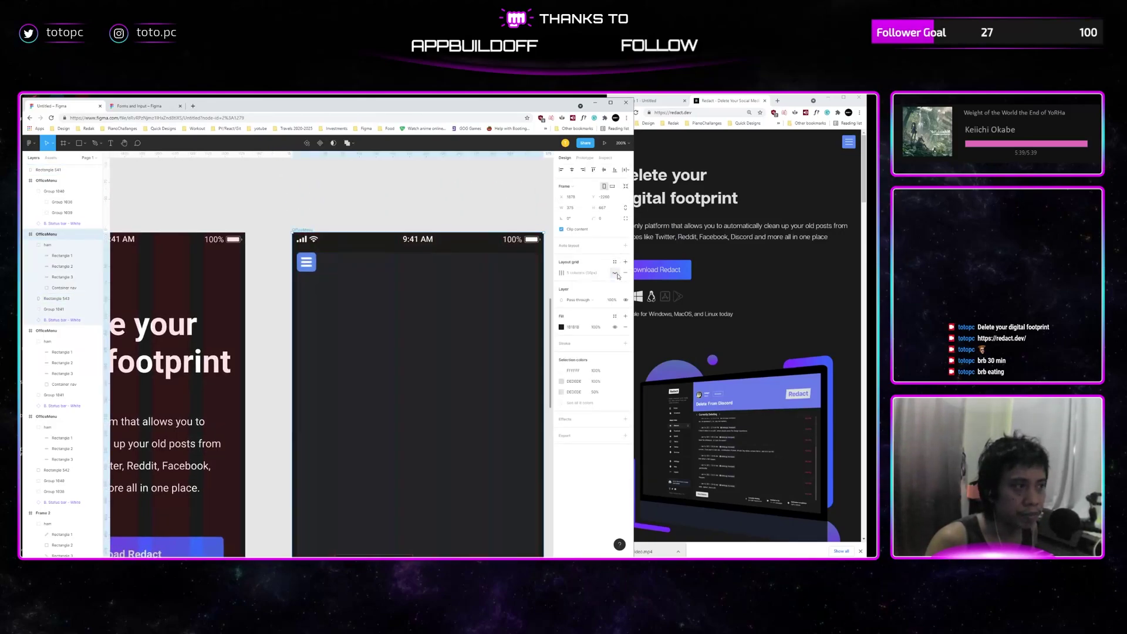
pyautogui.click(447, 221)
pyautogui.hscroll(1, 448, 221)
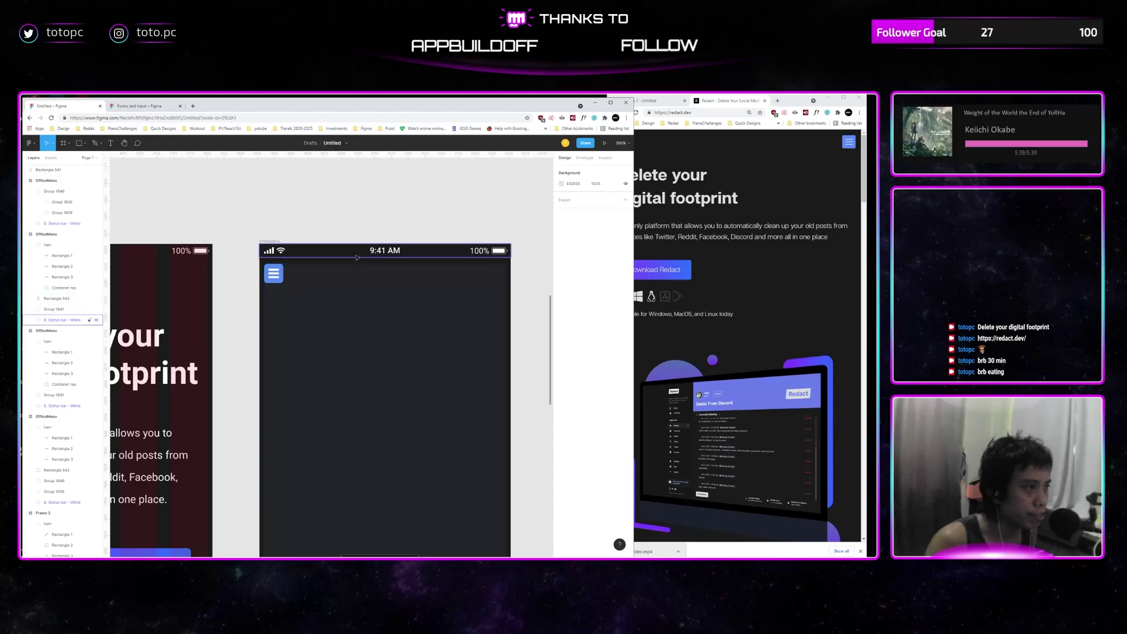
# Copy the group of menu links and Discord button from the upper menu frame into the duplicated frame.
pyautogui.click(436, 280)
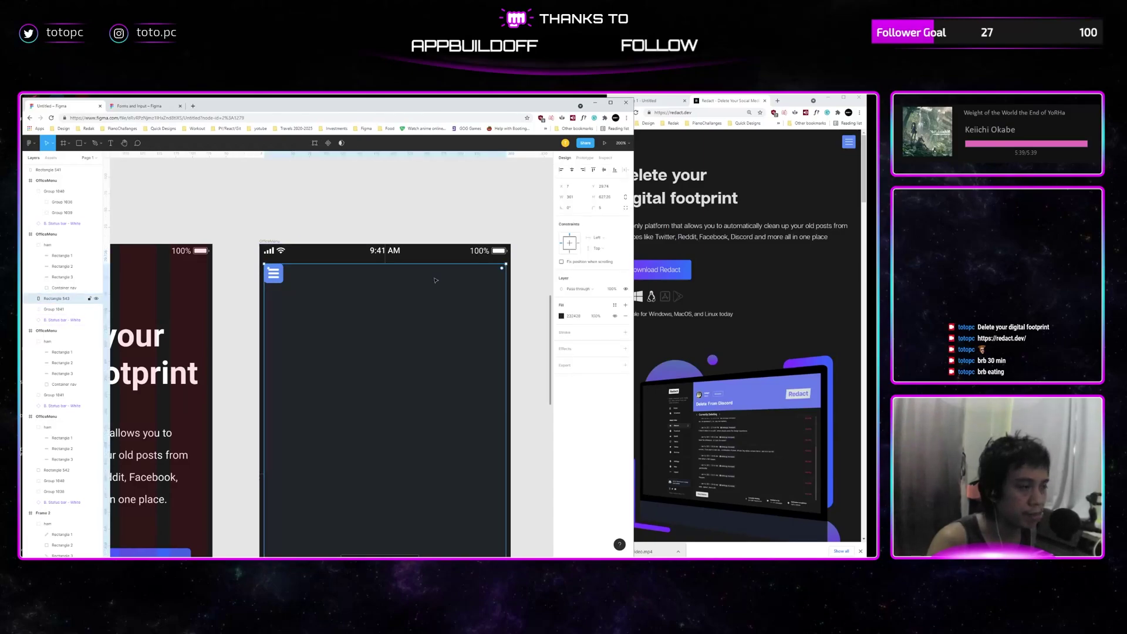
pyautogui.press('-')
pyautogui.press('-')
pyautogui.moveTo(444, 297); pyautogui.dragTo(384, 282)
pyautogui.click(400, 370)
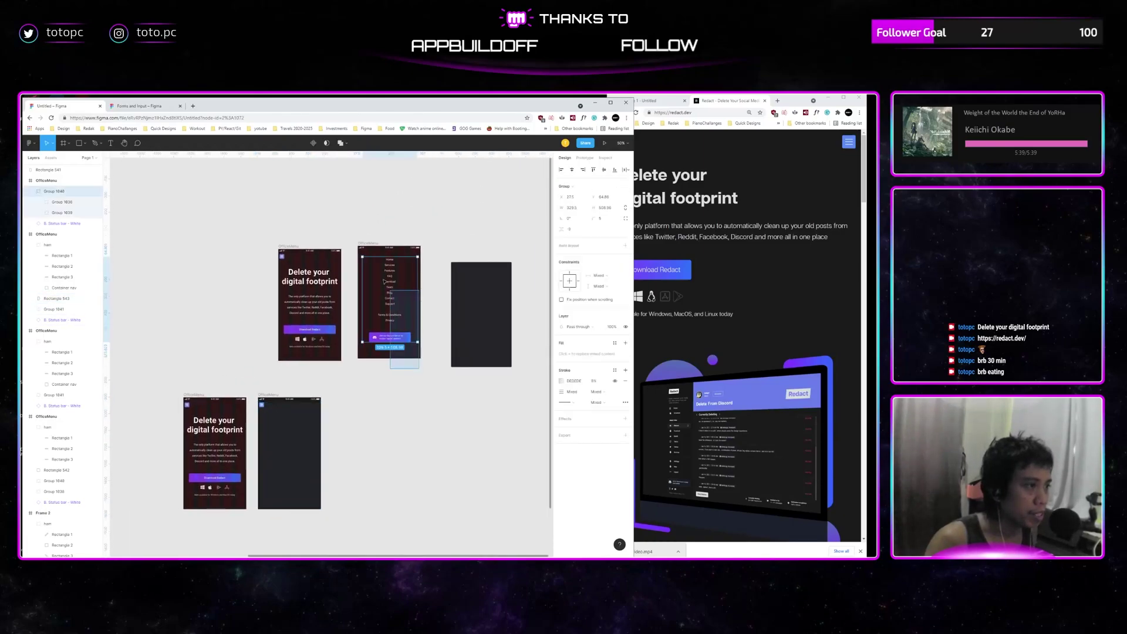
pyautogui.hscroll(-2, 476, 330)
pyautogui.scroll(-1, 476, 330)
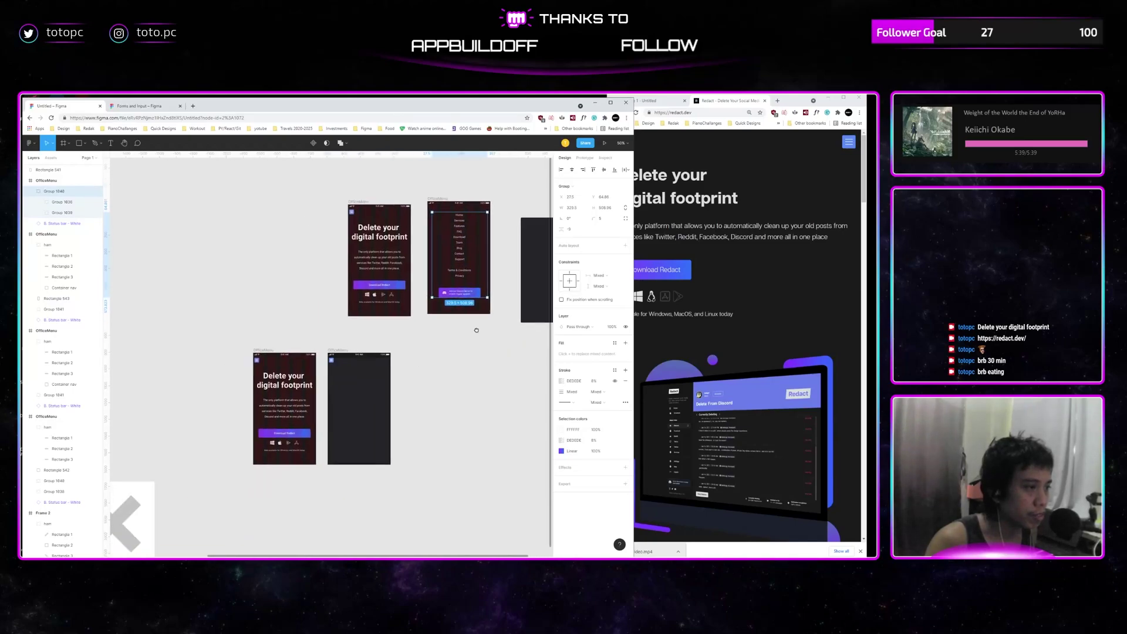
pyautogui.moveTo(476, 329); pyautogui.dragTo(476, 297)
pyautogui.click(473, 344)
pyautogui.click(355, 307)
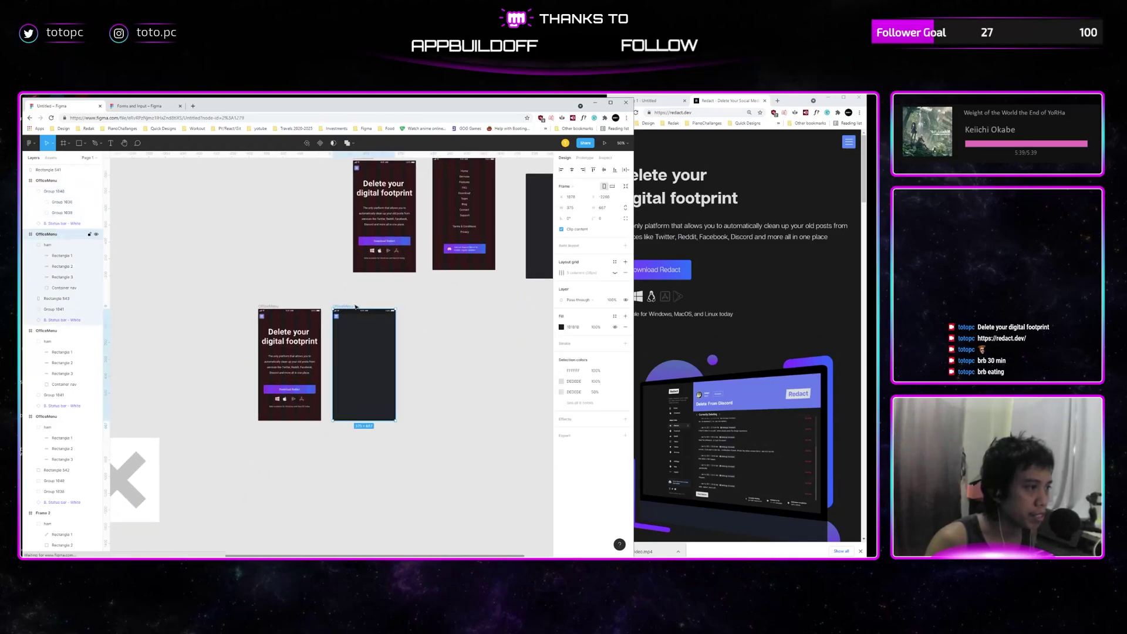
pyautogui.hotkey('ctrl', 'v')
pyautogui.click(496, 290)
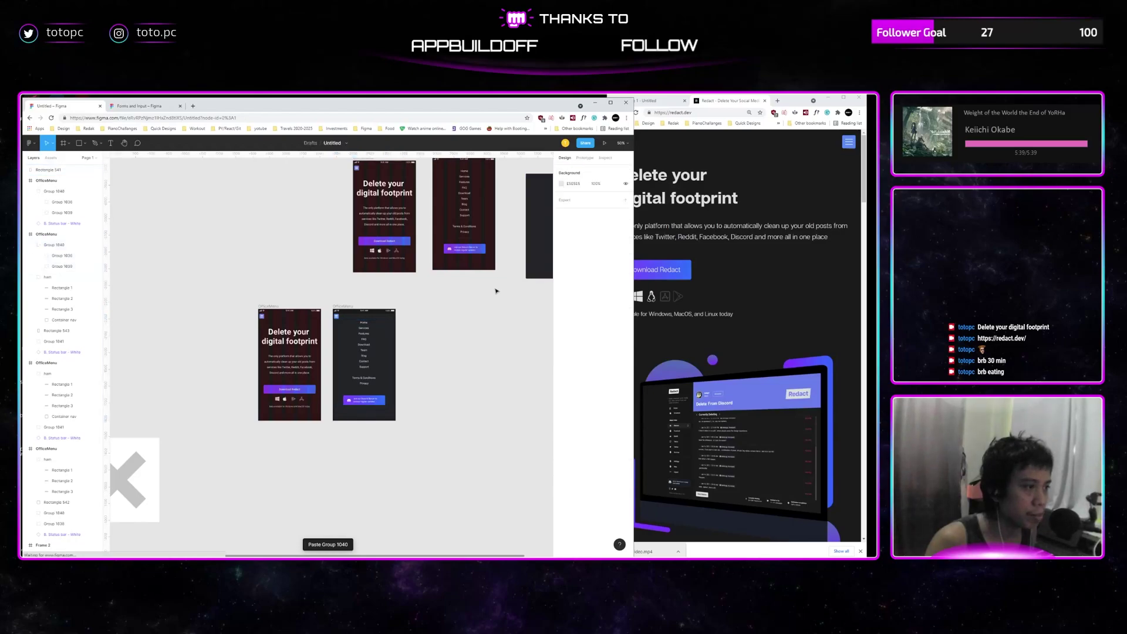
# Rotate the top bar (Rectangle 1) of the menu icon in the duplicated frame to 45°.
pyautogui.press('+')
pyautogui.press('+')
pyautogui.moveTo(496, 291); pyautogui.dragTo(423, 313)
pyautogui.moveTo(385, 259); pyautogui.dragTo(395, 262)
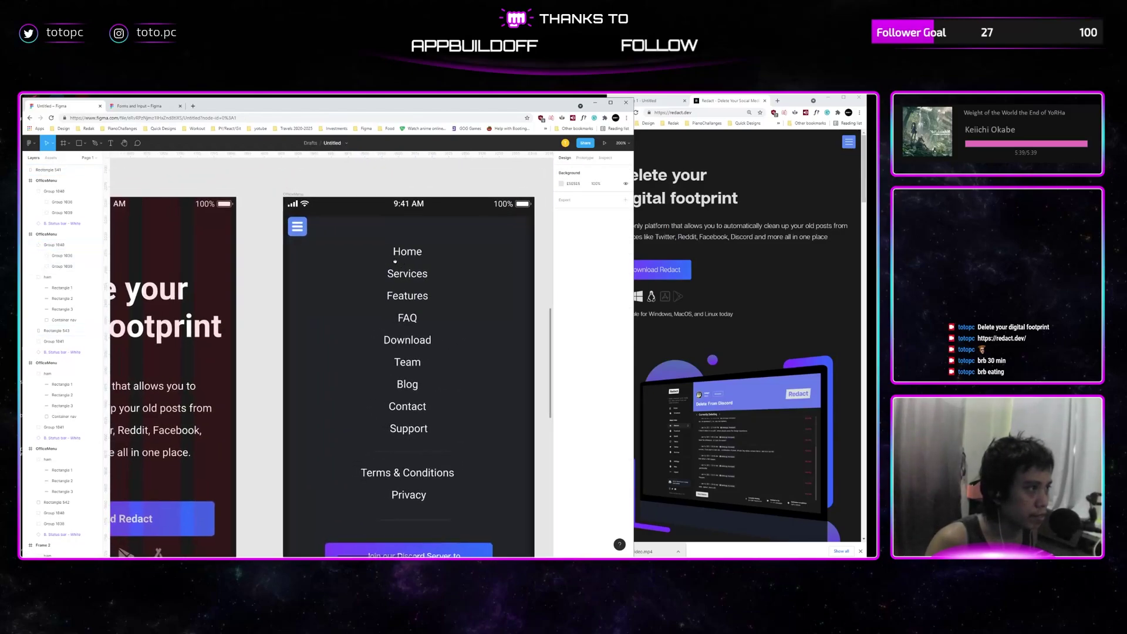
pyautogui.hotkey('shift', '0')
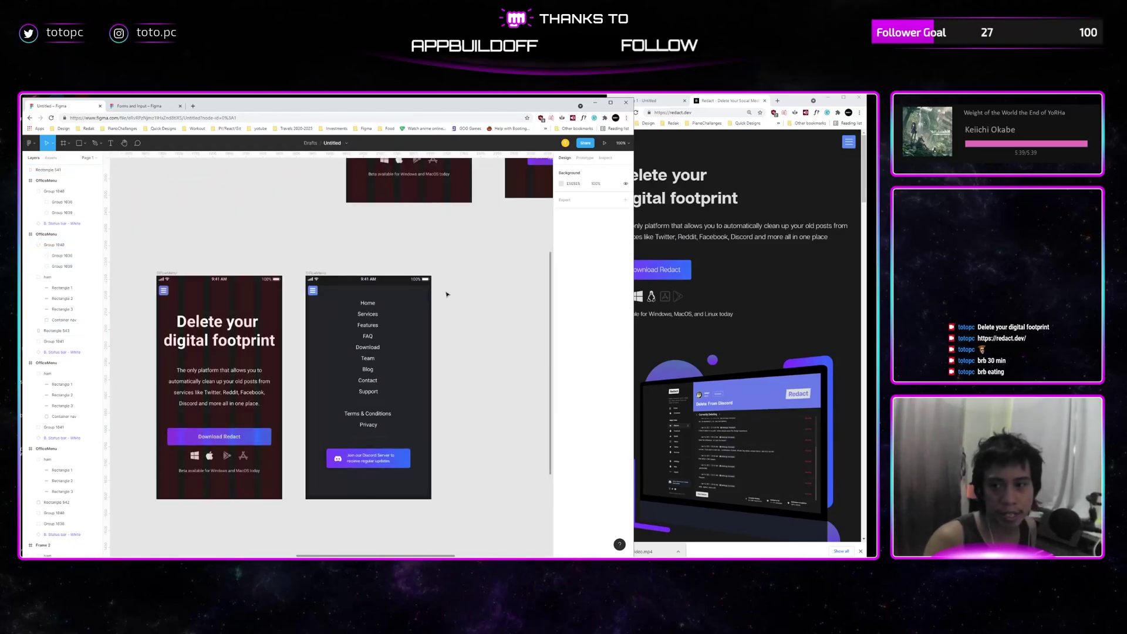
pyautogui.moveTo(446, 291); pyautogui.dragTo(454, 325)
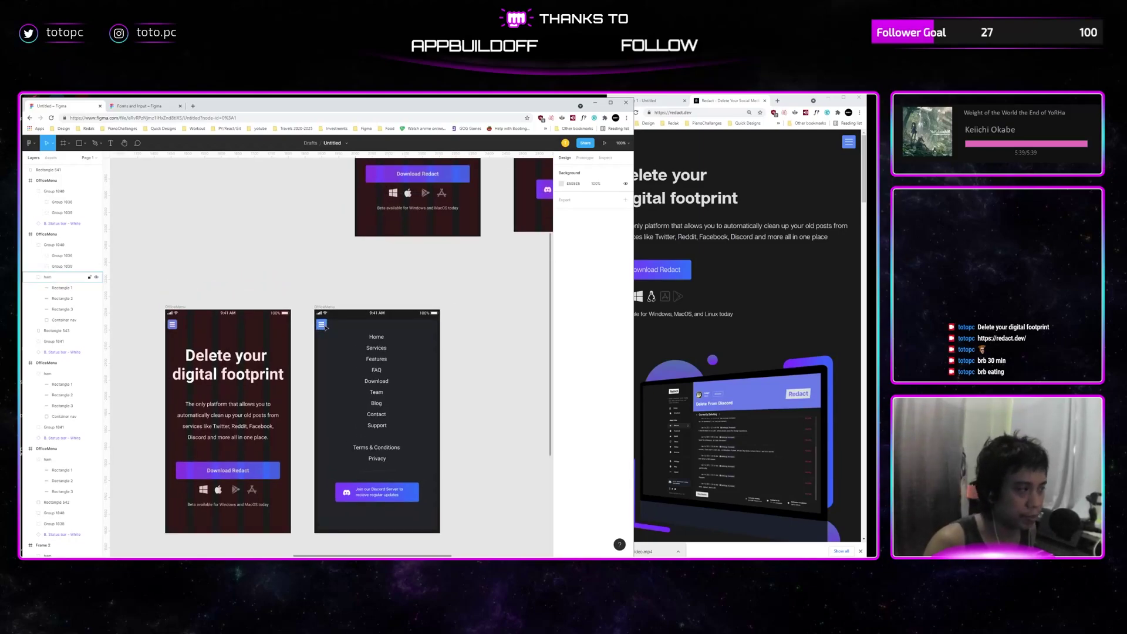
pyautogui.scroll(10, 324, 327)
pyautogui.click(382, 322)
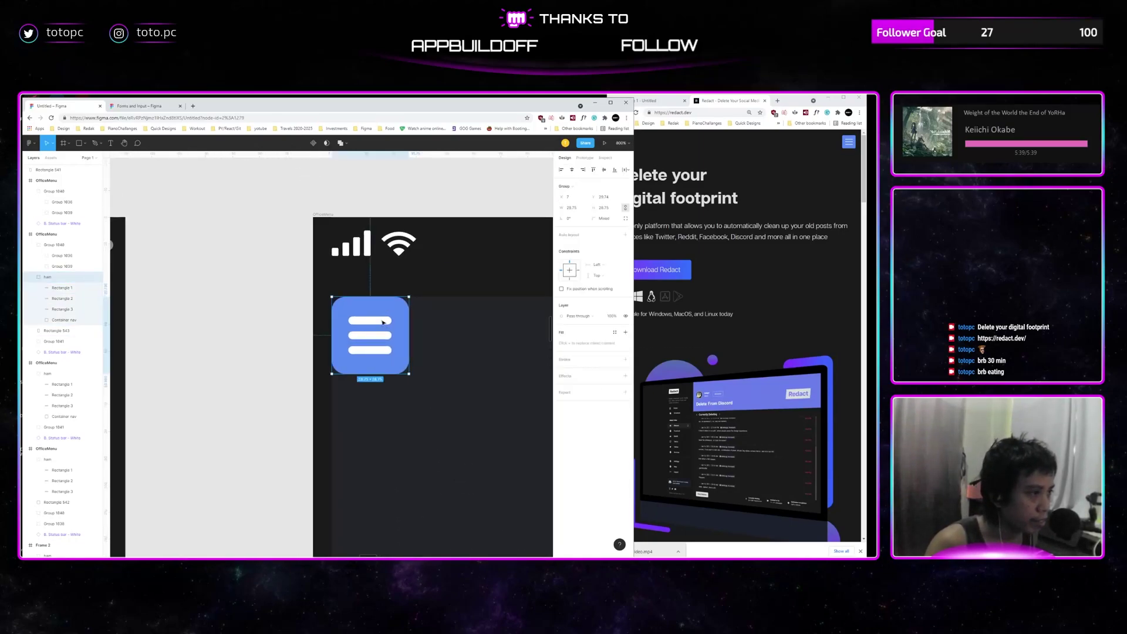
pyautogui.click(61, 288)
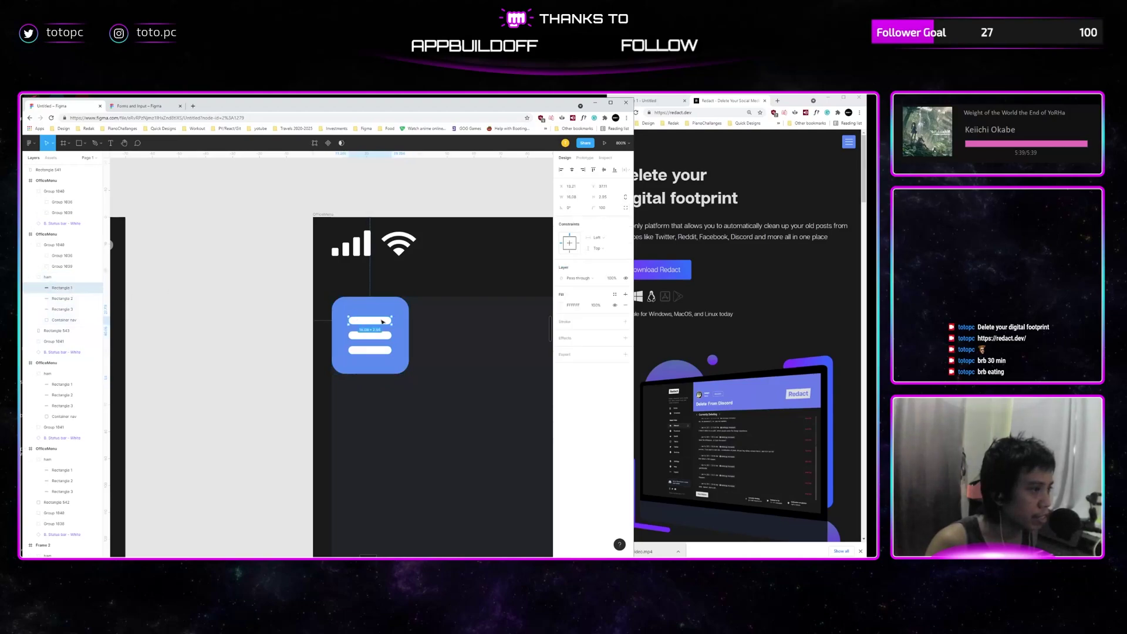
pyautogui.click(580, 209)
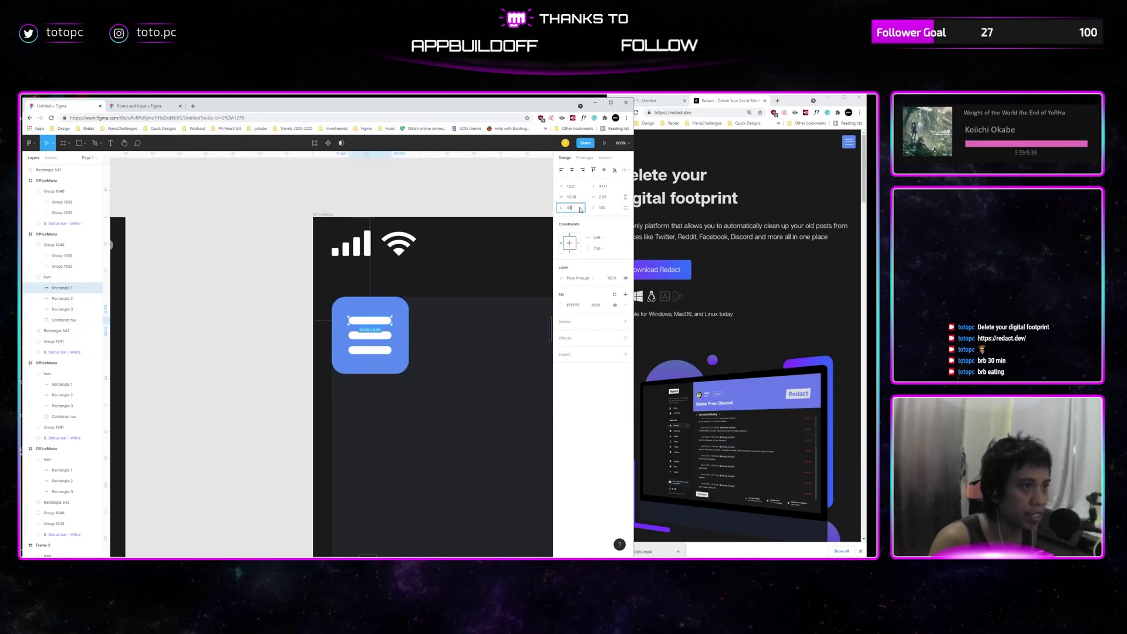
pyautogui.write('45')
pyautogui.press('Return')
# Rotate the bottom bar (Rectangle 3) of the same menu icon to -45°.
pyautogui.click(67, 309)
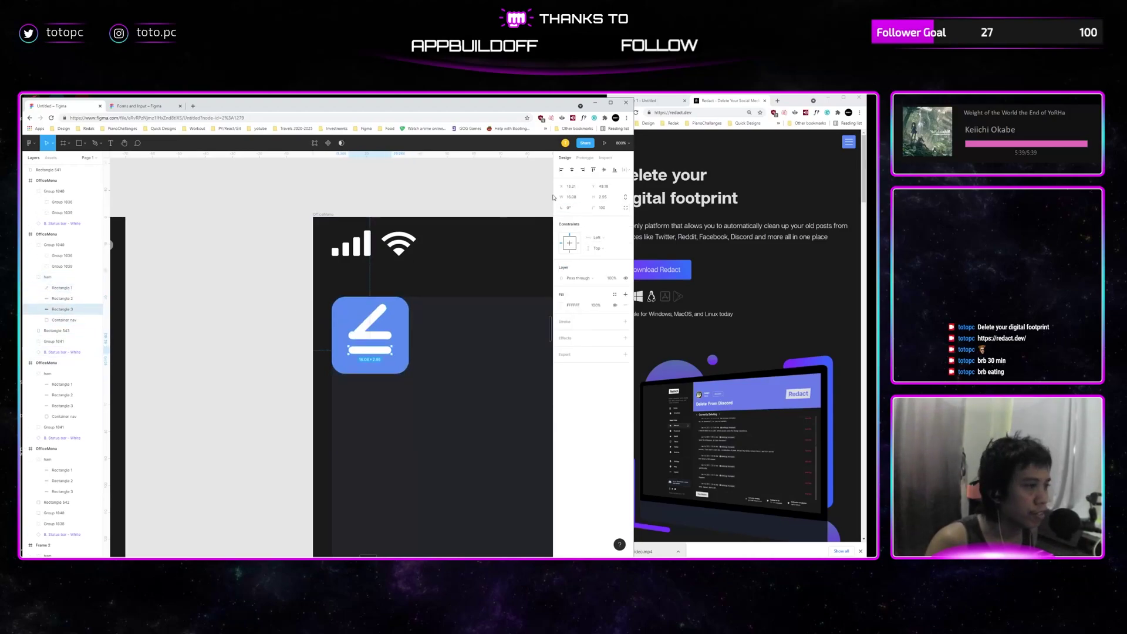
pyautogui.click(575, 208)
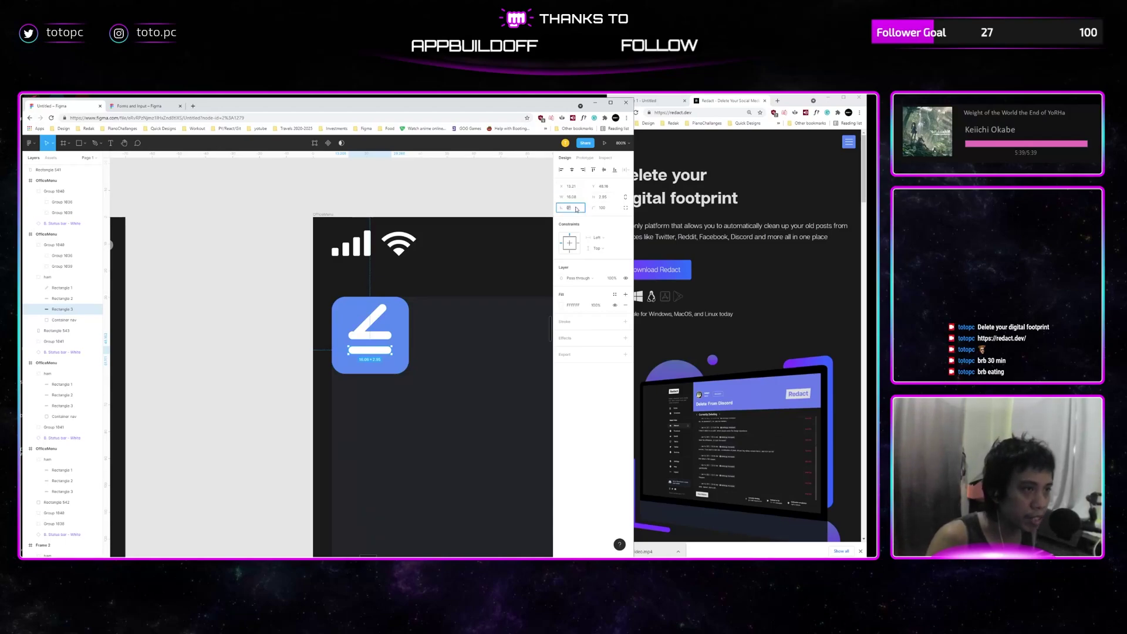
pyautogui.write('45')
pyautogui.press('Return')
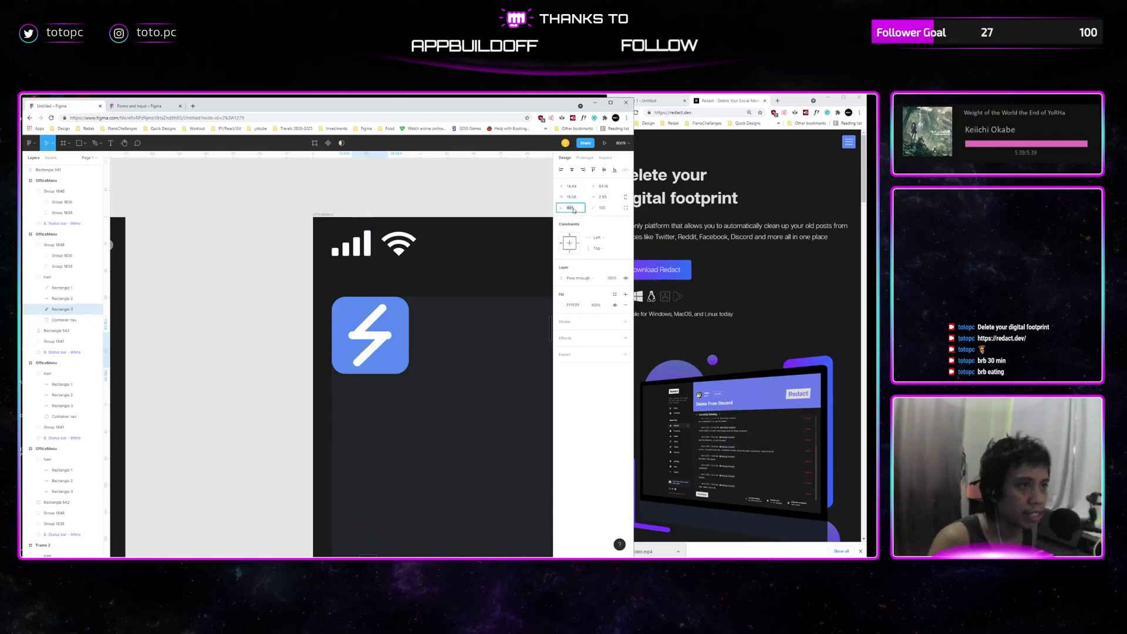
pyautogui.press('Left')
pyautogui.write('-')
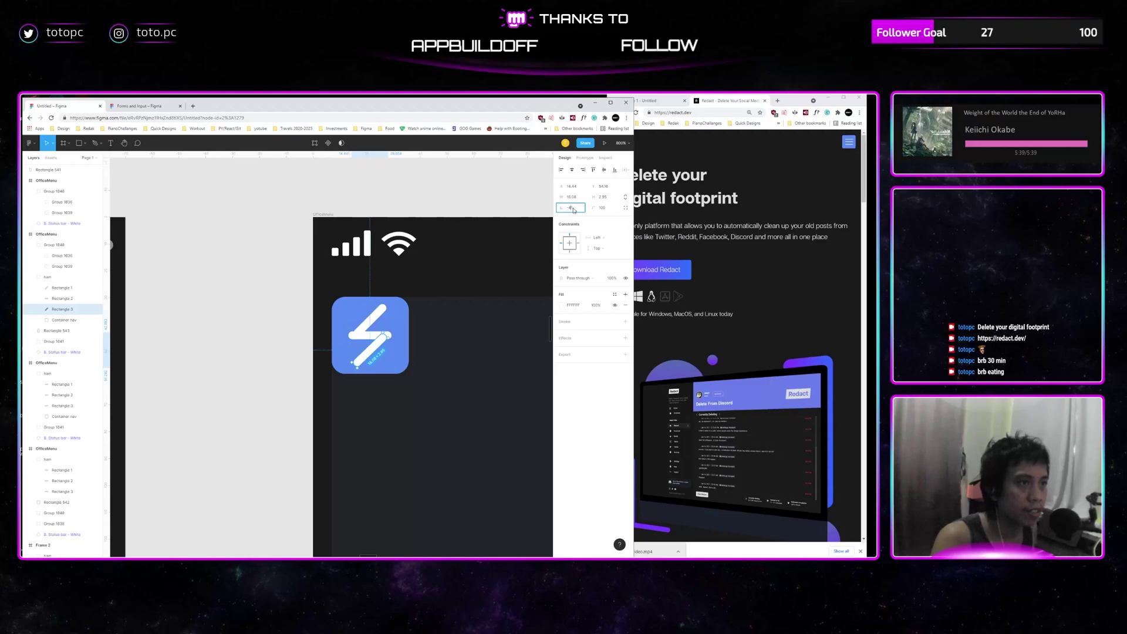
pyautogui.press('Return')
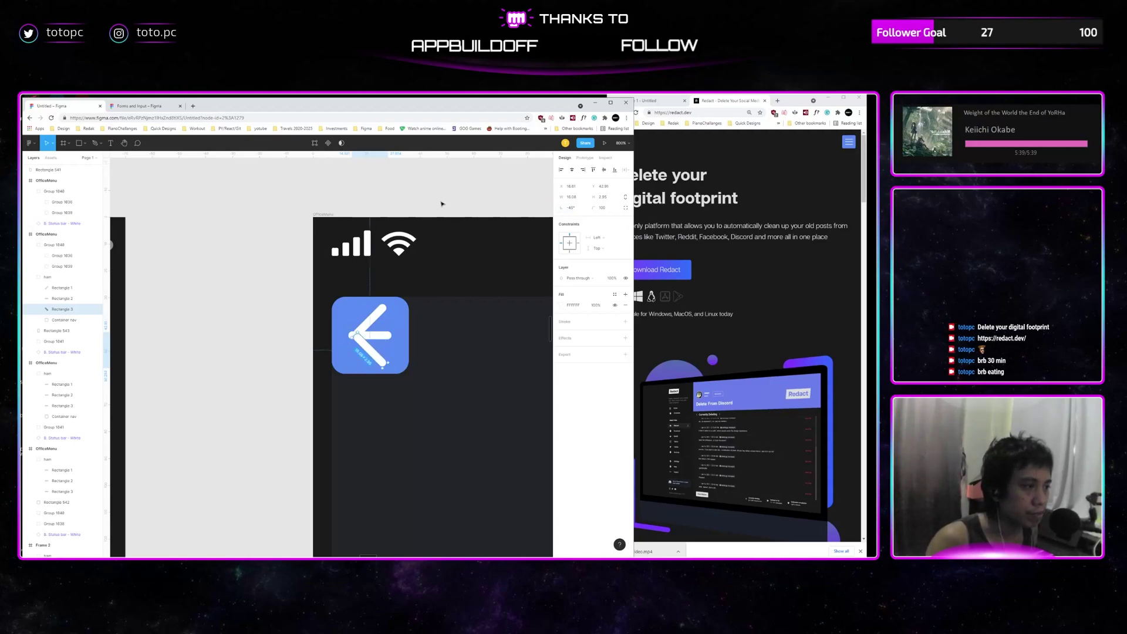
# Reduce the width of the middle bar (Rectangle 2) to match its height, turning it into a dot.
pyautogui.click(88, 298)
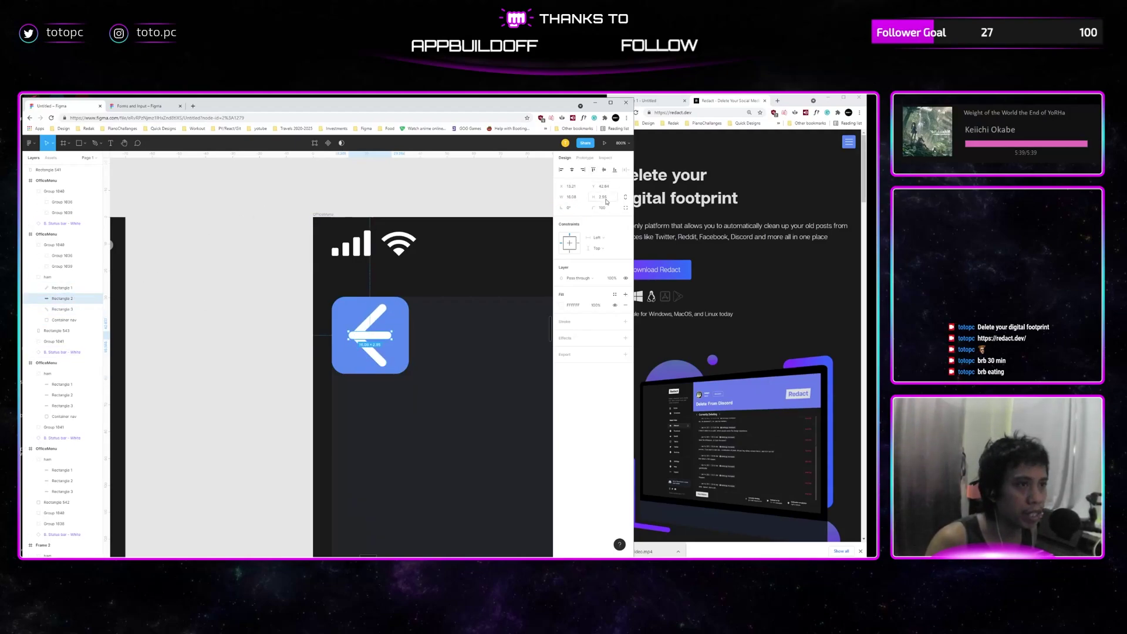
pyautogui.click(581, 198)
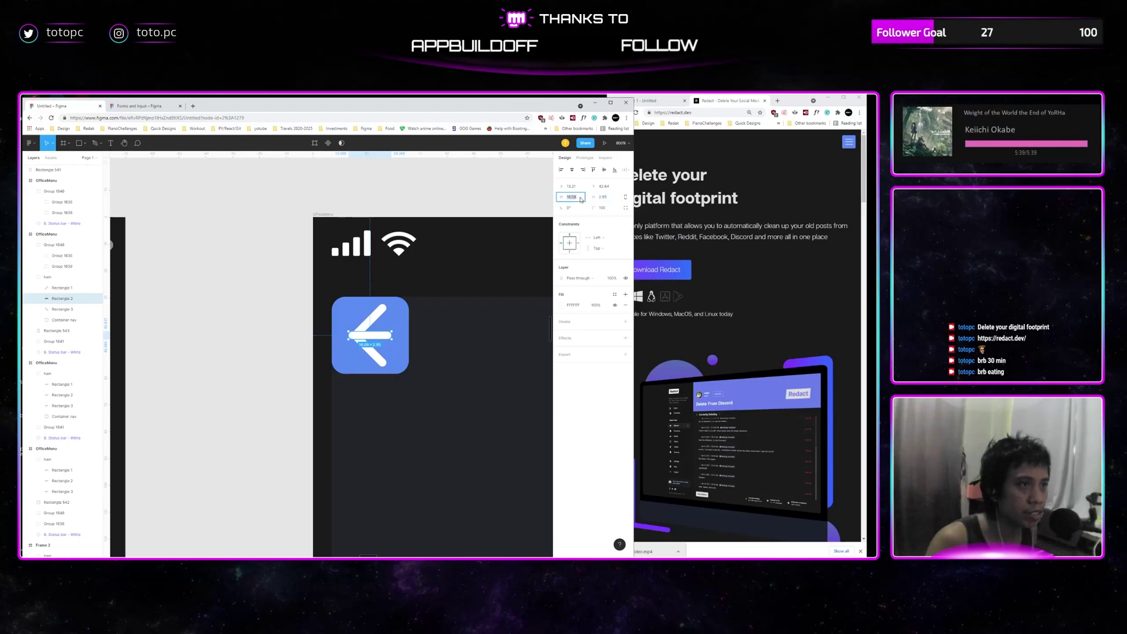
pyautogui.press('Return')
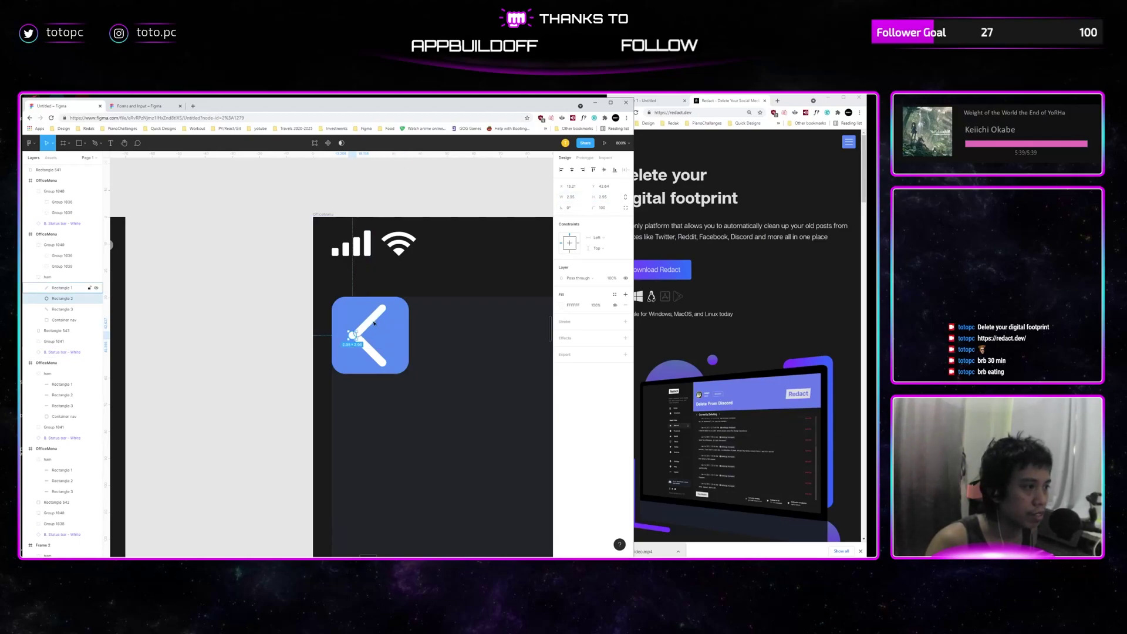
# Align all three bars on their horizontal and vertical centres to form an X.
pyautogui.keyDown('shift'); pyautogui.click(374, 316); pyautogui.keyUp('shift')
pyautogui.keyDown('shift'); pyautogui.click(369, 356); pyautogui.keyUp('shift')
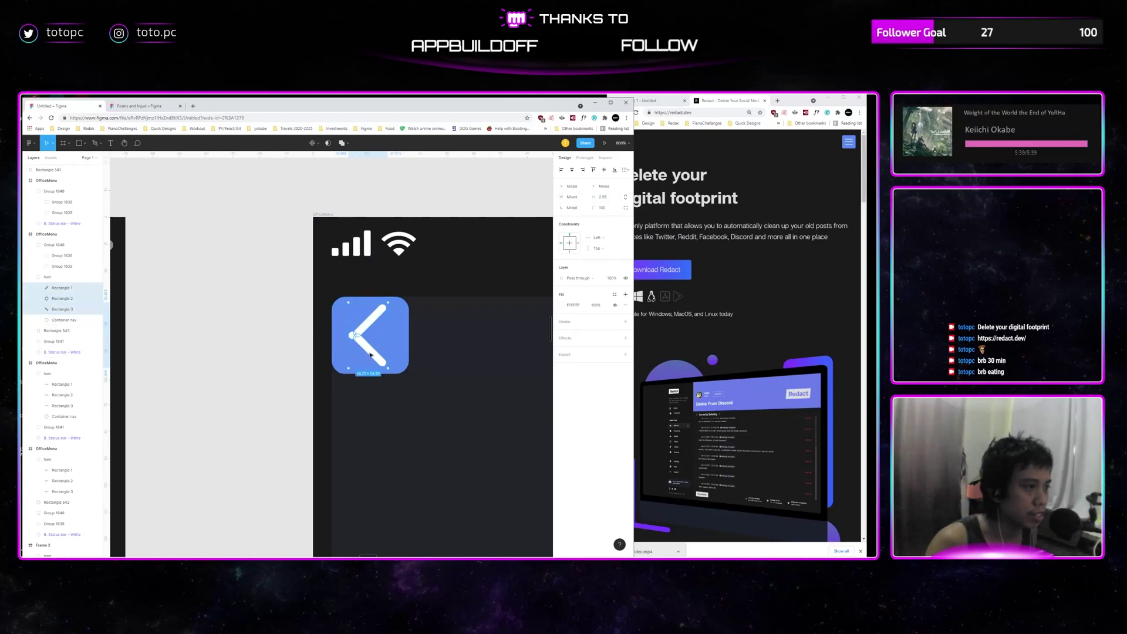
pyautogui.click(572, 171)
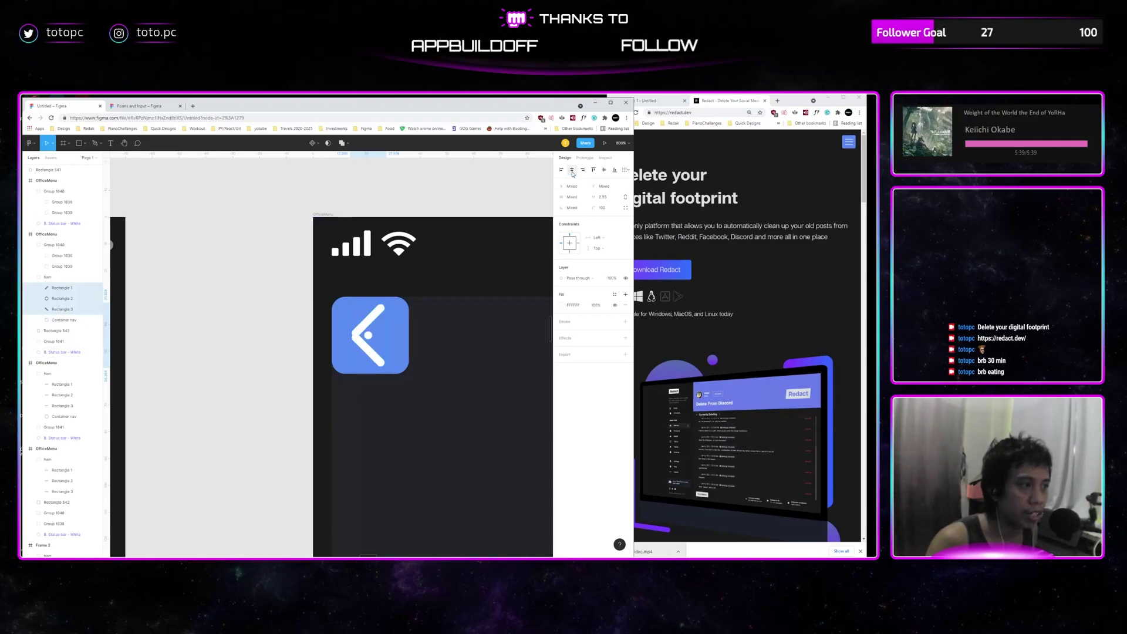
pyautogui.click(604, 171)
pyautogui.scroll(-3, 297, 322)
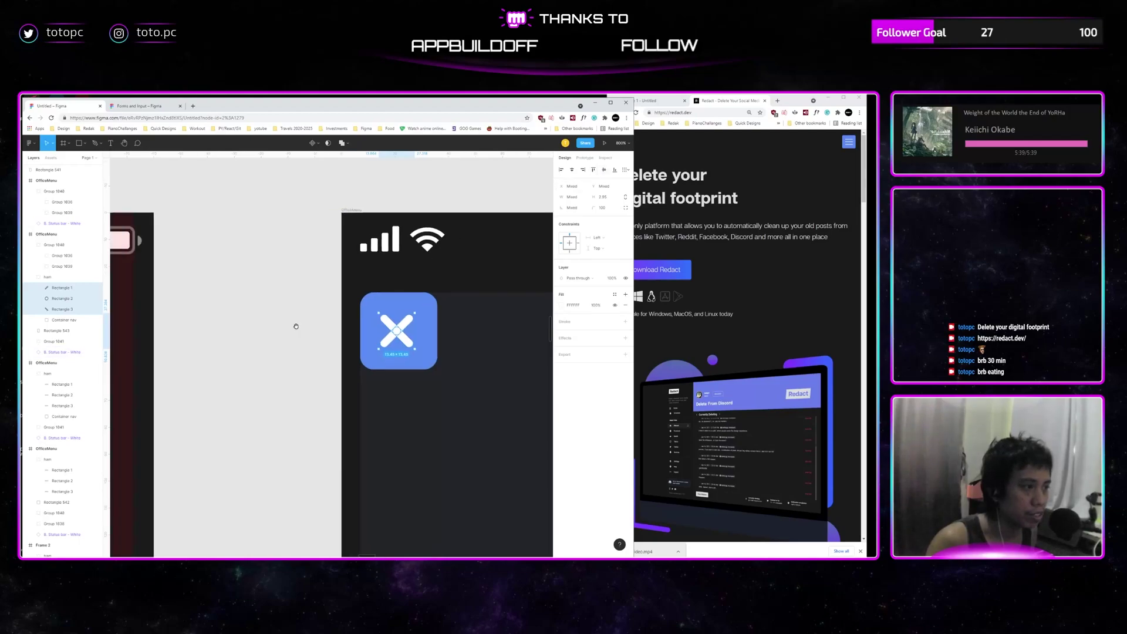
# Centre the X bars on the icon's Container nav square.
pyautogui.keyDown('shift'); pyautogui.click(378, 351); pyautogui.keyUp('shift')
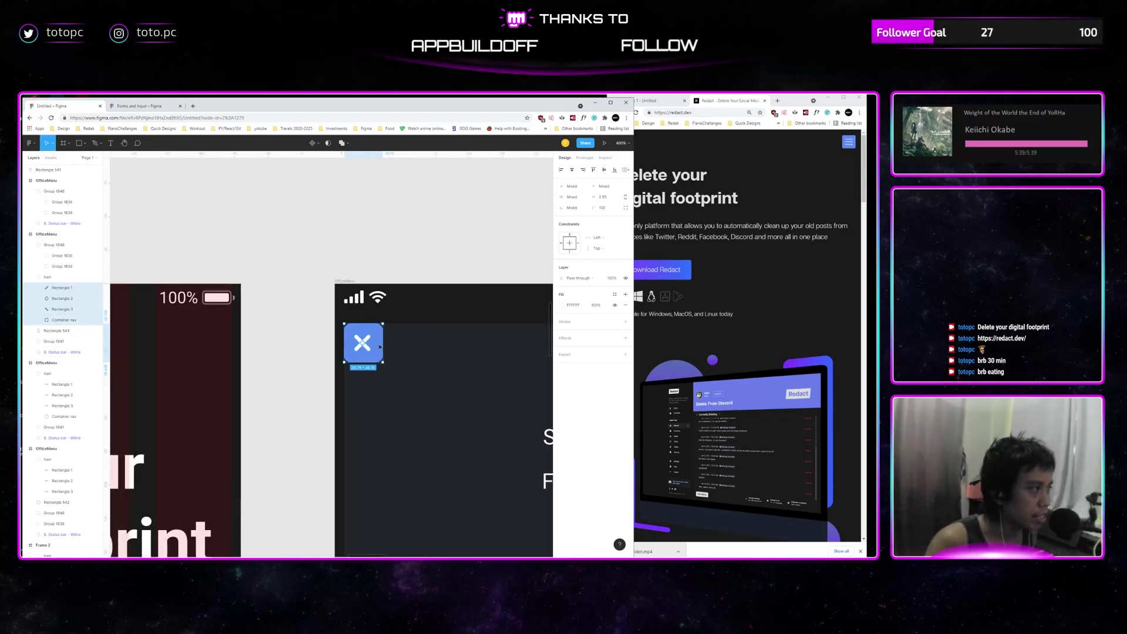
pyautogui.click(594, 171)
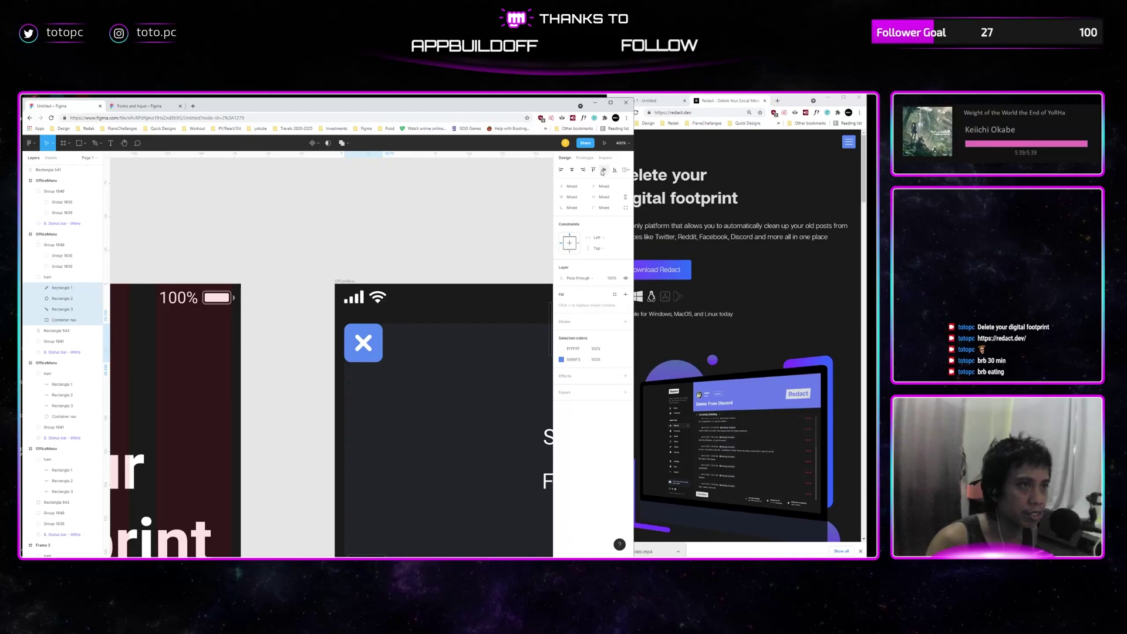
pyautogui.scroll(-5, 491, 310)
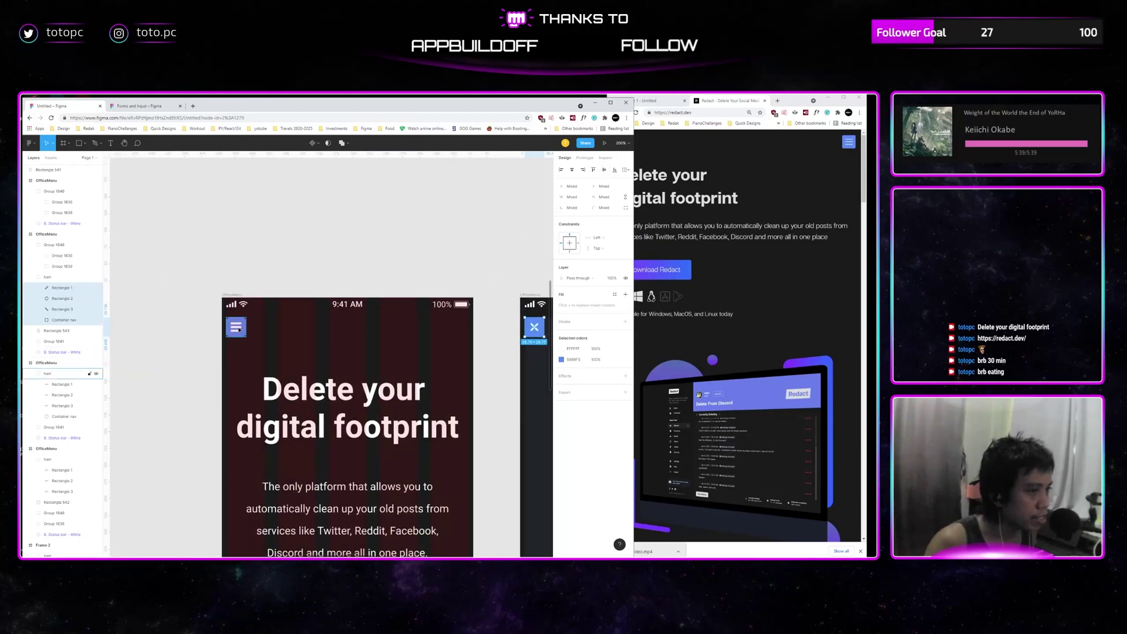
# Align the hamburger icon and the X icon of the two phone frames on their vertical centres.
pyautogui.click(515, 302)
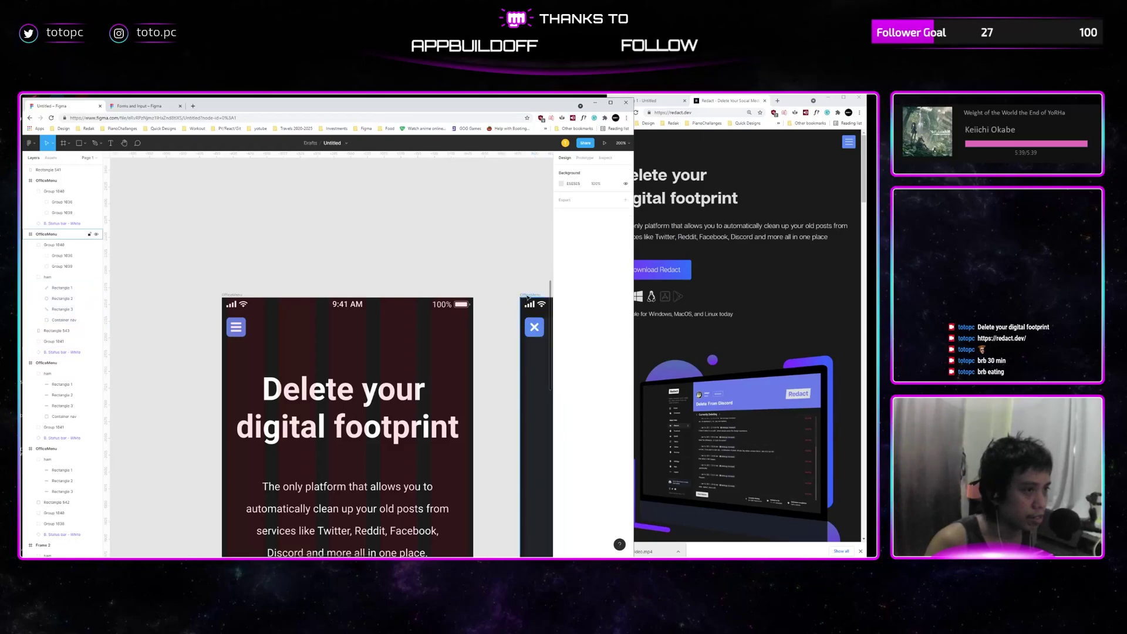
pyautogui.click(523, 294)
pyautogui.keyDown('shift'); pyautogui.click(361, 293); pyautogui.keyUp('shift')
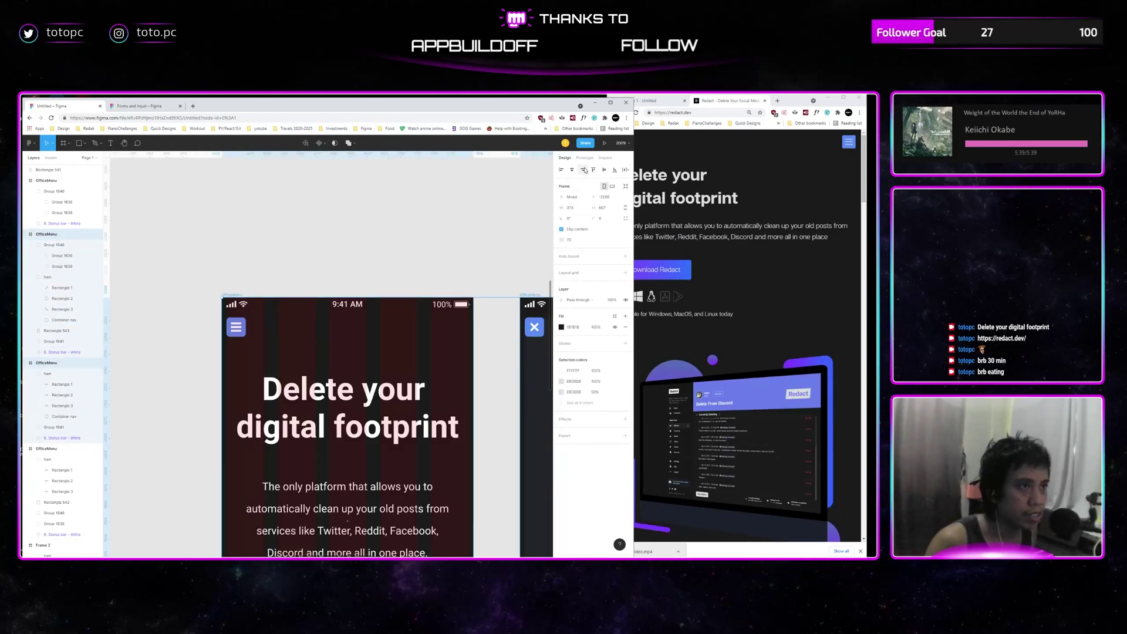
pyautogui.click(533, 327)
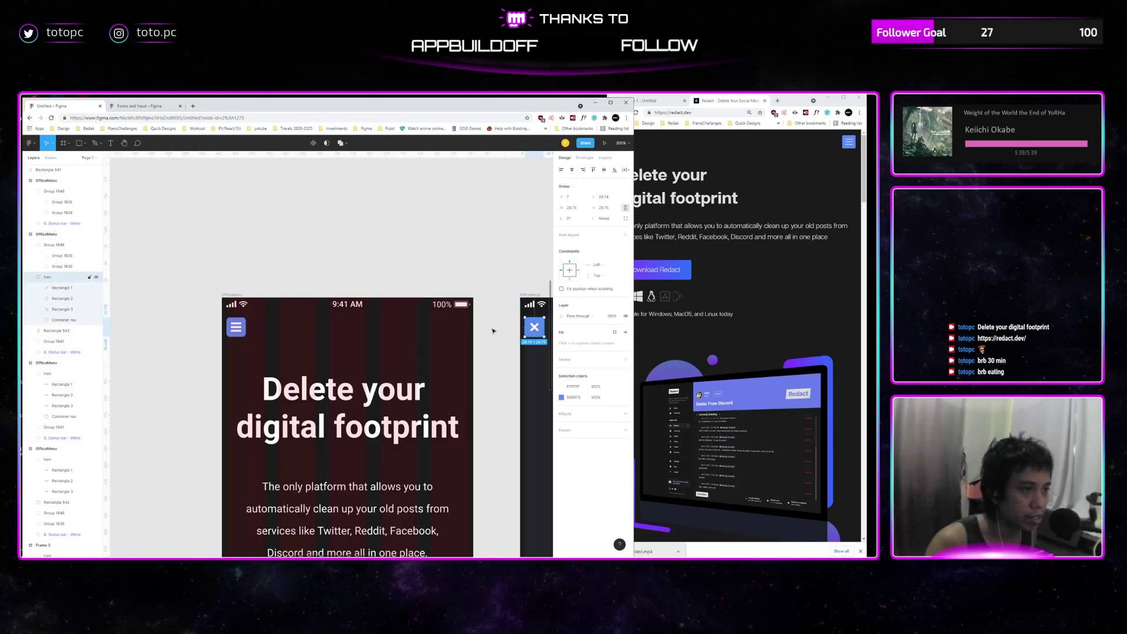
pyautogui.keyDown('shift'); pyautogui.click(234, 327); pyautogui.keyUp('shift')
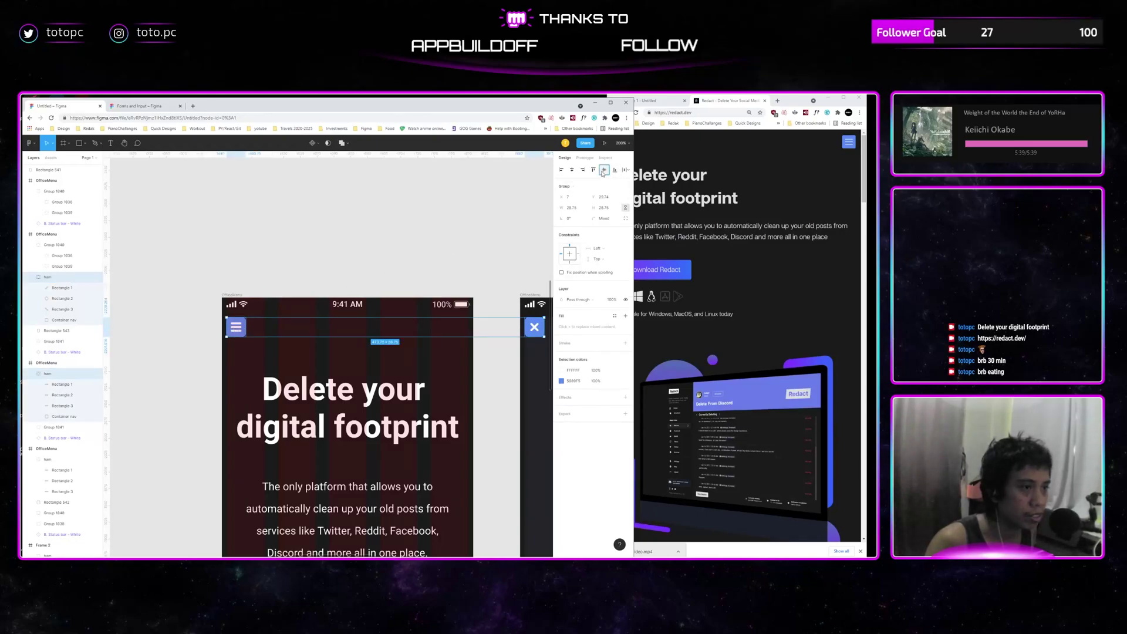
pyautogui.click(478, 237)
pyautogui.moveTo(478, 239); pyautogui.dragTo(221, 243)
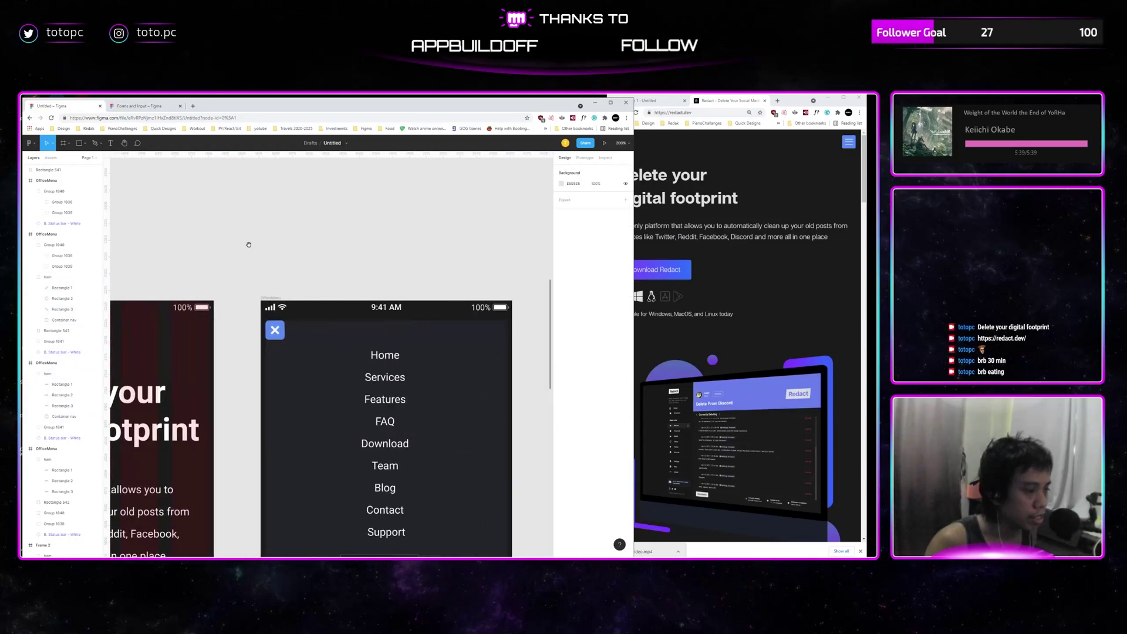
pyautogui.moveTo(300, 246); pyautogui.dragTo(329, 242)
# Examine the ham icon groups in both phone frames and compare their layers and placement.
pyautogui.click(65, 278)
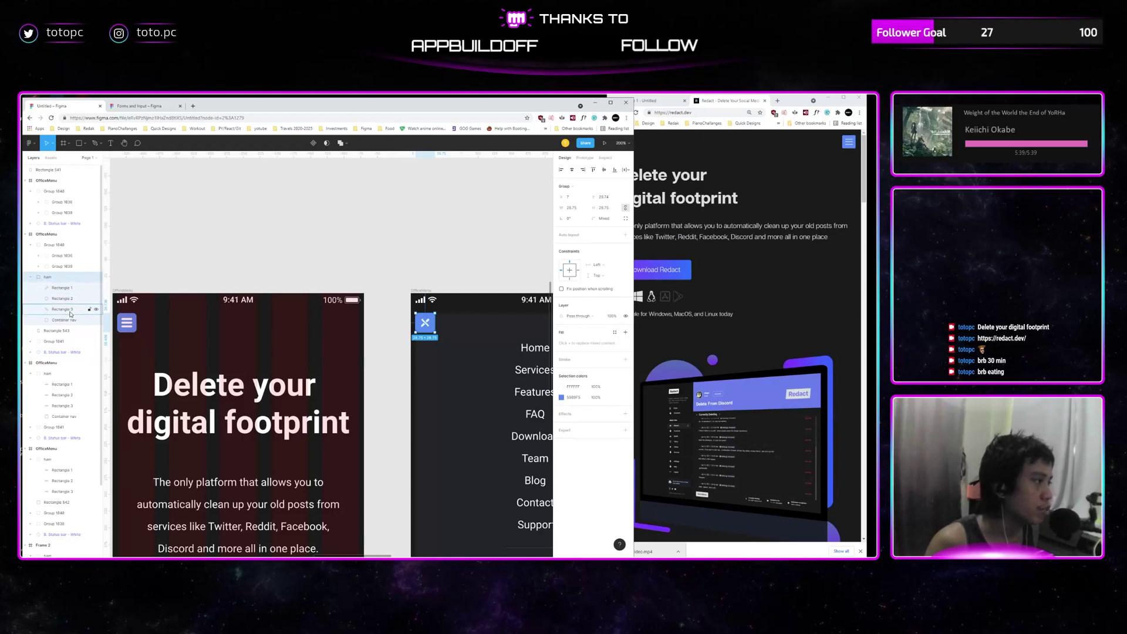
pyautogui.hscroll(-3, 308, 264)
pyautogui.click(65, 376)
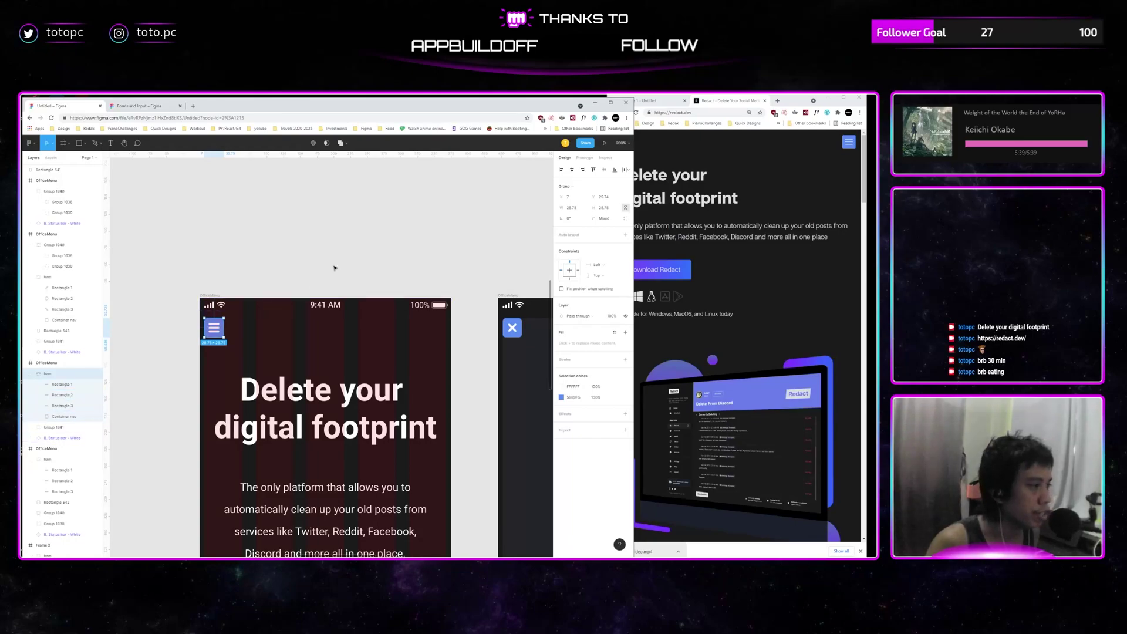
pyautogui.click(363, 249)
pyautogui.hscroll(5, 363, 249)
pyautogui.scroll(-2, 359, 209)
pyautogui.scroll(-4, 359, 206)
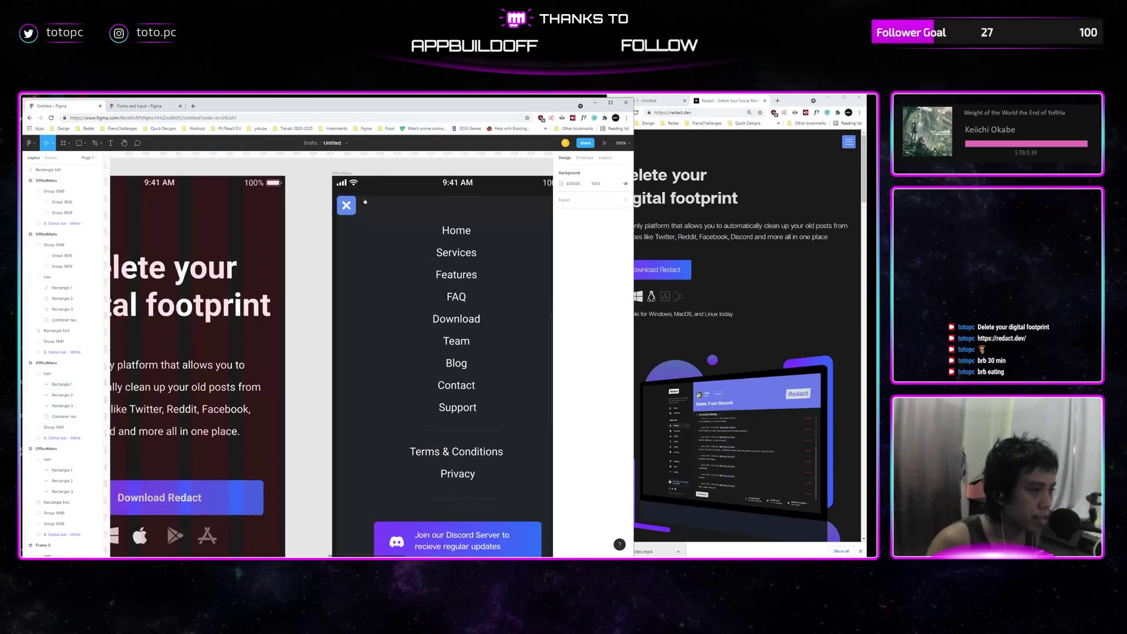
pyautogui.hscroll(-2, 380, 304)
pyautogui.scroll(-1, 379, 304)
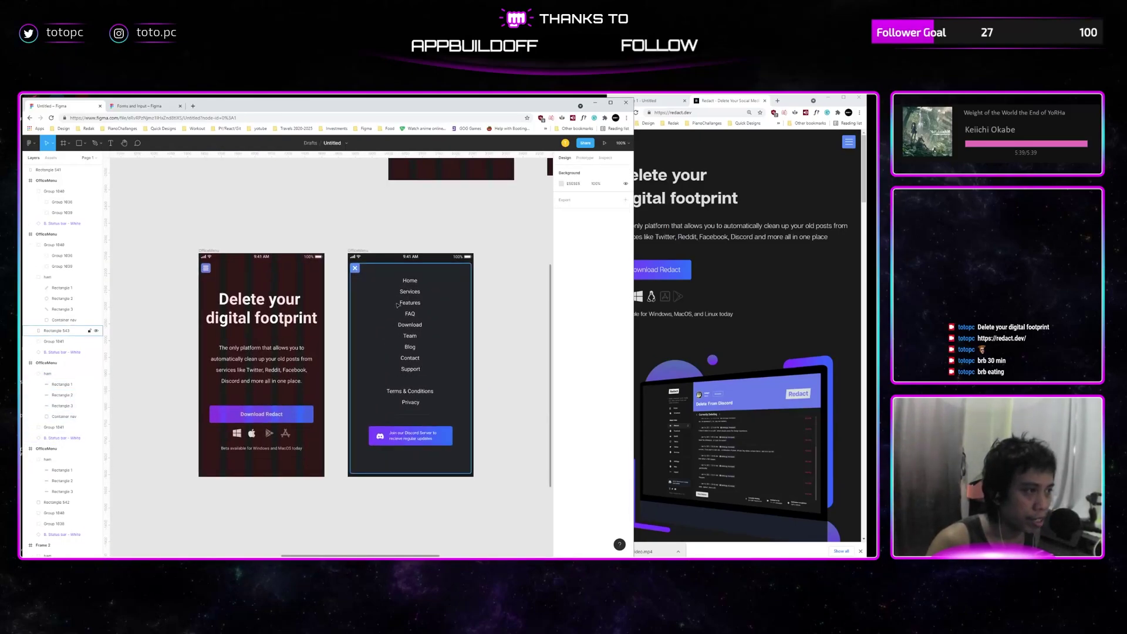
# Group the menu links and Discord button with the dark background rectangle in the menu frame.
pyautogui.click(412, 303)
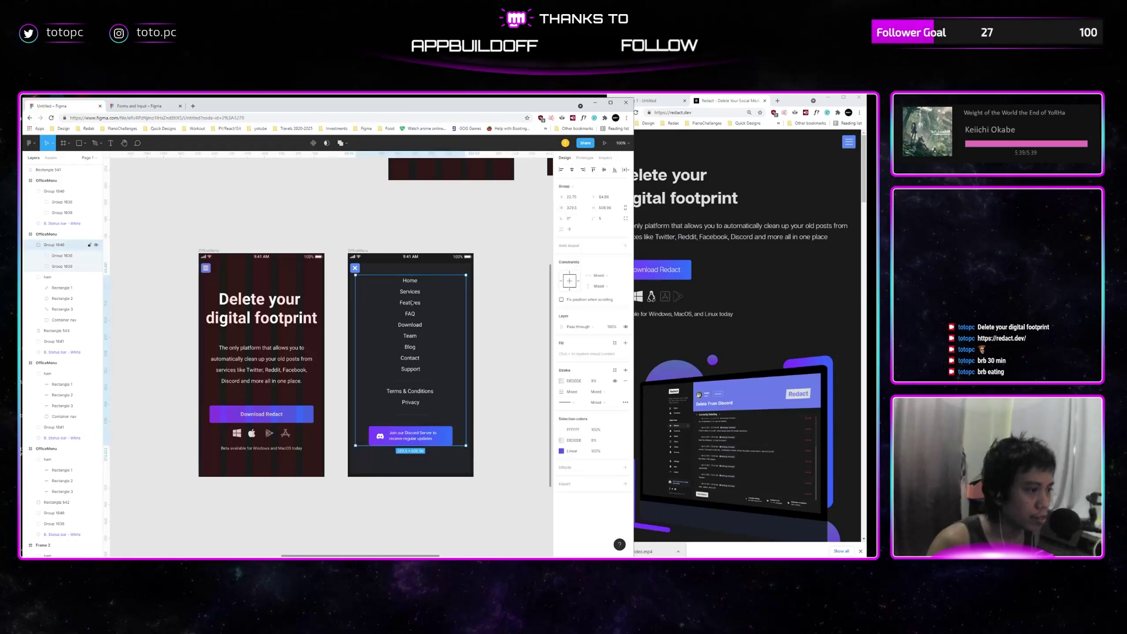
pyautogui.keyDown('shift'); pyautogui.click(445, 269); pyautogui.keyUp('shift')
pyautogui.moveTo(406, 268); pyautogui.dragTo(399, 292)
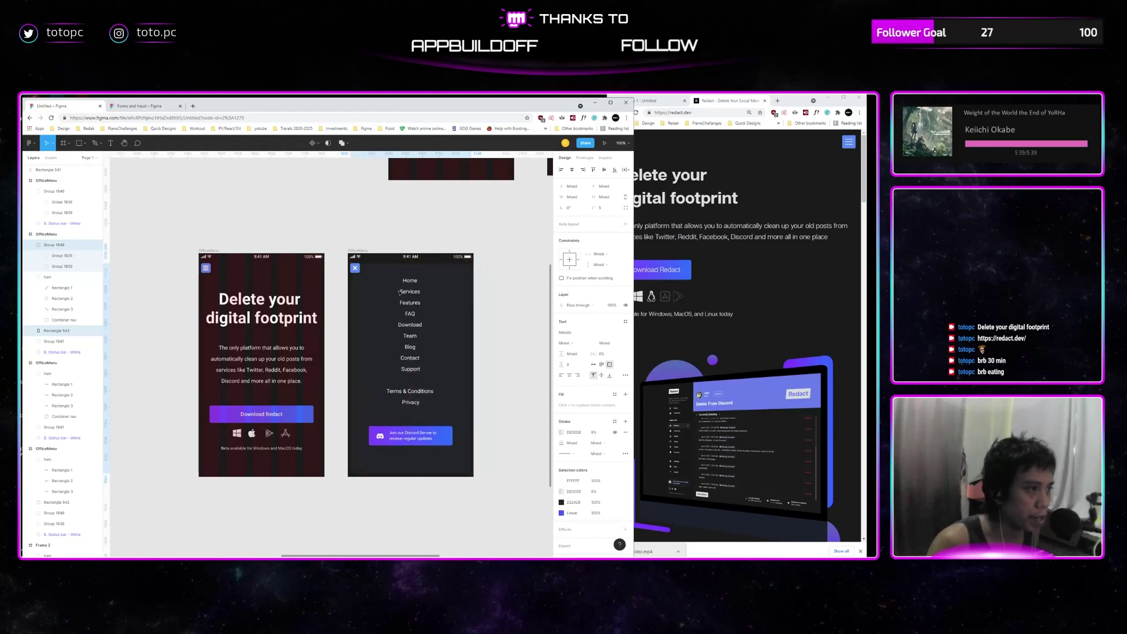
pyautogui.click(521, 254)
pyautogui.click(400, 312)
pyautogui.click(410, 291)
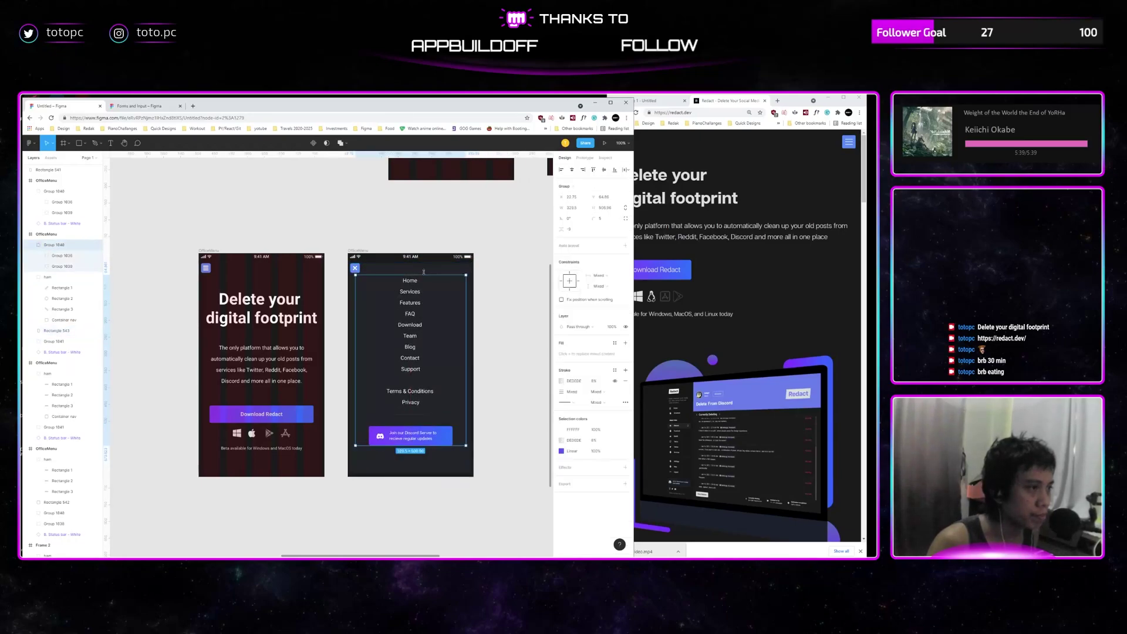
pyautogui.keyDown('shift'); pyautogui.click(426, 274); pyautogui.keyUp('shift')
pyautogui.hotkey('ctrl', 'g')
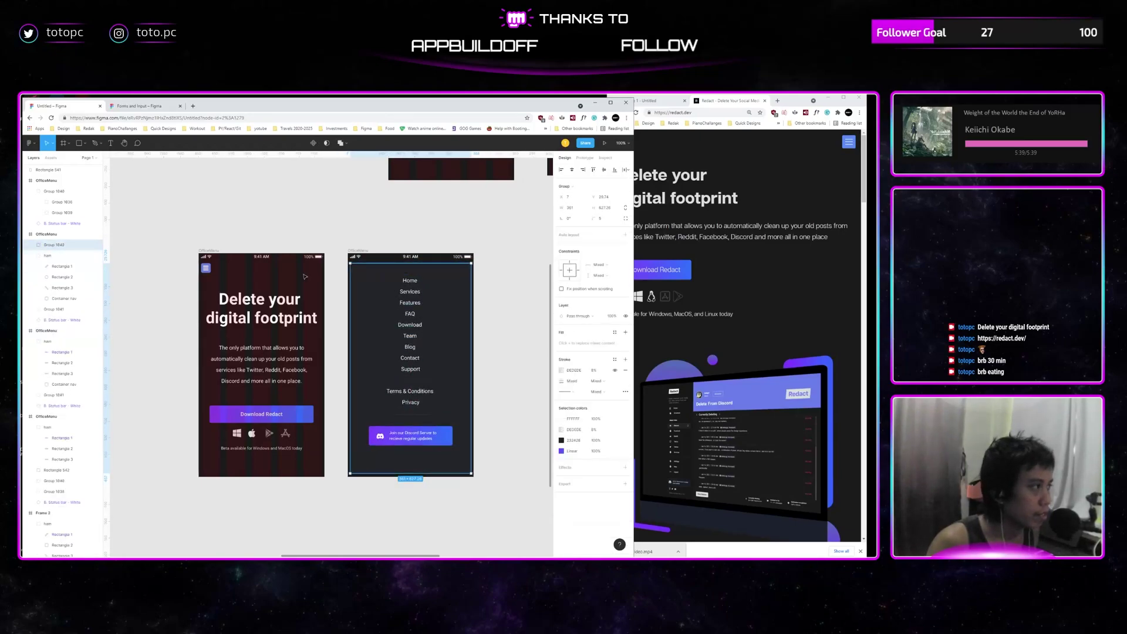
# Rename the new menu group as navigation pop and send it behind the X icon.
pyautogui.doubleClick(53, 245)
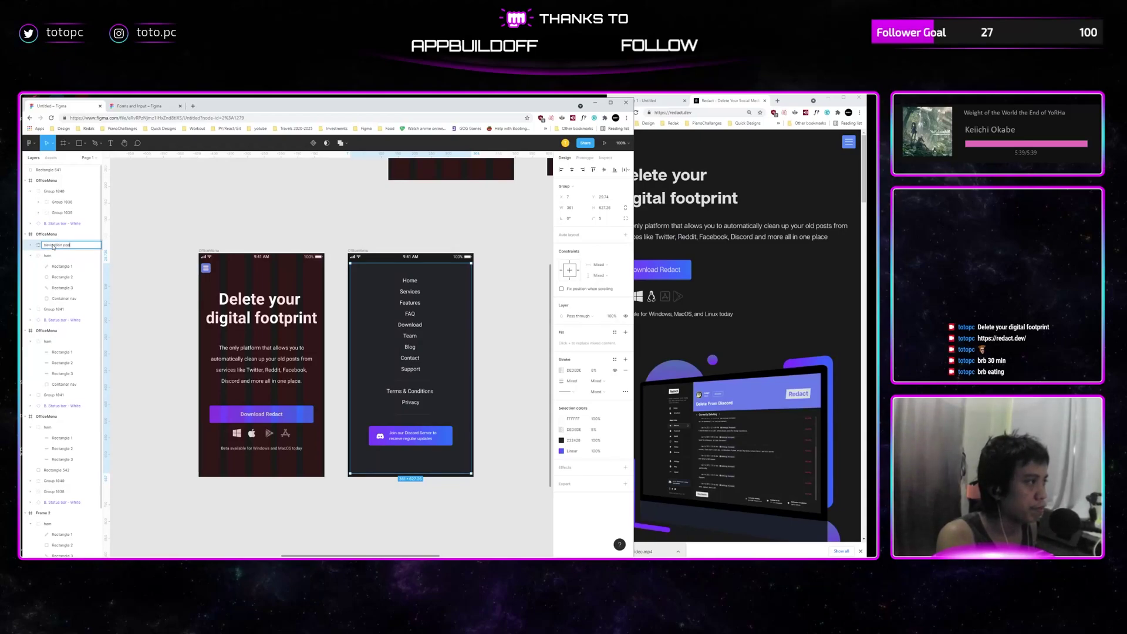
pyautogui.press('Return')
pyautogui.hotkey('ctrl', '[')
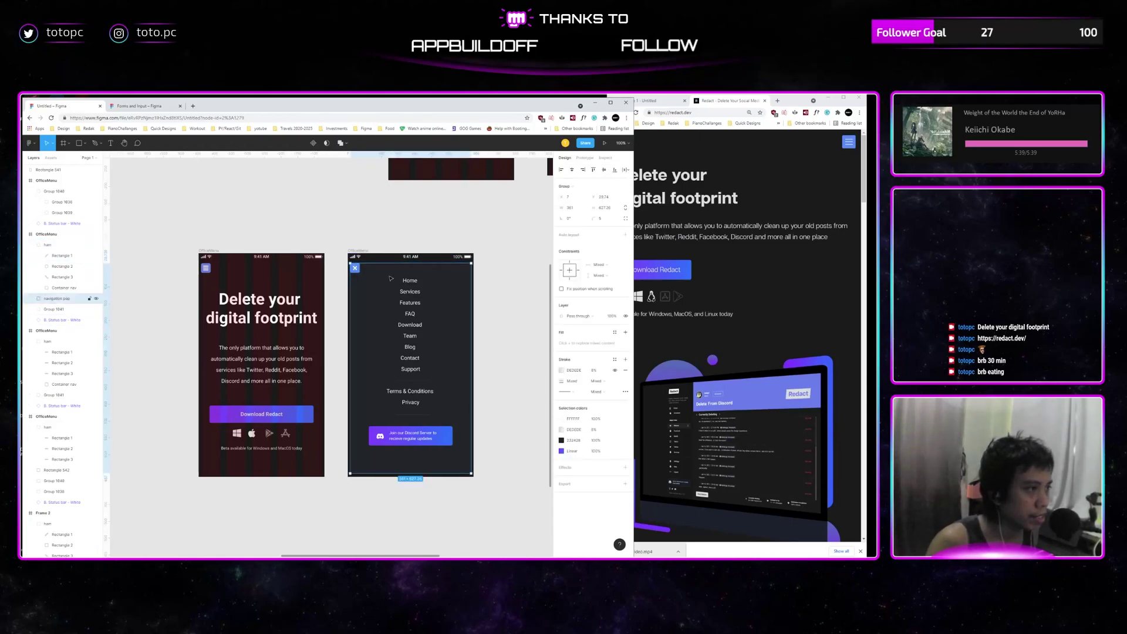
# Paste a copy of the navigation pop group into the "Delete your digital footprint" frame and send it behind the hamburger icon.
pyautogui.hscroll(-3, 451, 221)
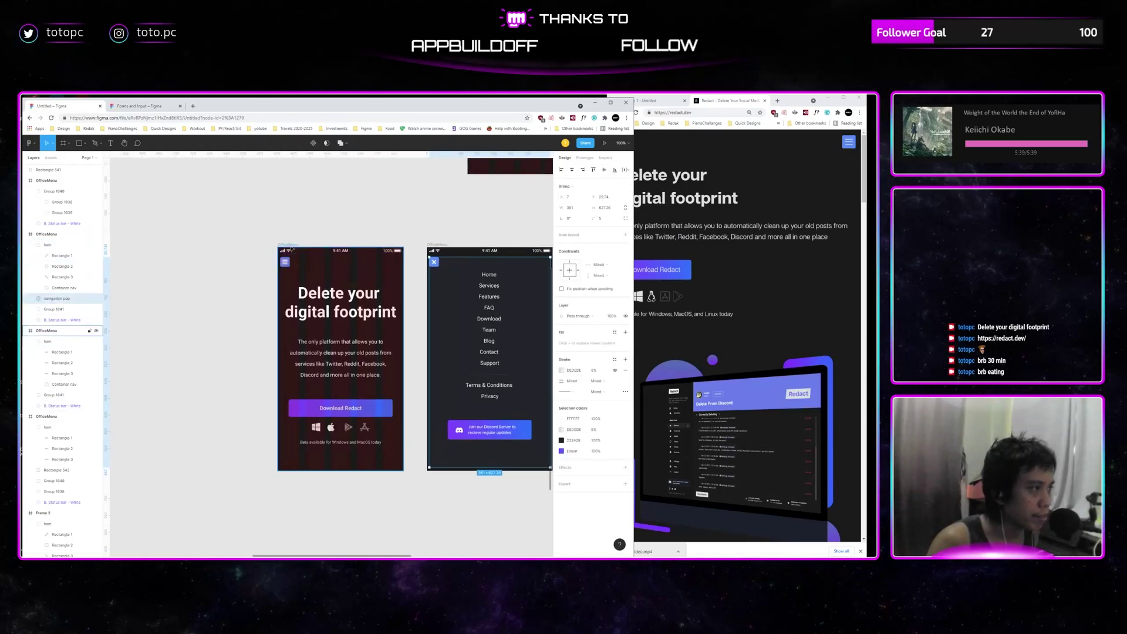
pyautogui.click(311, 278)
pyautogui.hotkey('ctrl', 'v')
pyautogui.scroll(2, 435, 294)
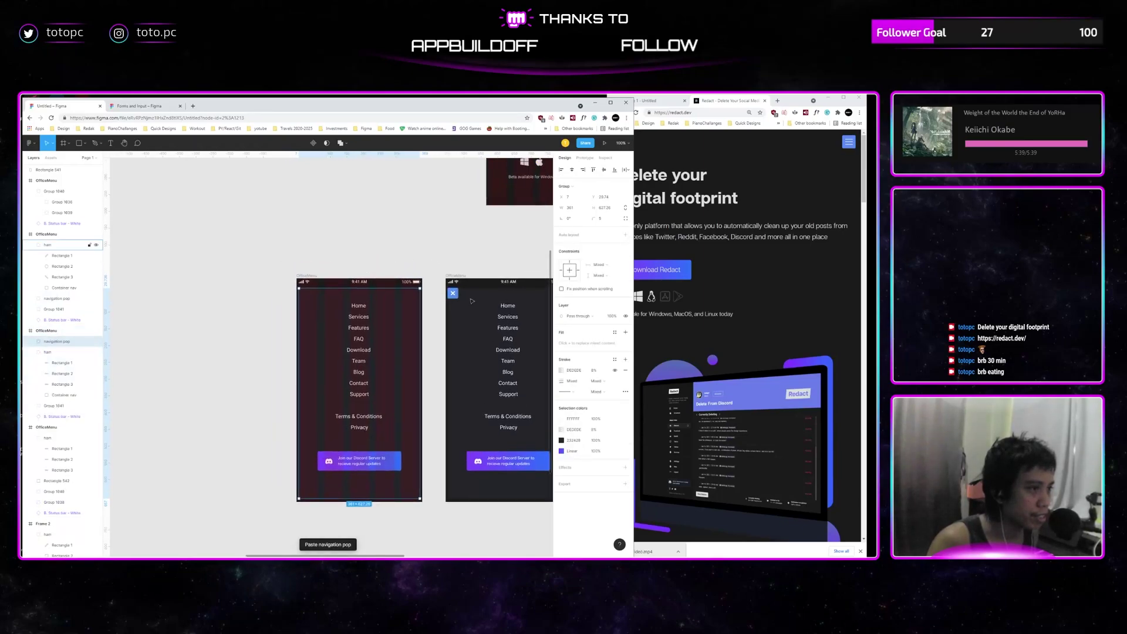
pyautogui.hotkey('ctrl', '[')
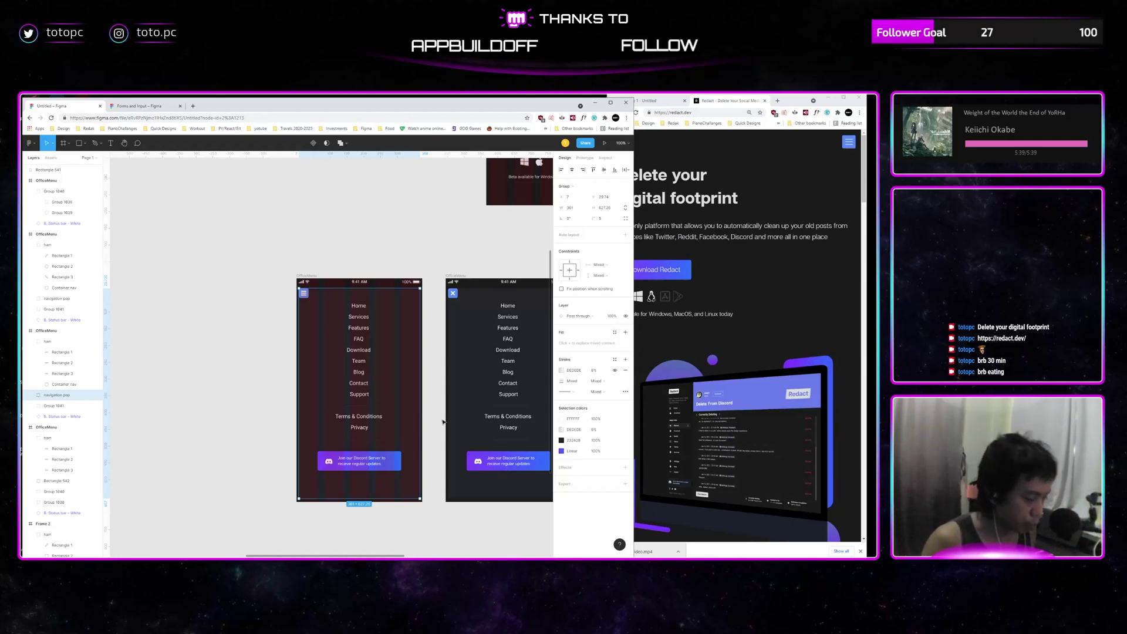
pyautogui.moveTo(419, 498); pyautogui.dragTo(450, 404)
pyautogui.hotkey('ctrl', 'z')
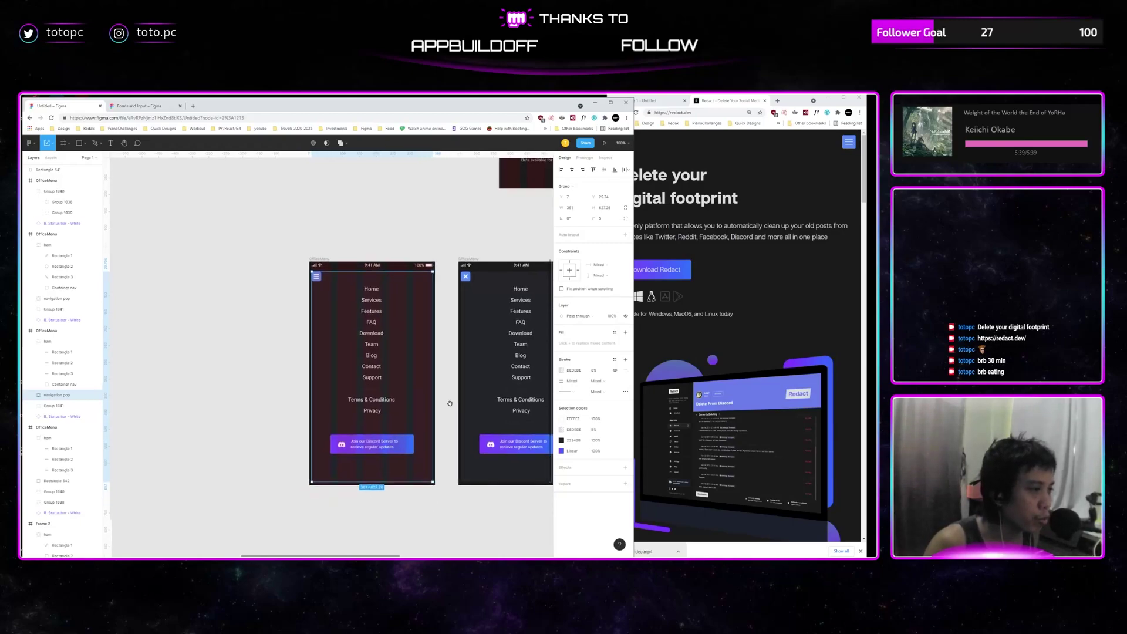
pyautogui.click(53, 144)
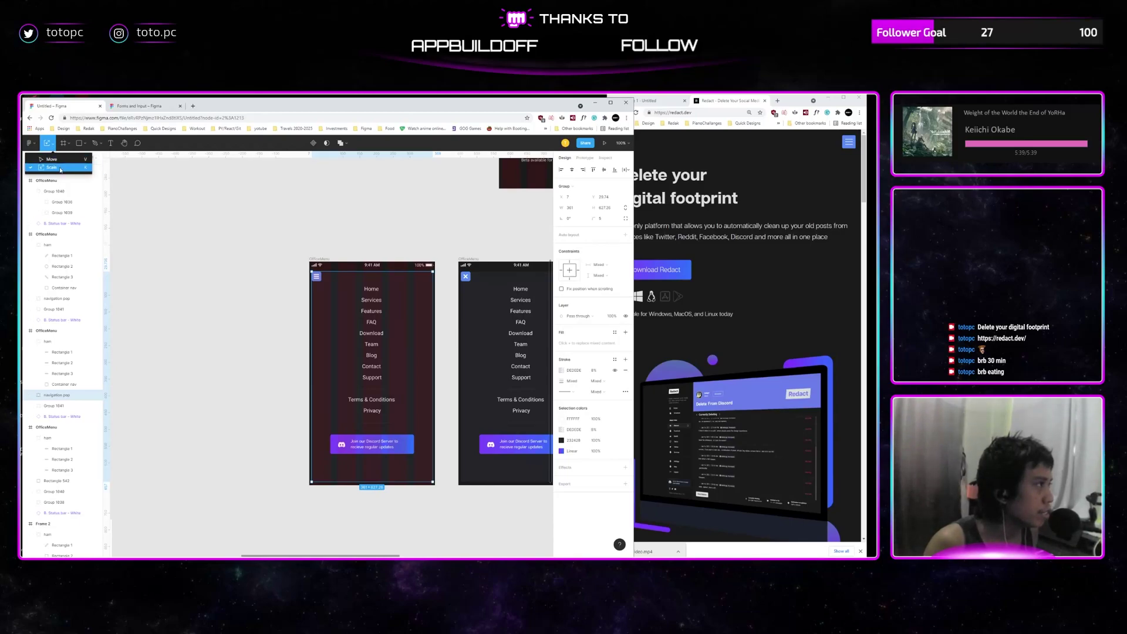
pyautogui.click(59, 168)
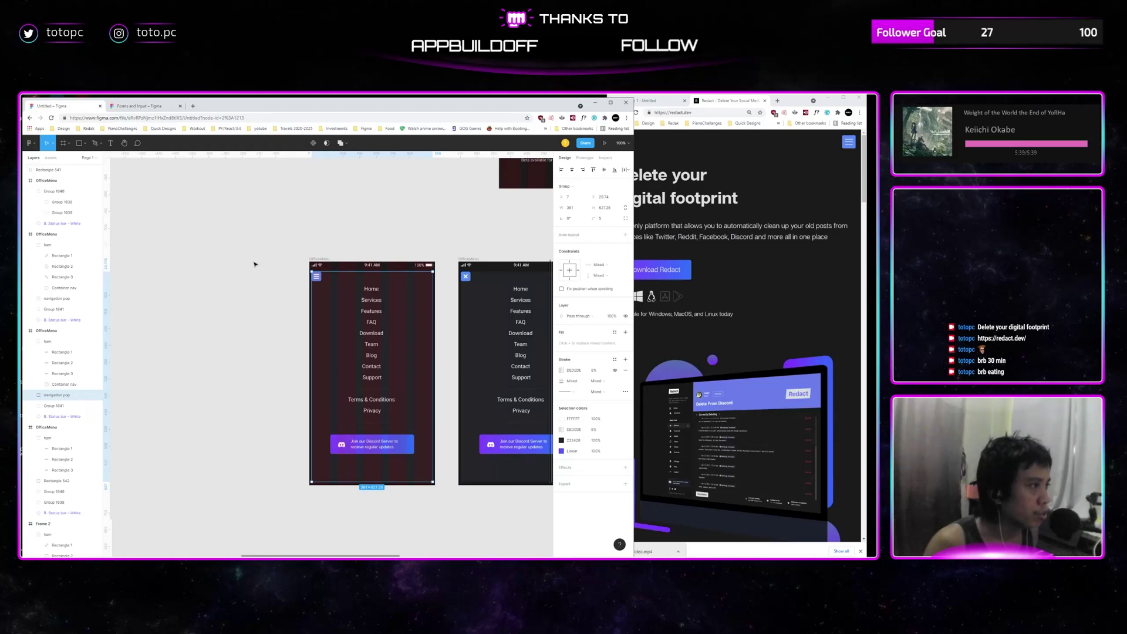
pyautogui.press('v')
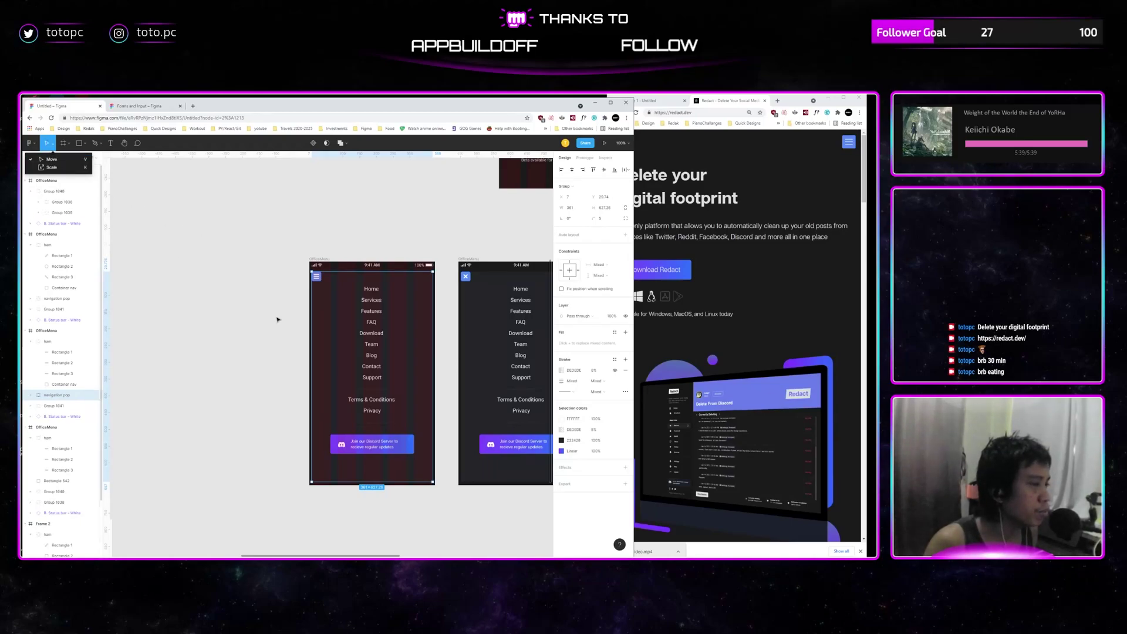
pyautogui.moveTo(433, 482); pyautogui.dragTo(383, 366)
pyautogui.hotkey('ctrl', 'z')
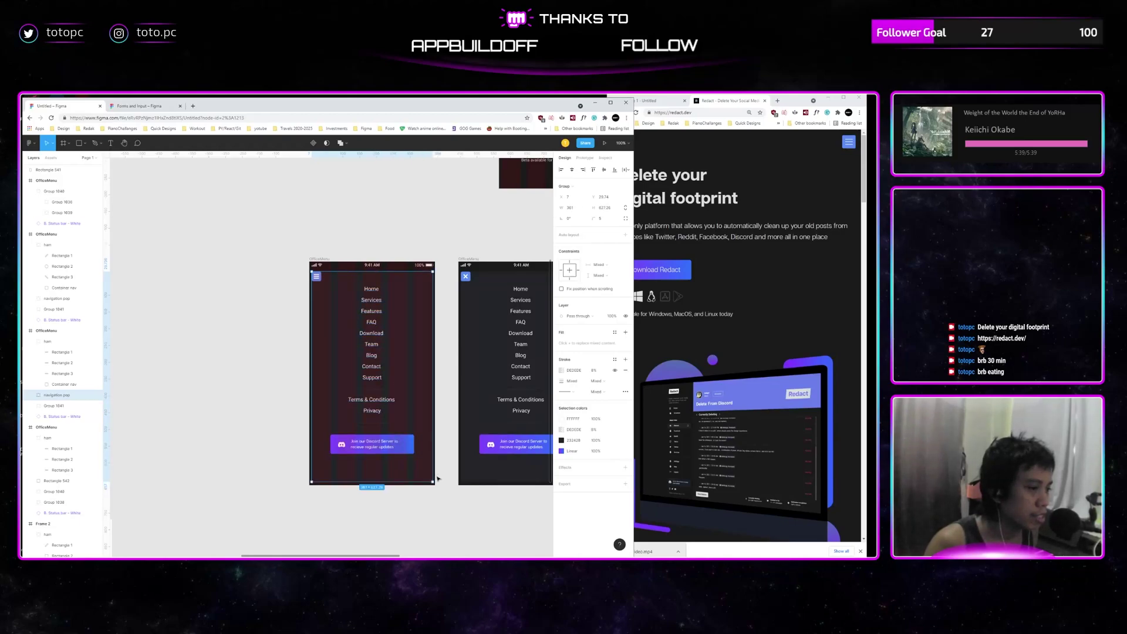
pyautogui.moveTo(432, 482); pyautogui.dragTo(420, 416)
pyautogui.hotkey('ctrl', 'z')
# Scale the pasted navigation pop group down proportionally to about 204 × 355 and set its opacity to 0%.
pyautogui.press('k')
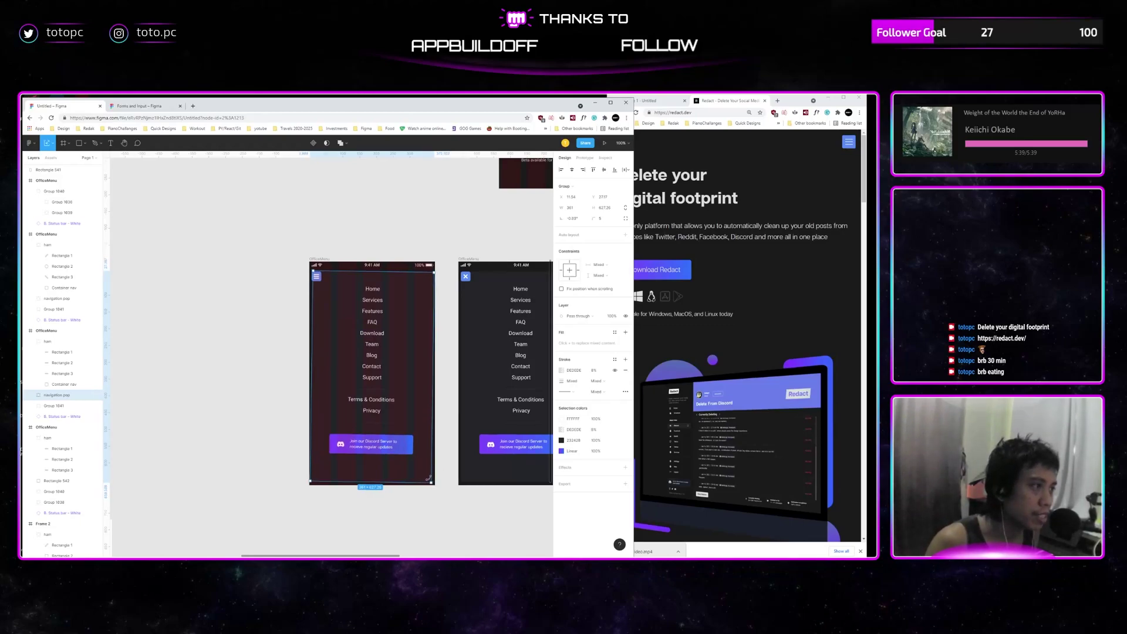
pyautogui.moveTo(433, 482); pyautogui.dragTo(379, 382)
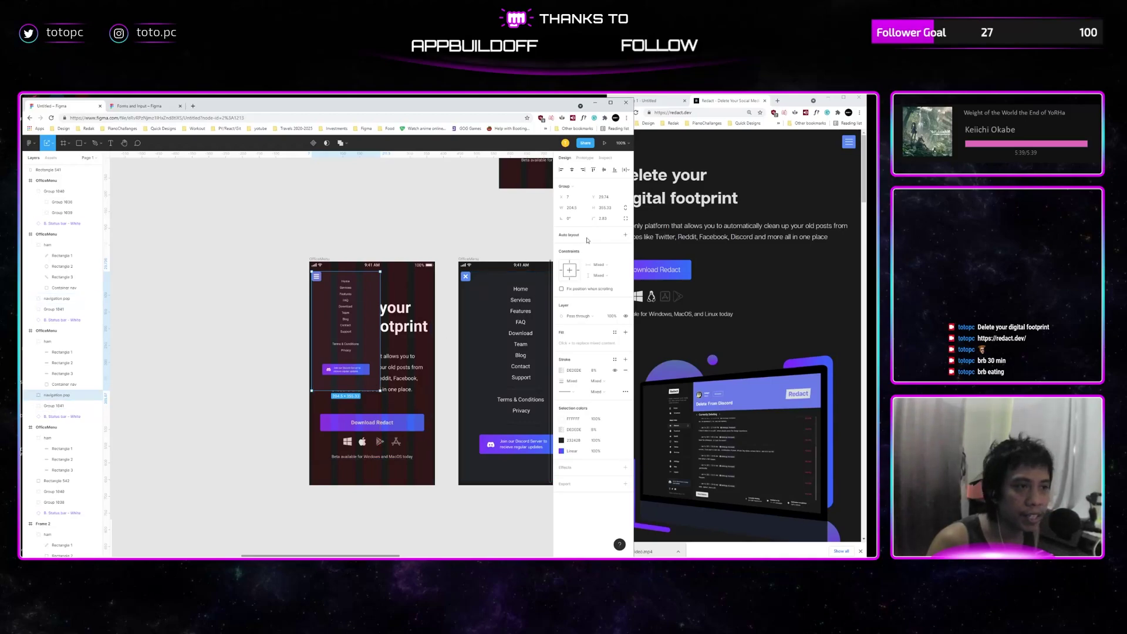
pyautogui.click(612, 316)
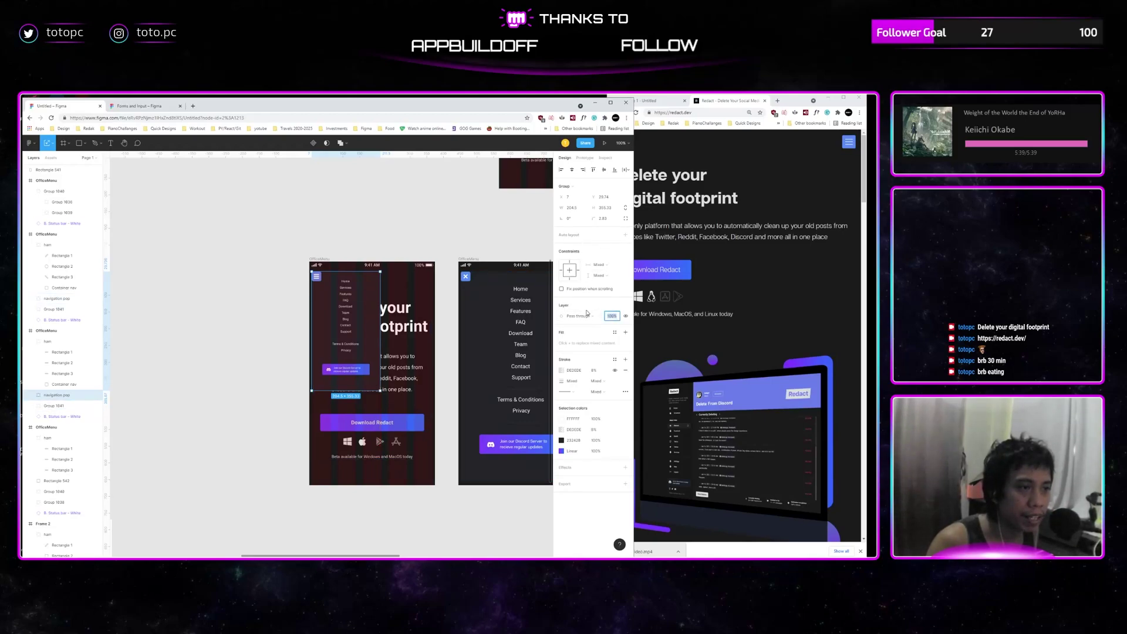
pyautogui.write('0')
pyautogui.press('Return')
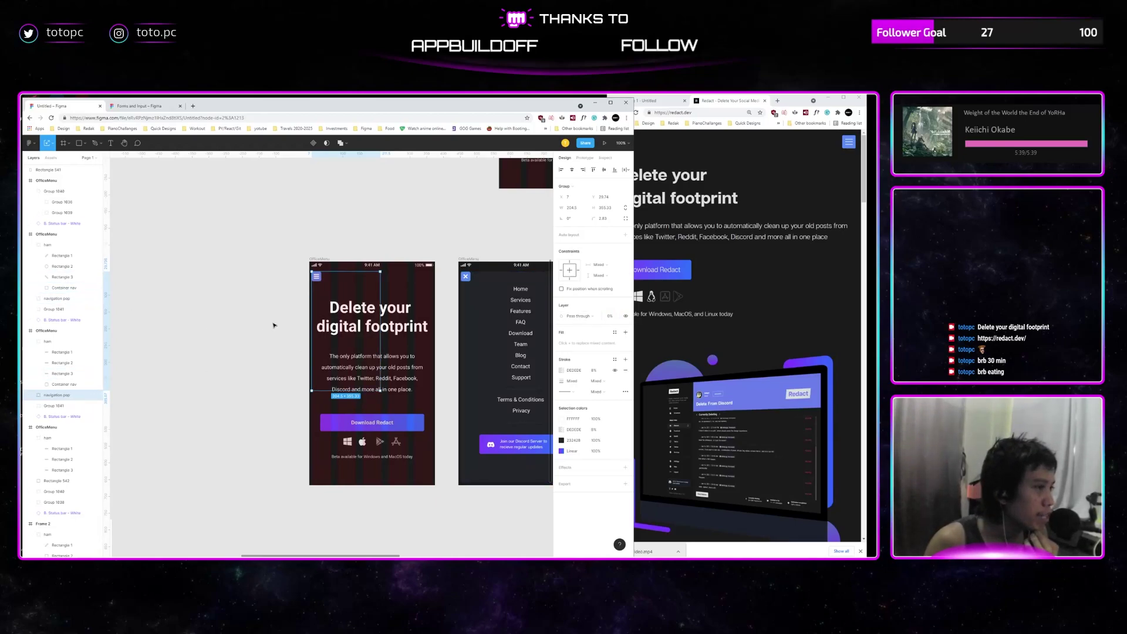
# Connect the hamburger icon in the "Delete your digital footprint" frame to the menu frame with an on-click prototype interaction.
pyautogui.hscroll(3, 447, 353)
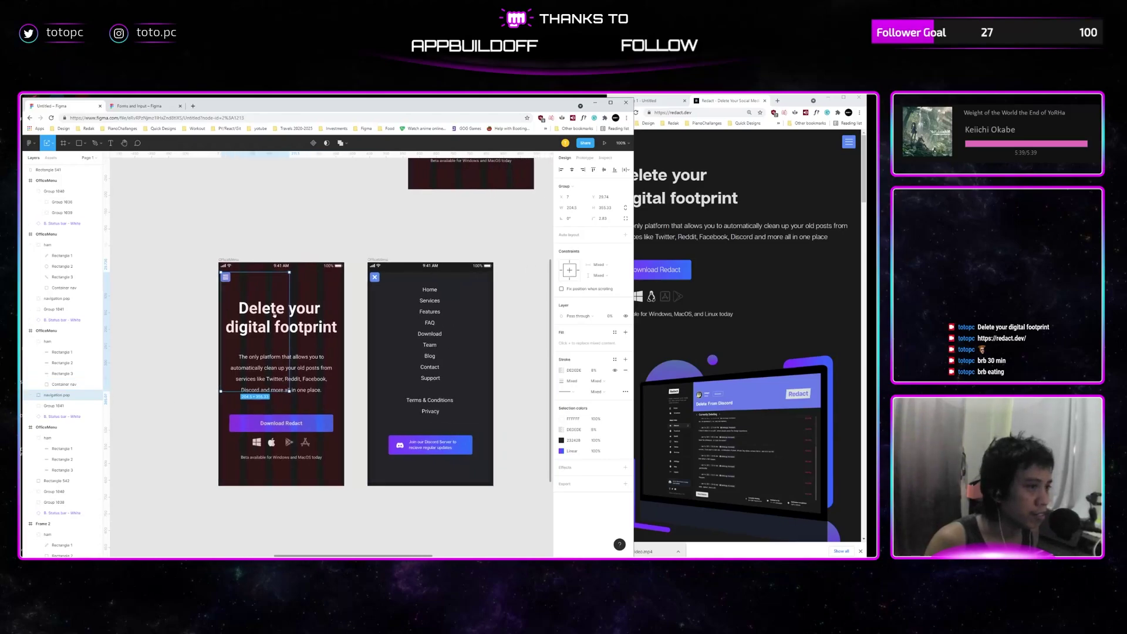
pyautogui.click(368, 230)
pyautogui.moveTo(358, 231); pyautogui.dragTo(382, 236)
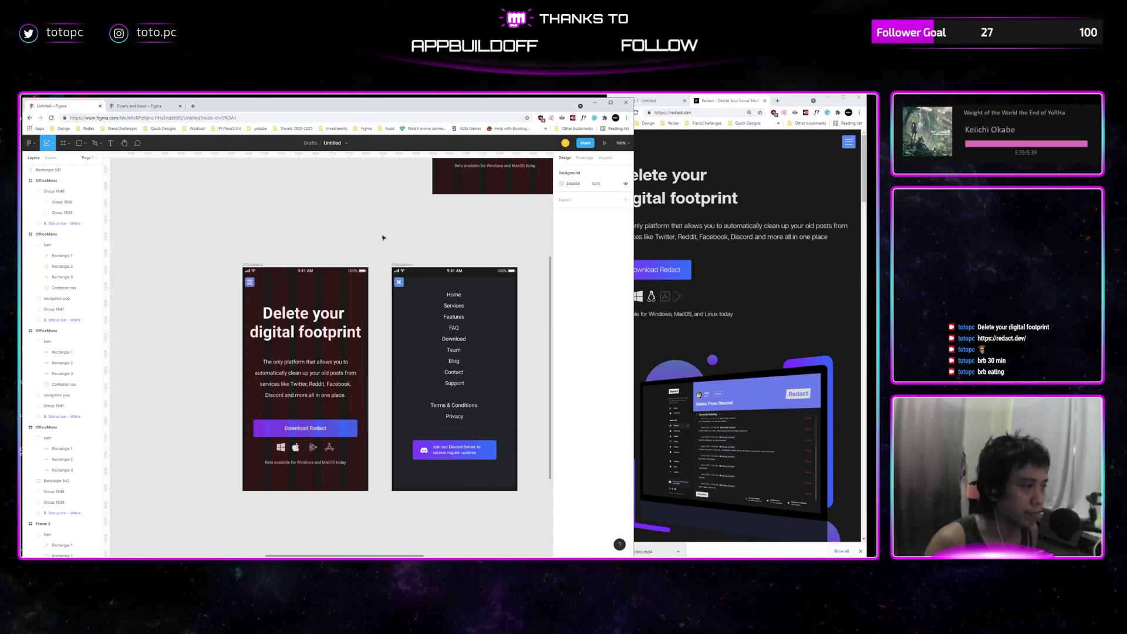
pyautogui.moveTo(358, 236); pyautogui.dragTo(349, 291)
pyautogui.press('+')
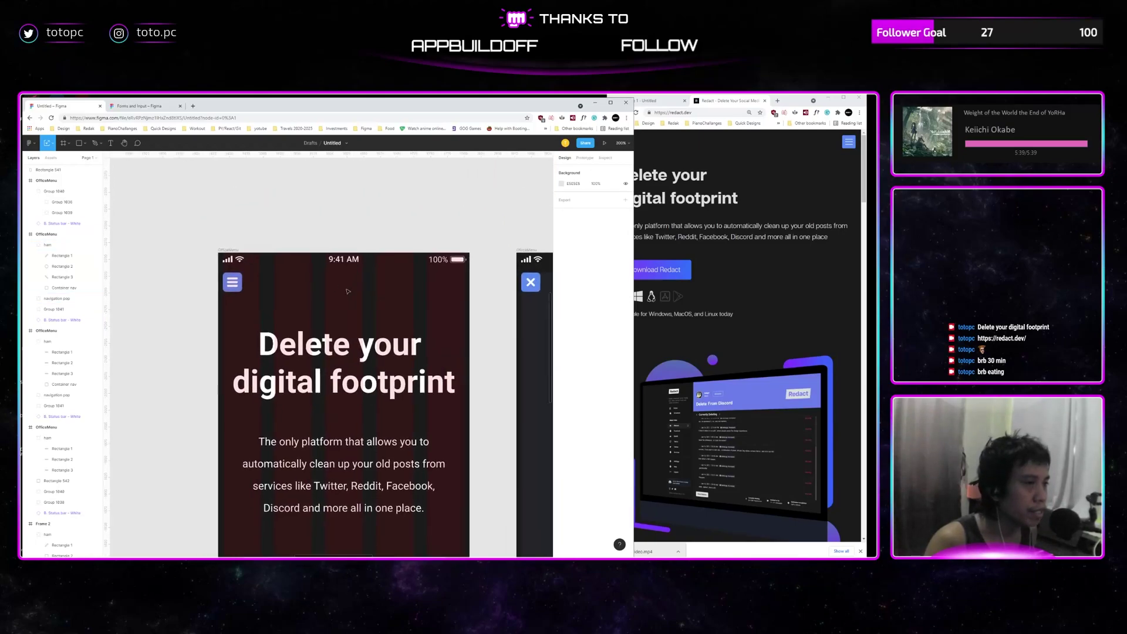
pyautogui.click(237, 283)
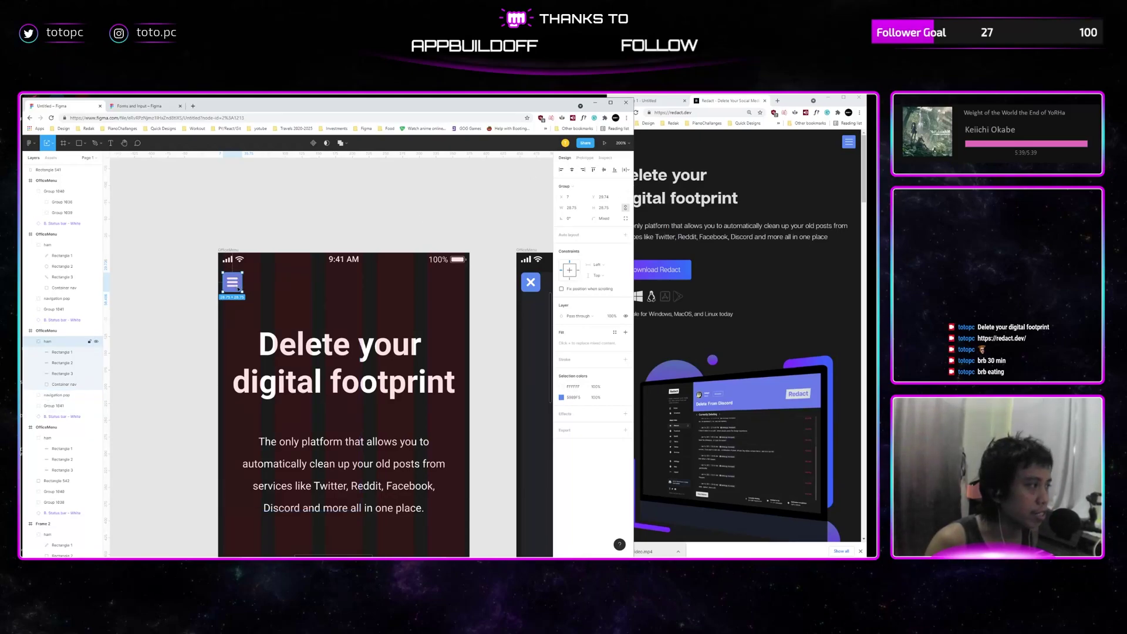
pyautogui.click(585, 159)
pyautogui.moveTo(243, 282); pyautogui.dragTo(524, 284)
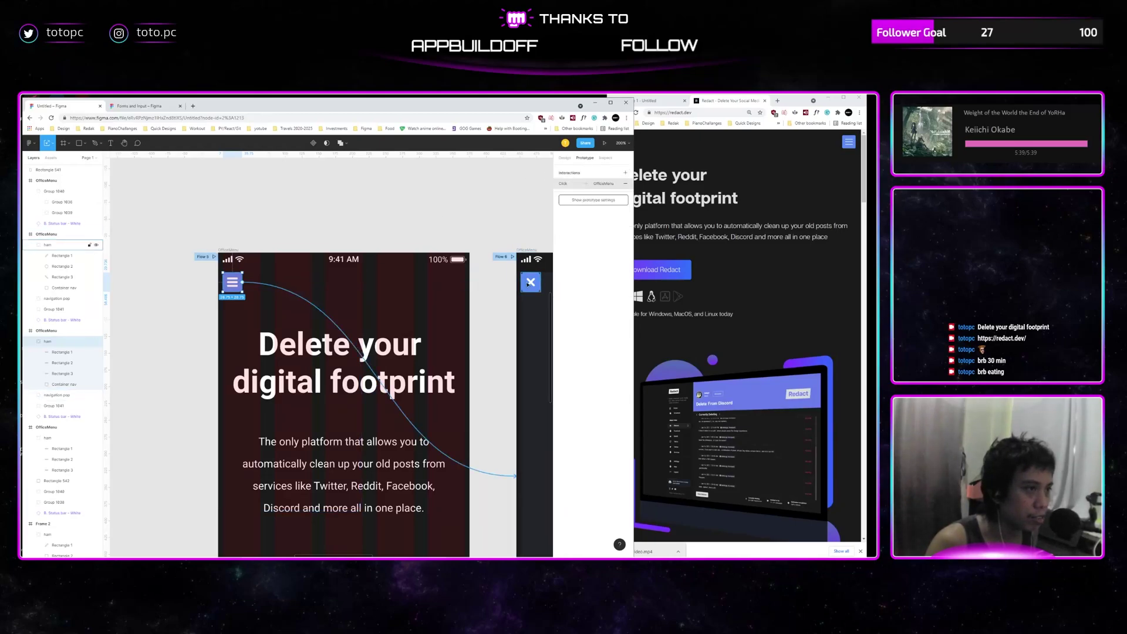
# Remove the flow starting point from the menu frame with the X icon.
pyautogui.click(552, 270)
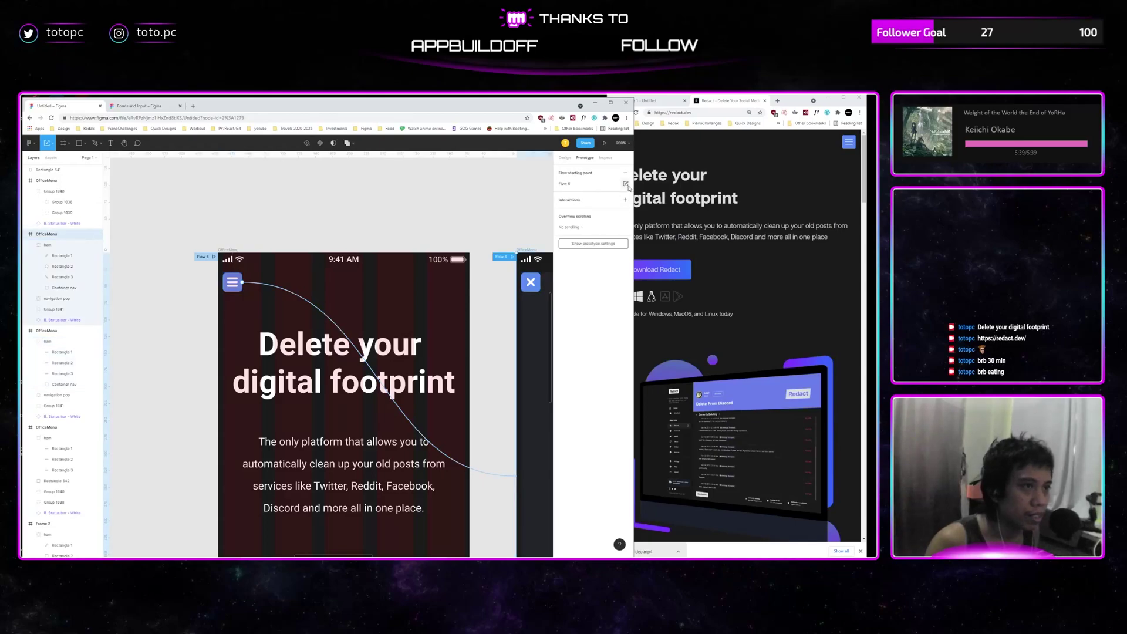
pyautogui.hscroll(2, 428, 480)
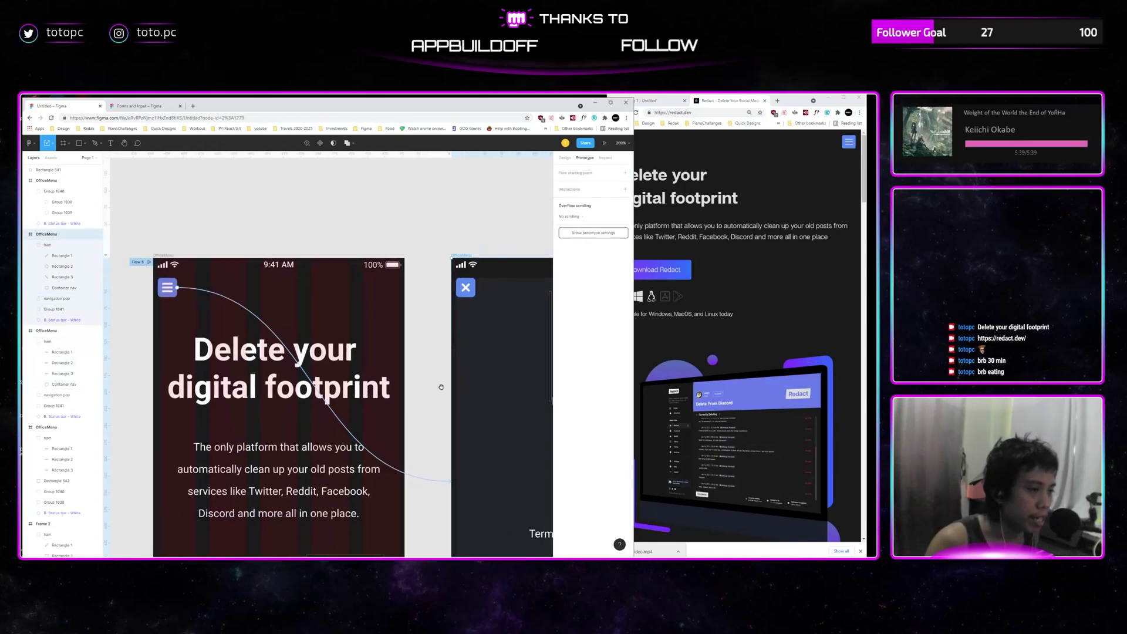
# Check the hamburger icon's Smart animate connection to the menu frame and connect the X icon back to the "Delete your digital footprint" frame on click.
pyautogui.click(427, 480)
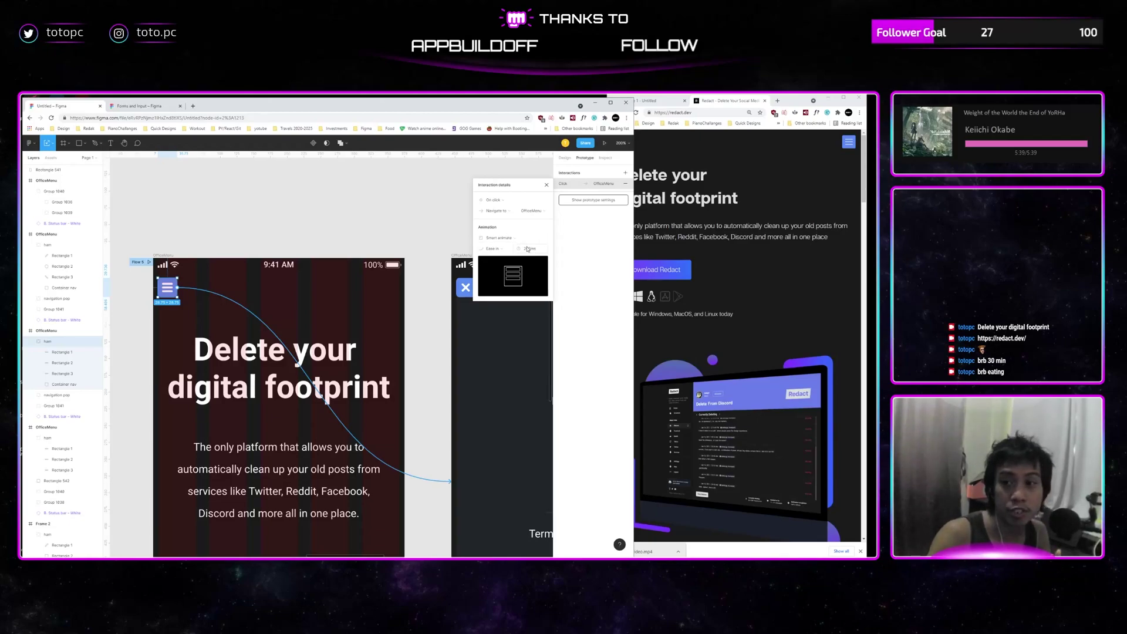
pyautogui.click(195, 319)
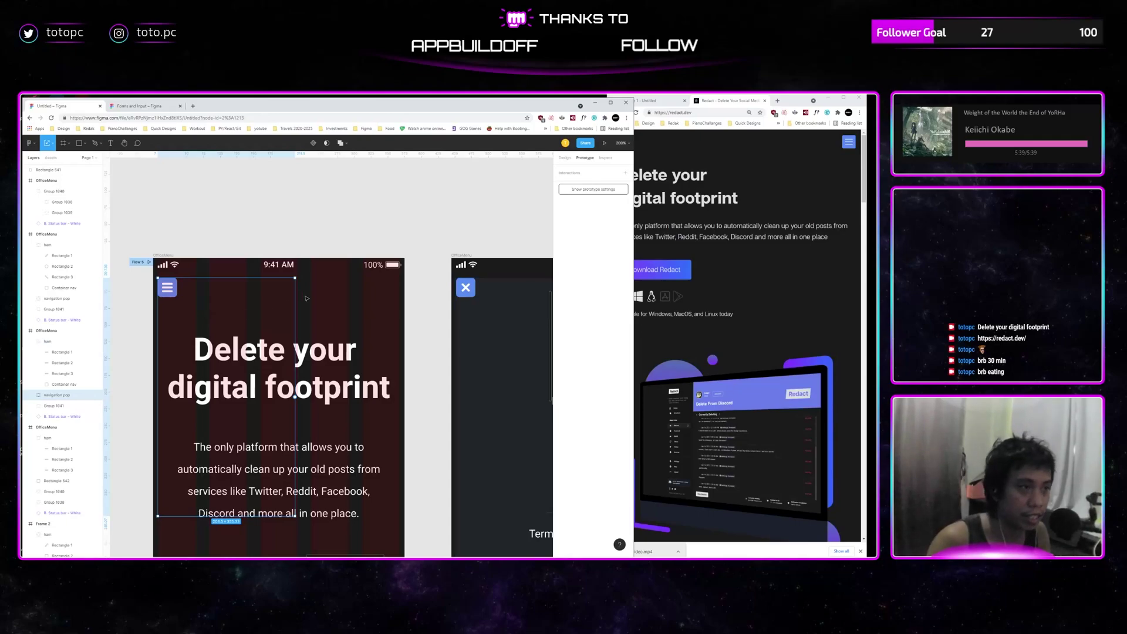
pyautogui.click(167, 287)
pyautogui.moveTo(177, 288); pyautogui.dragTo(450, 480)
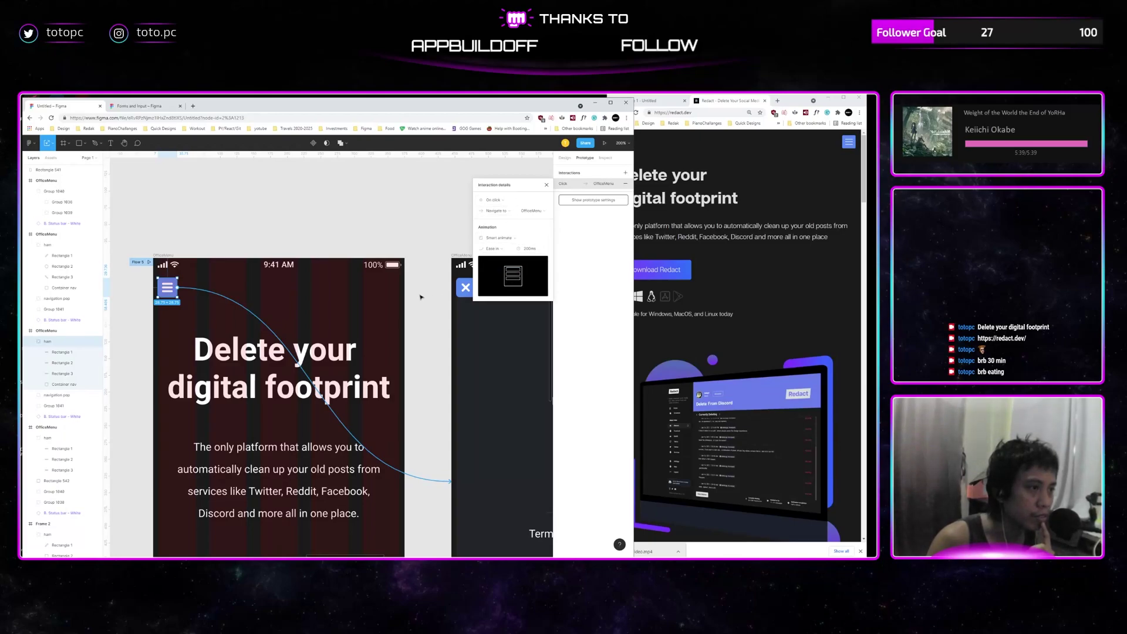
pyautogui.click(469, 290)
pyautogui.moveTo(476, 288); pyautogui.dragTo(369, 295)
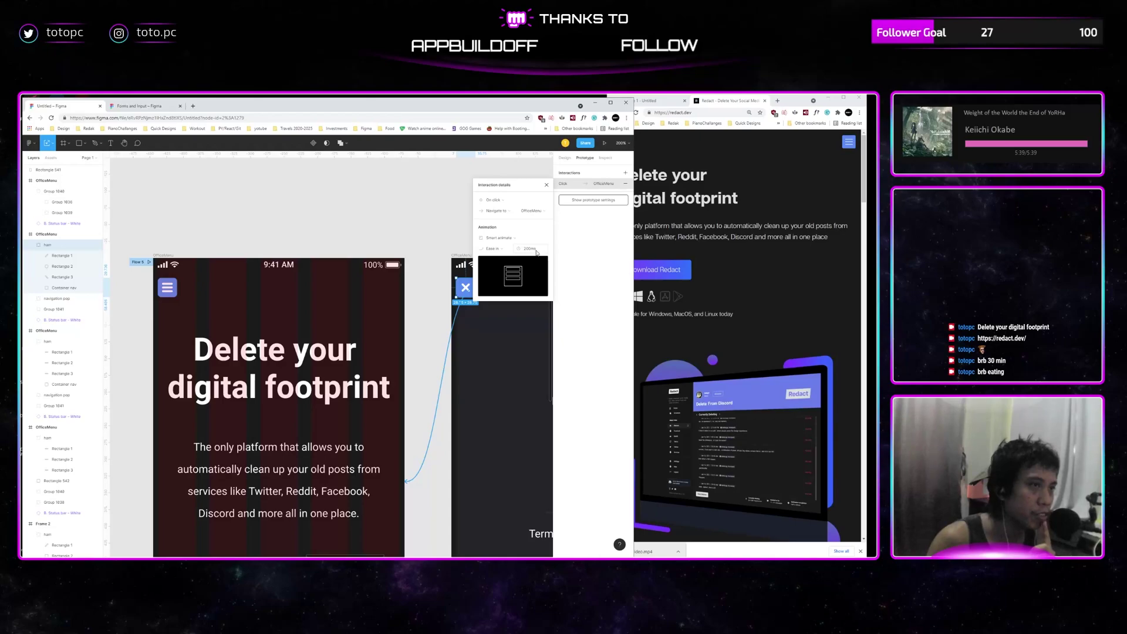
# Open the prototype presentation, switch it to Flow 5 and hide the flows sidebar.
pyautogui.click(605, 143)
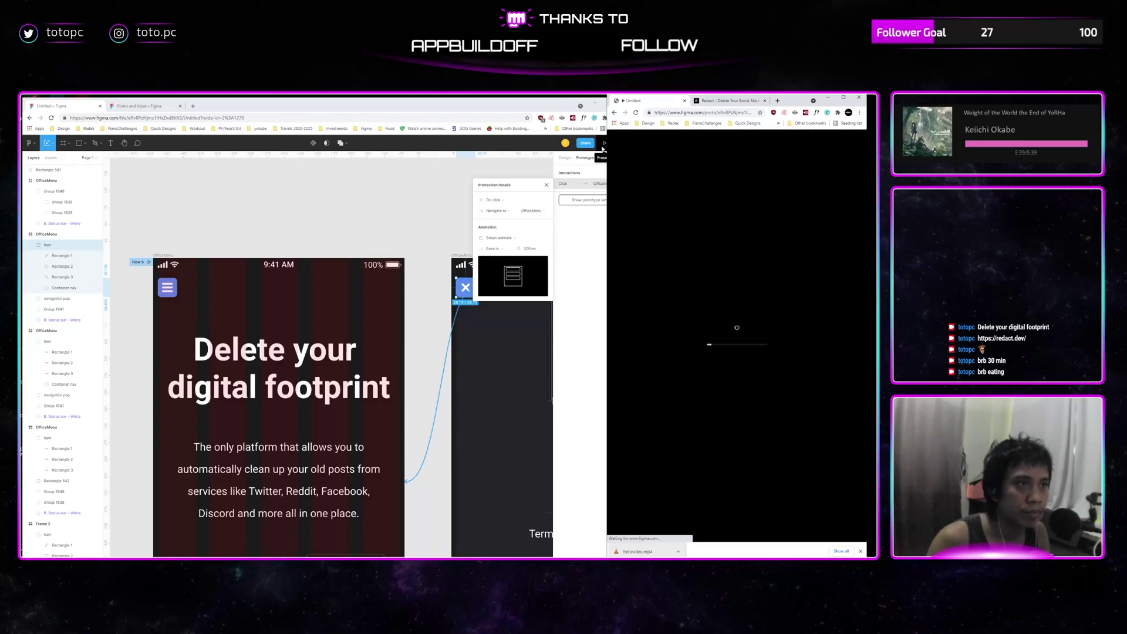
pyautogui.click(384, 221)
pyautogui.press('-')
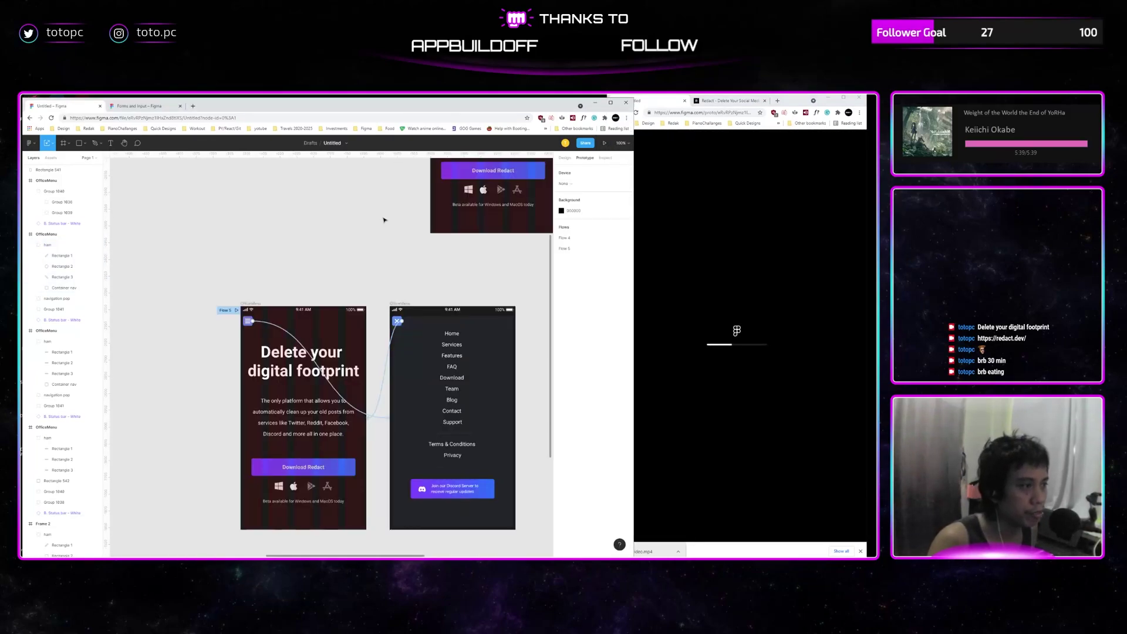
pyautogui.moveTo(388, 238); pyautogui.dragTo(367, 229)
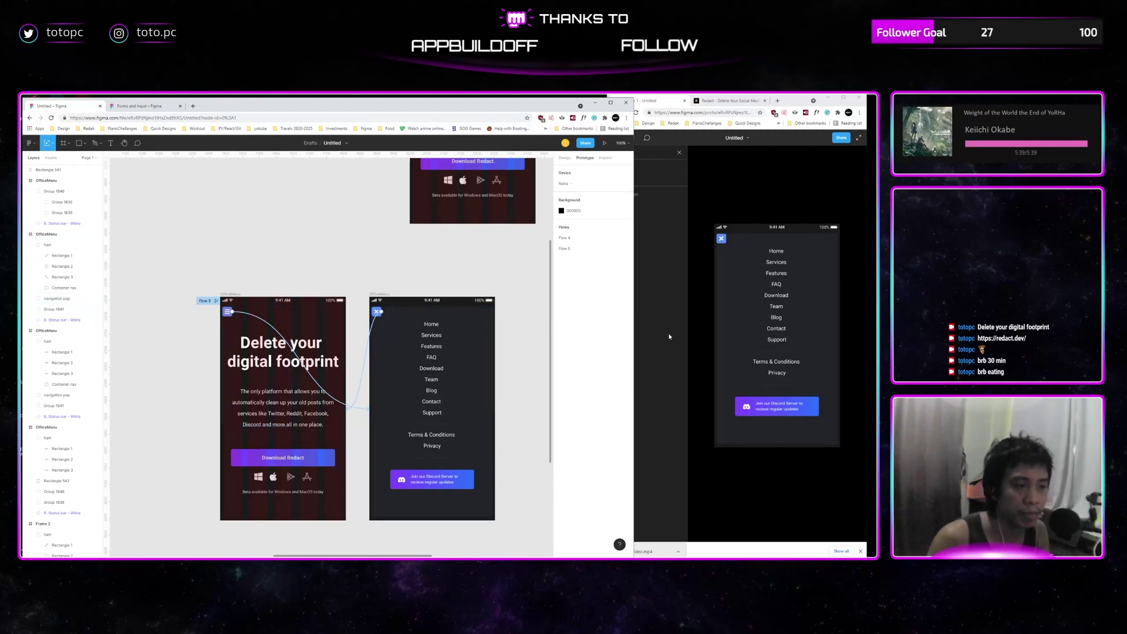
pyautogui.click(801, 357)
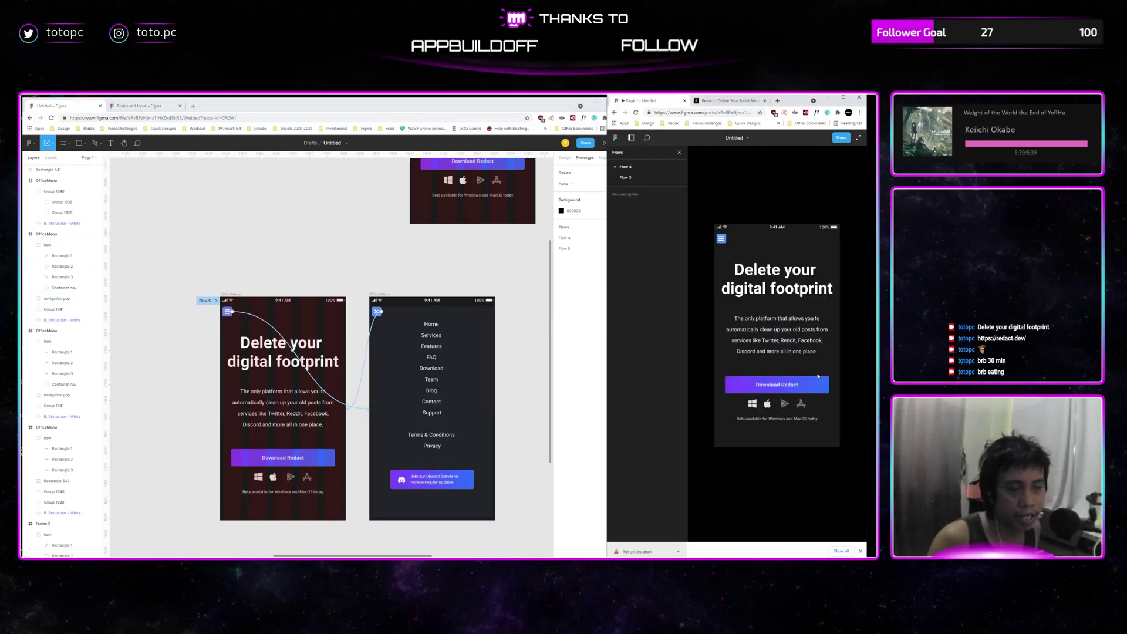
pyautogui.click(679, 152)
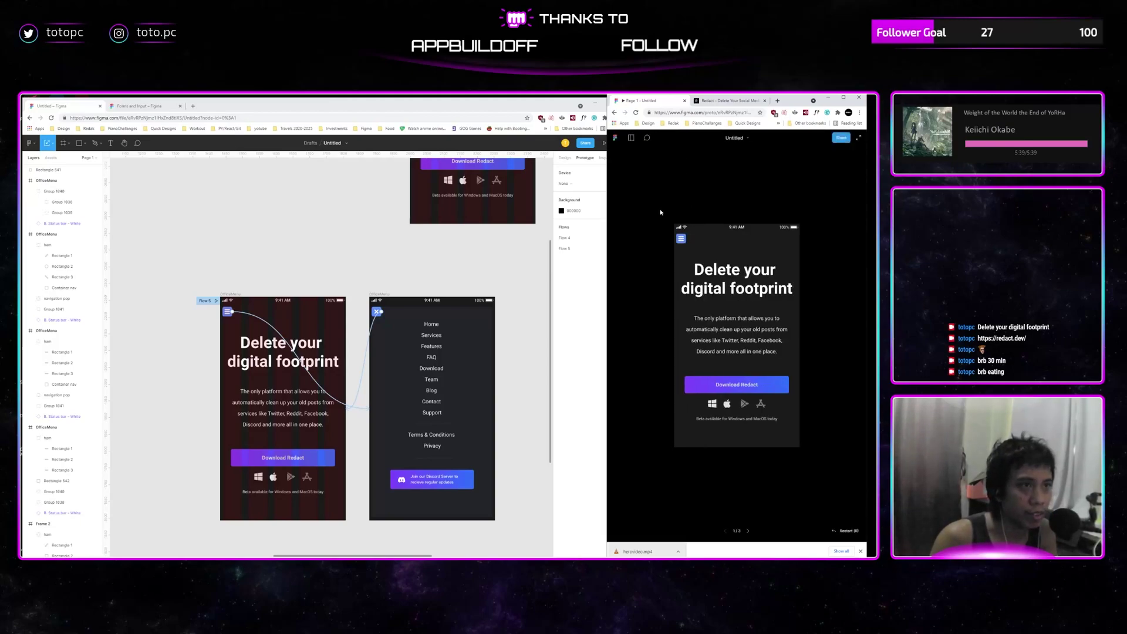
pyautogui.click(631, 137)
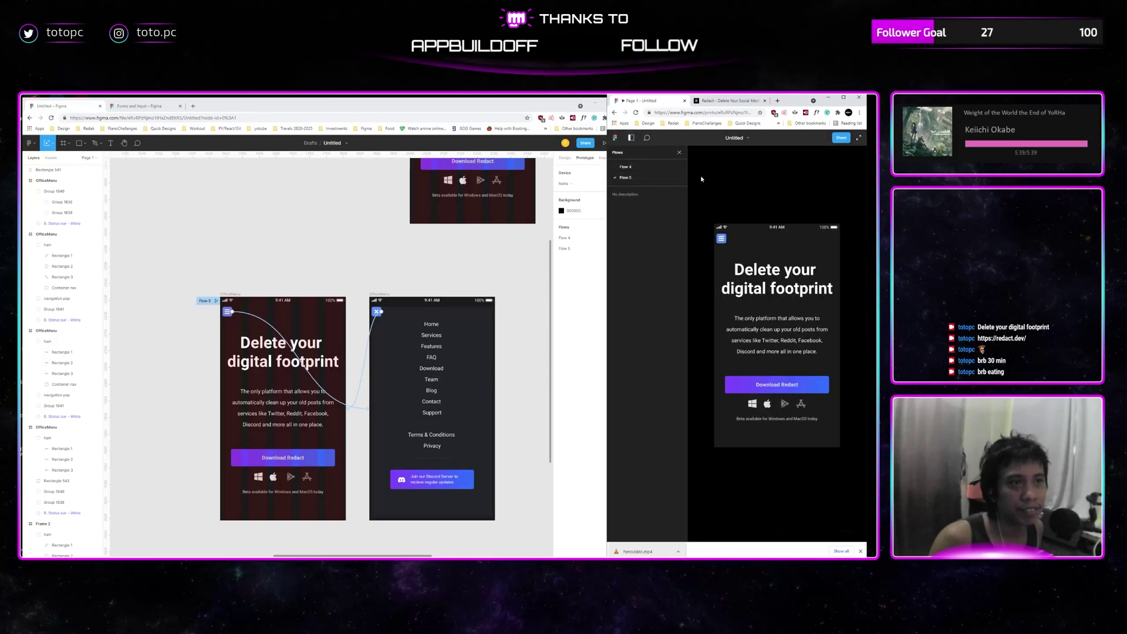
pyautogui.click(678, 153)
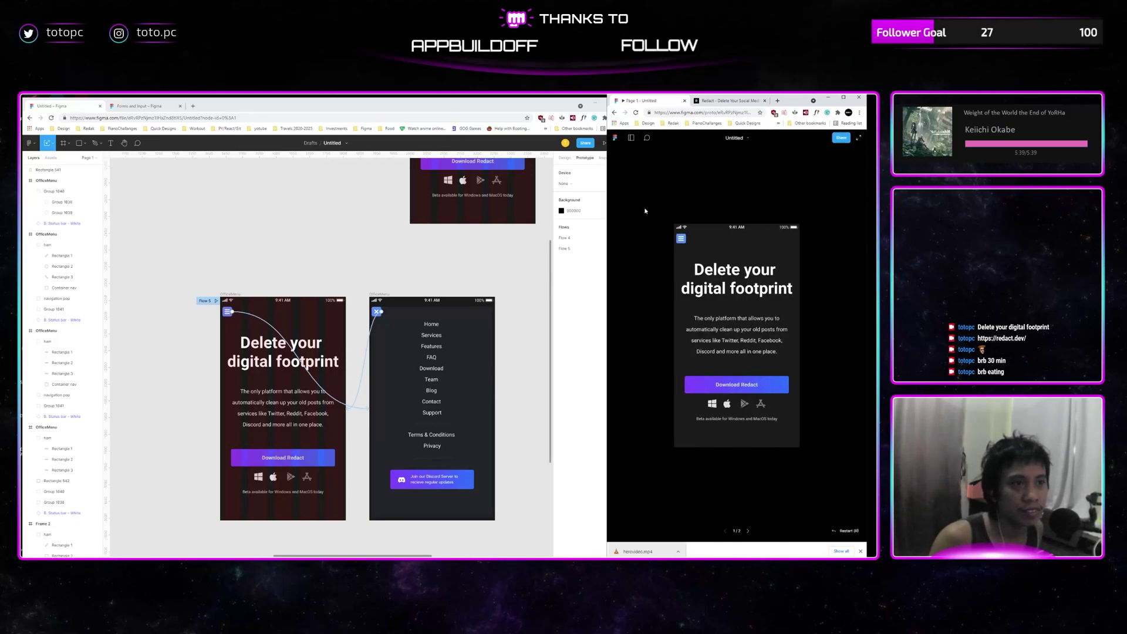
# Test the hamburger-to-X animation in the preview by repeatedly opening and closing the navigation popup.
pyautogui.click(680, 238)
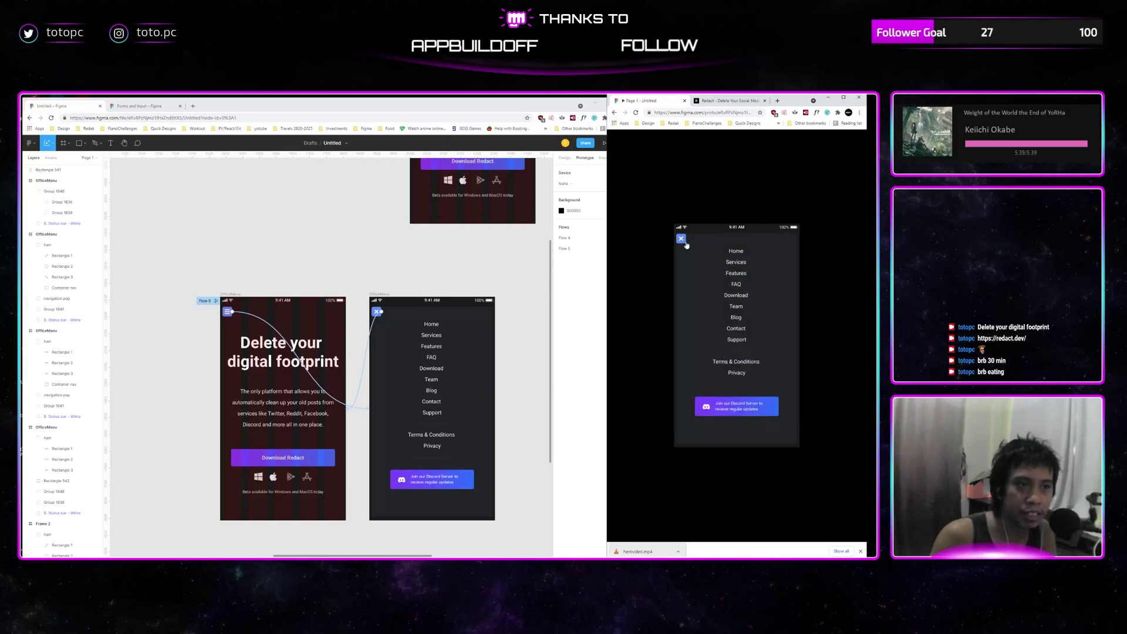
pyautogui.click(685, 242)
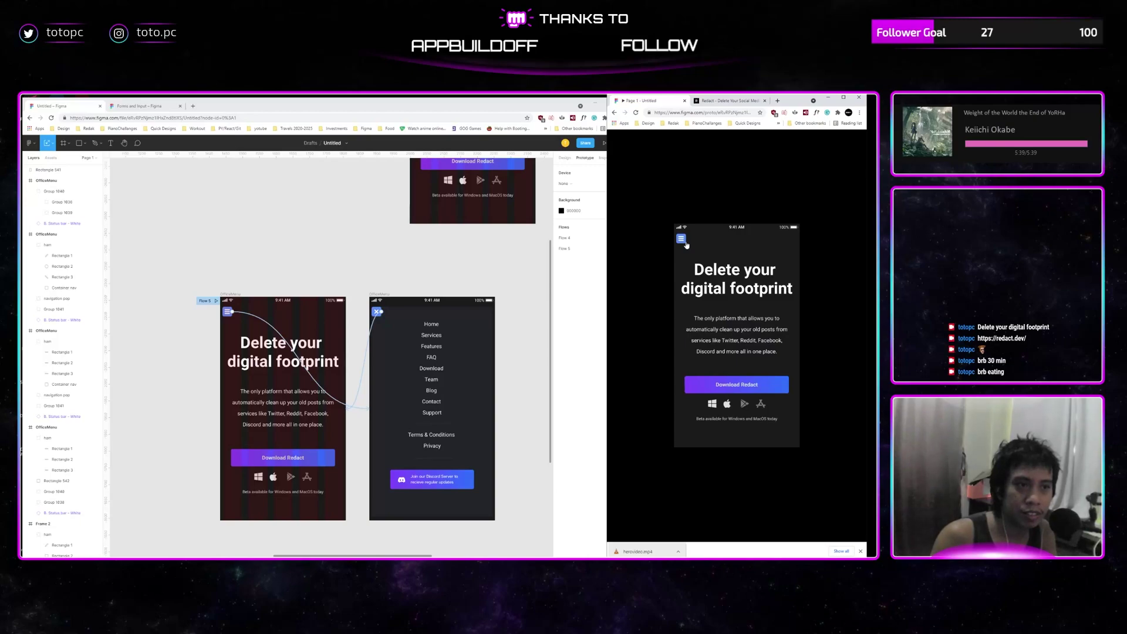
pyautogui.click(686, 244)
pyautogui.click(685, 243)
pyautogui.click(686, 244)
pyautogui.click(686, 243)
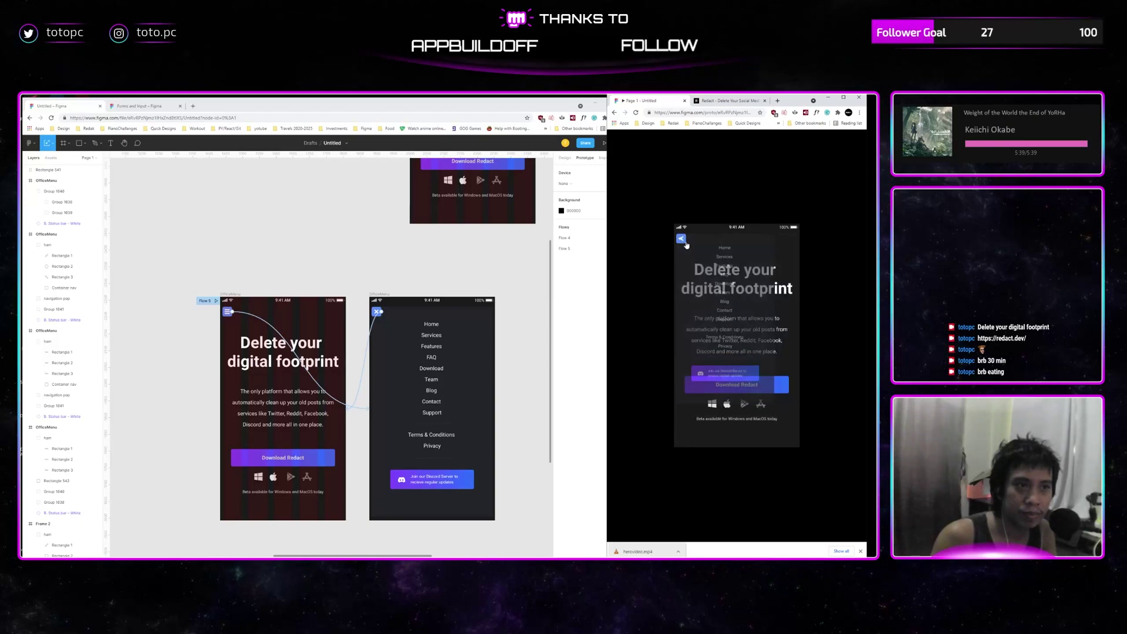
pyautogui.click(685, 243)
pyautogui.click(686, 244)
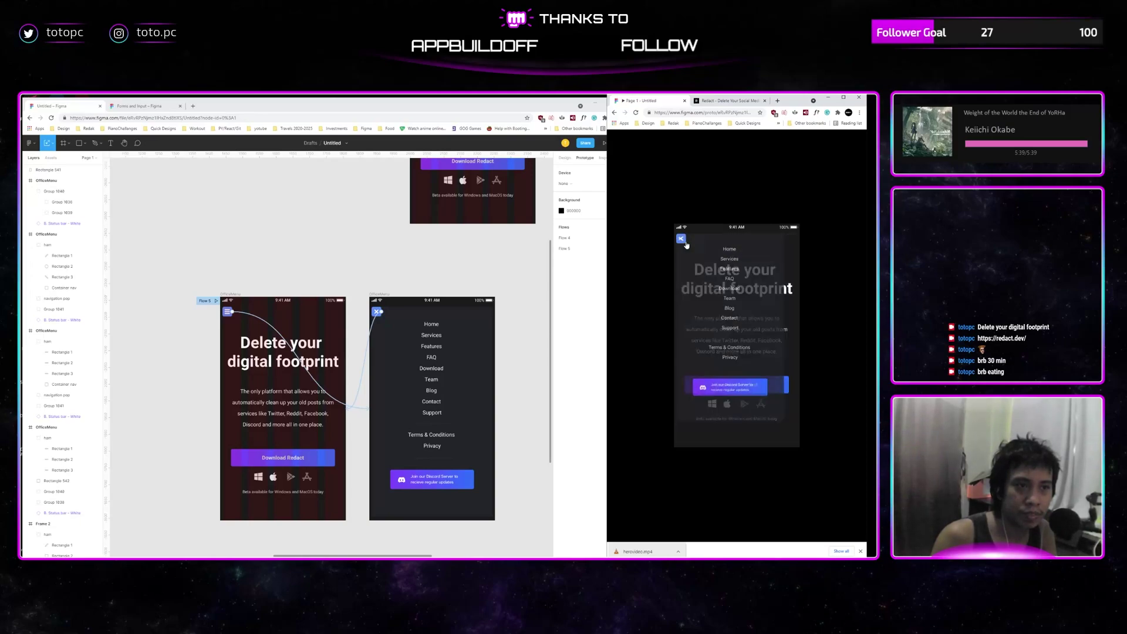
pyautogui.click(686, 244)
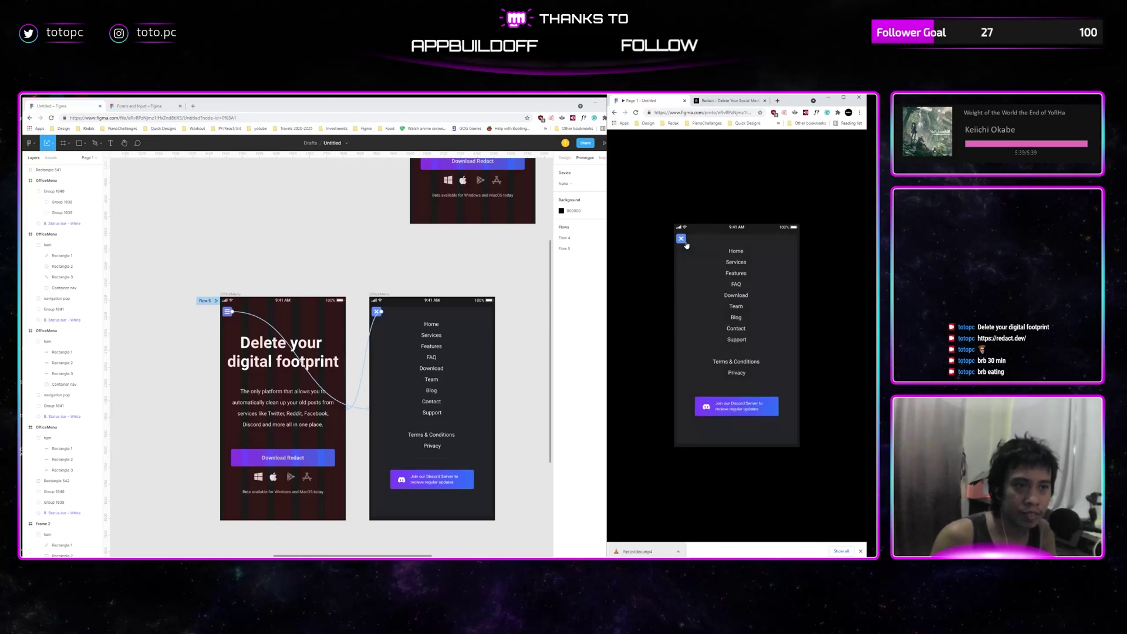
# Reopen the closed Figma blog article on Smart Animate and review its prototype examples through the tab transition before returning to the design file.
pyautogui.click(480, 276)
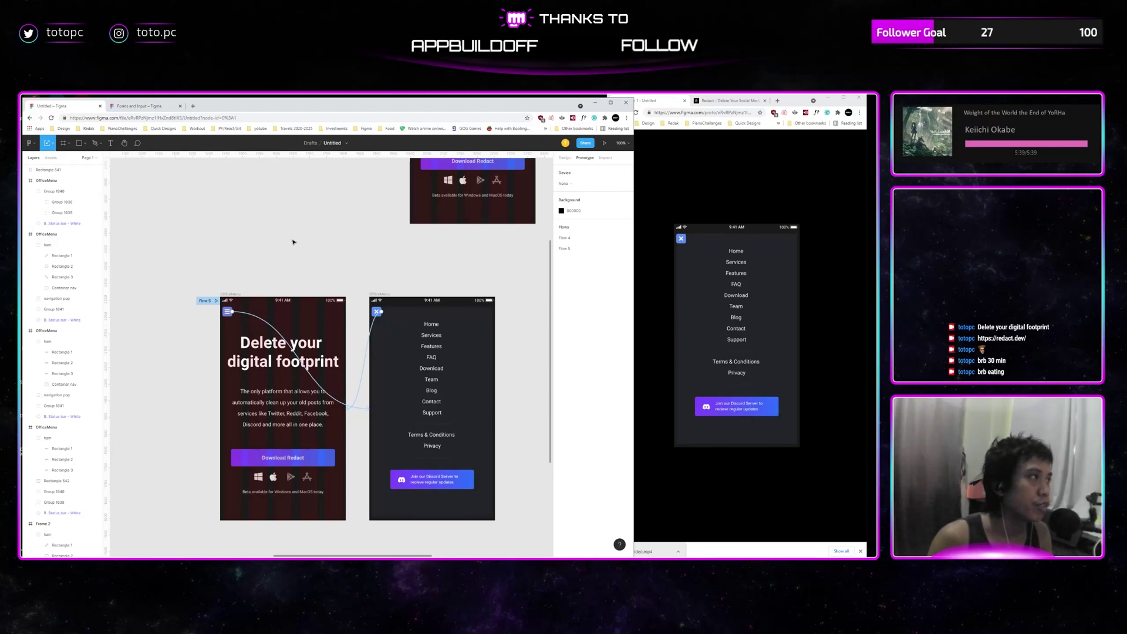
pyautogui.keyDown('ctrl'); pyautogui.scroll(-6, 305, 231); pyautogui.keyUp('ctrl')
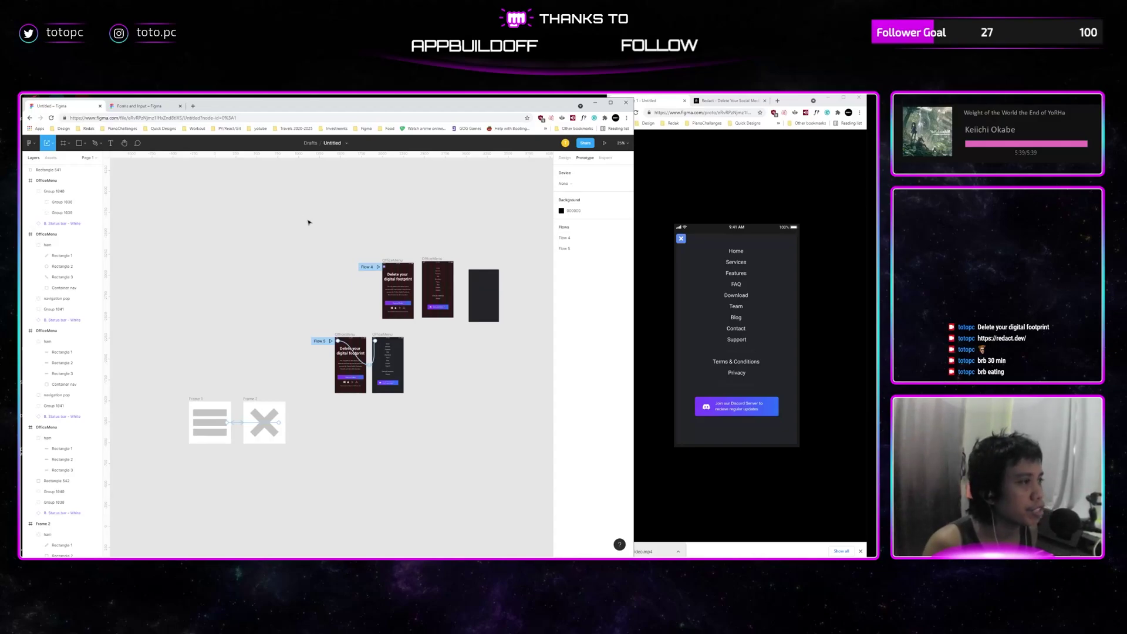
pyautogui.hotkey('ctrl', 'shift', 't')
pyautogui.scroll(15, 448, 304)
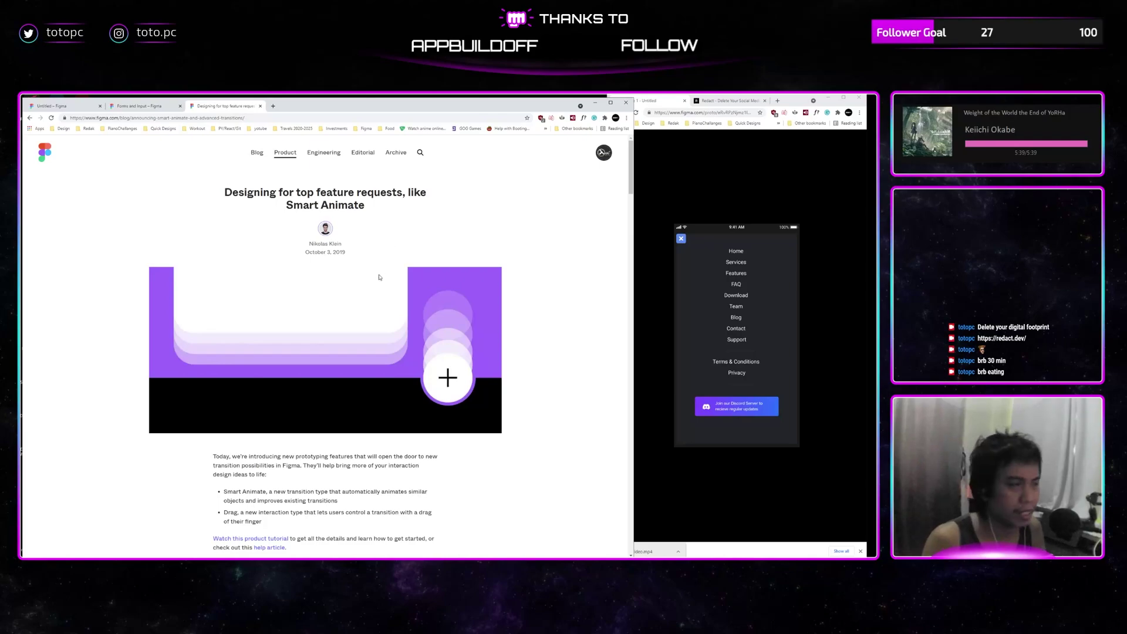
pyautogui.moveTo(350, 252); pyautogui.dragTo(317, 252)
pyautogui.scroll(-11, 375, 252)
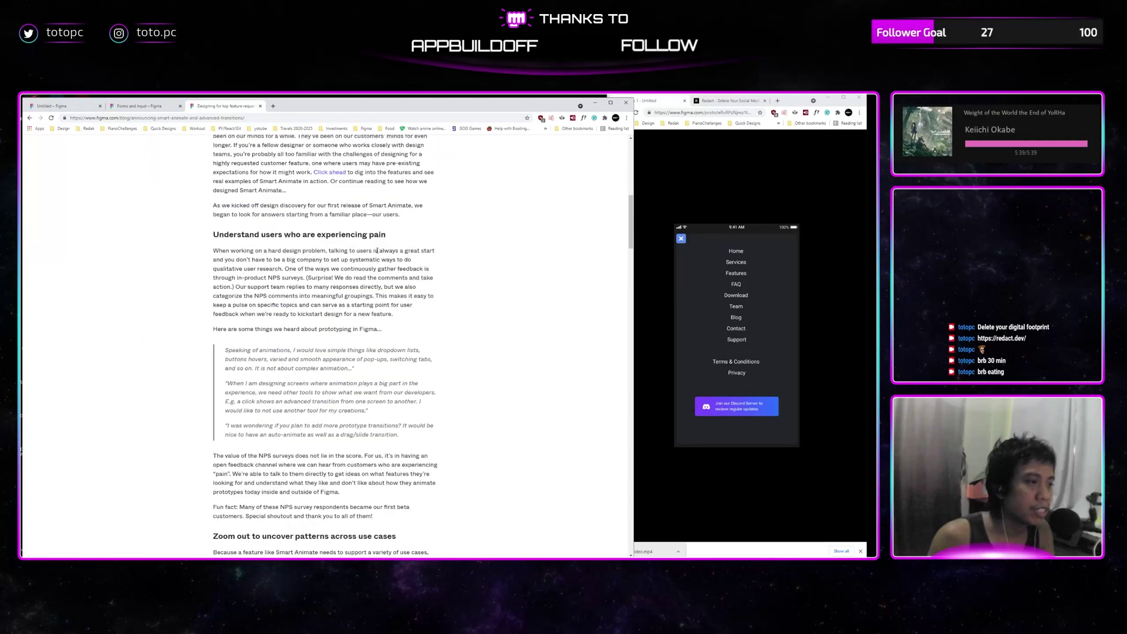
pyautogui.scroll(-6, 380, 251)
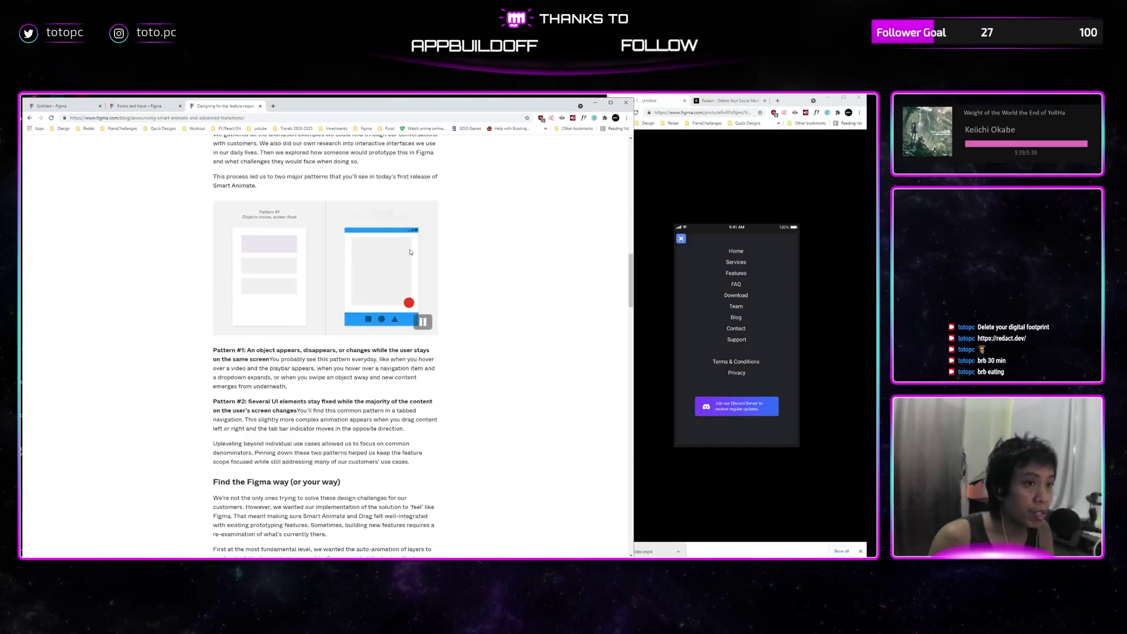
pyautogui.scroll(-1, 409, 251)
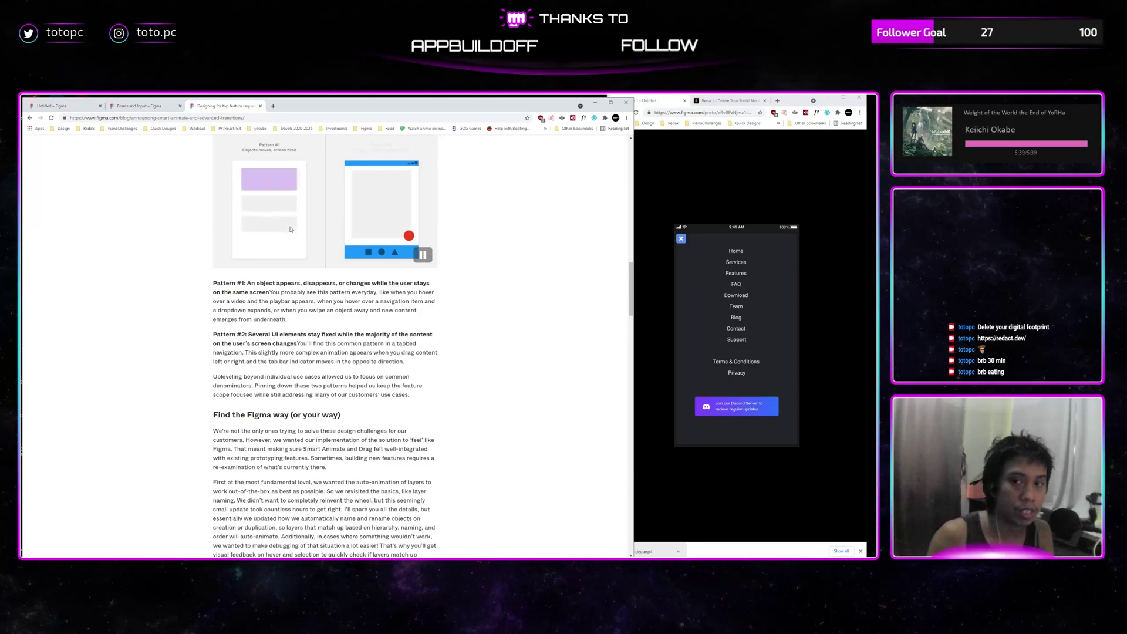
pyautogui.scroll(-6, 290, 229)
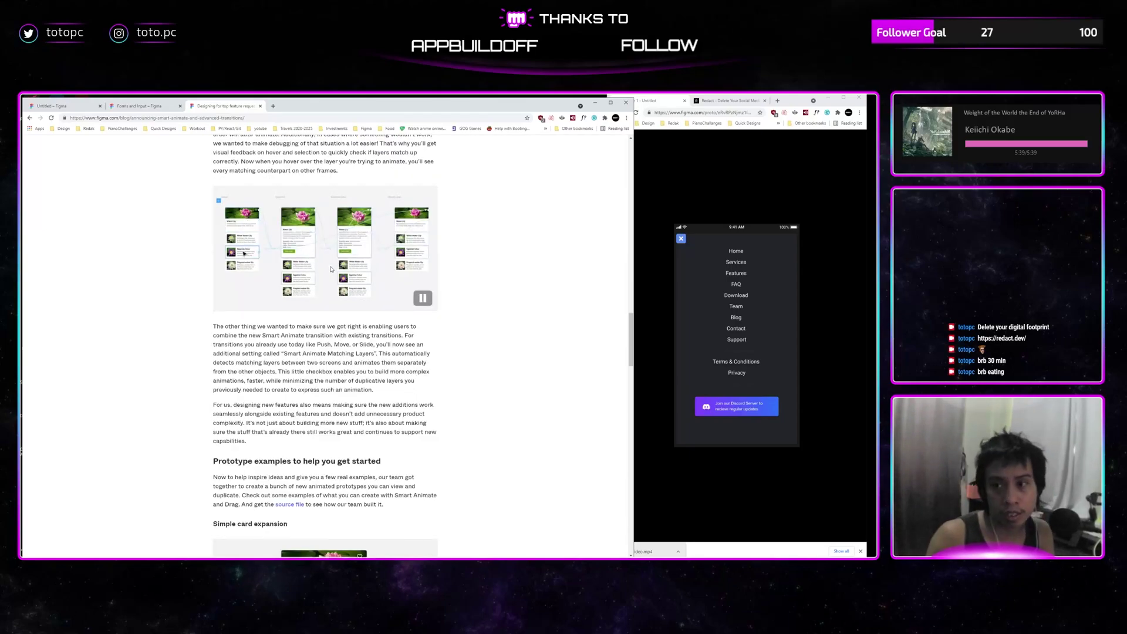
pyautogui.scroll(-4, 332, 269)
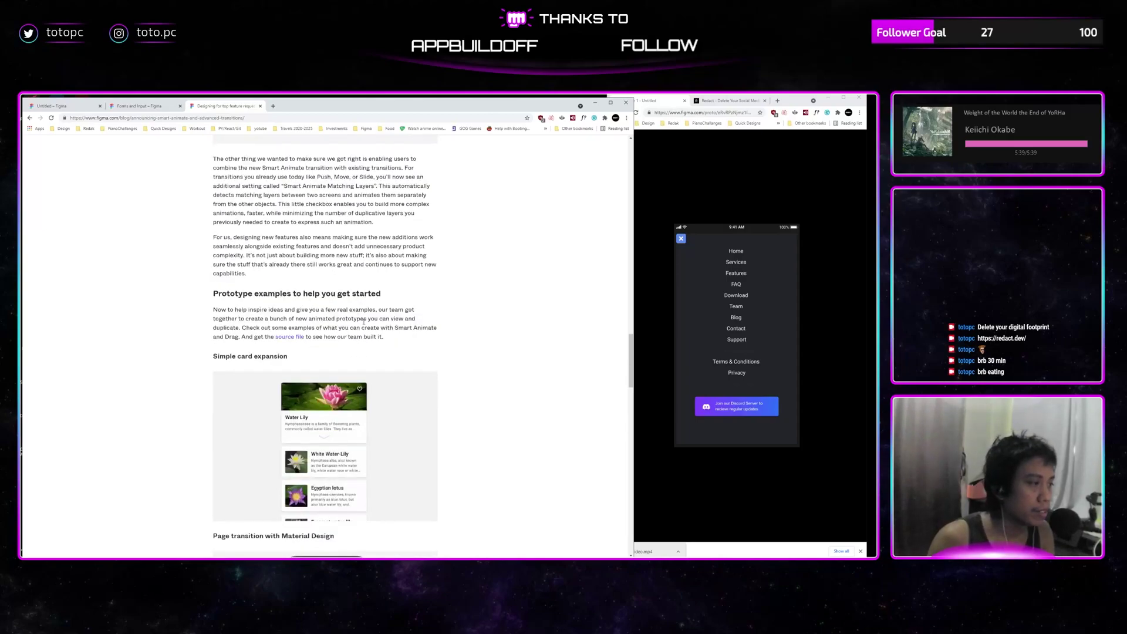
pyautogui.scroll(-2, 382, 395)
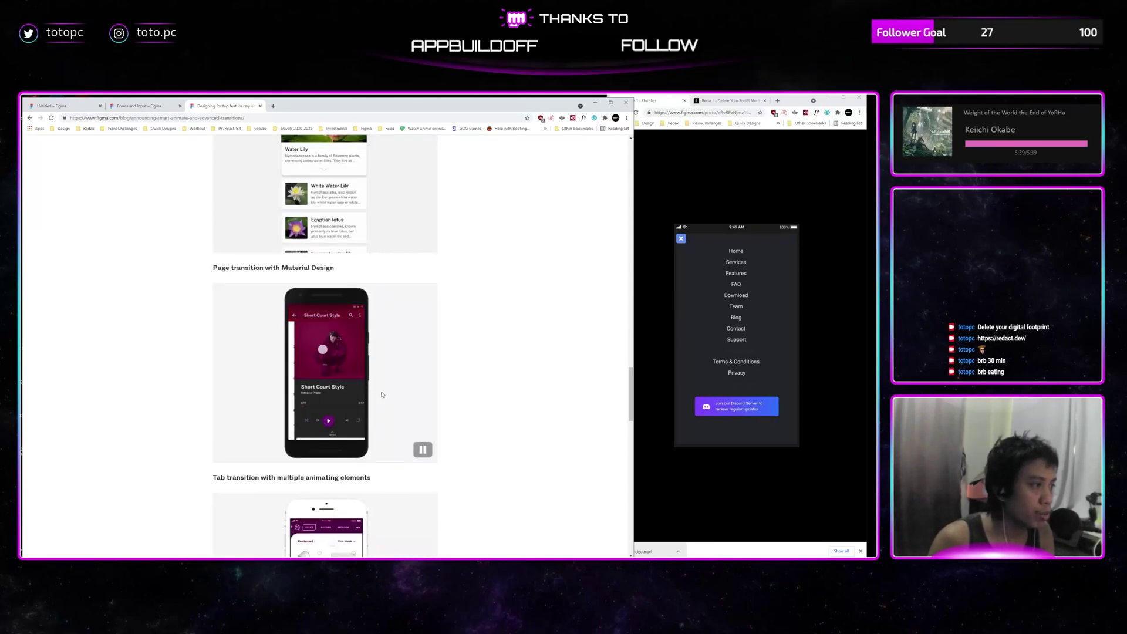
pyautogui.scroll(-2, 382, 390)
pyautogui.scroll(-1, 381, 387)
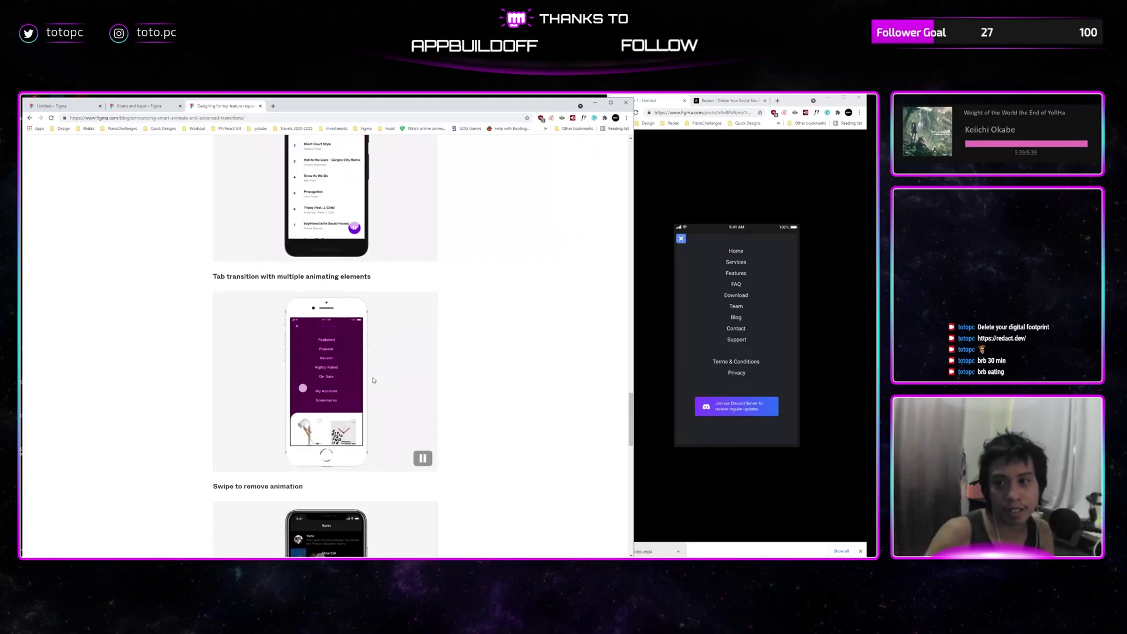
pyautogui.click(65, 107)
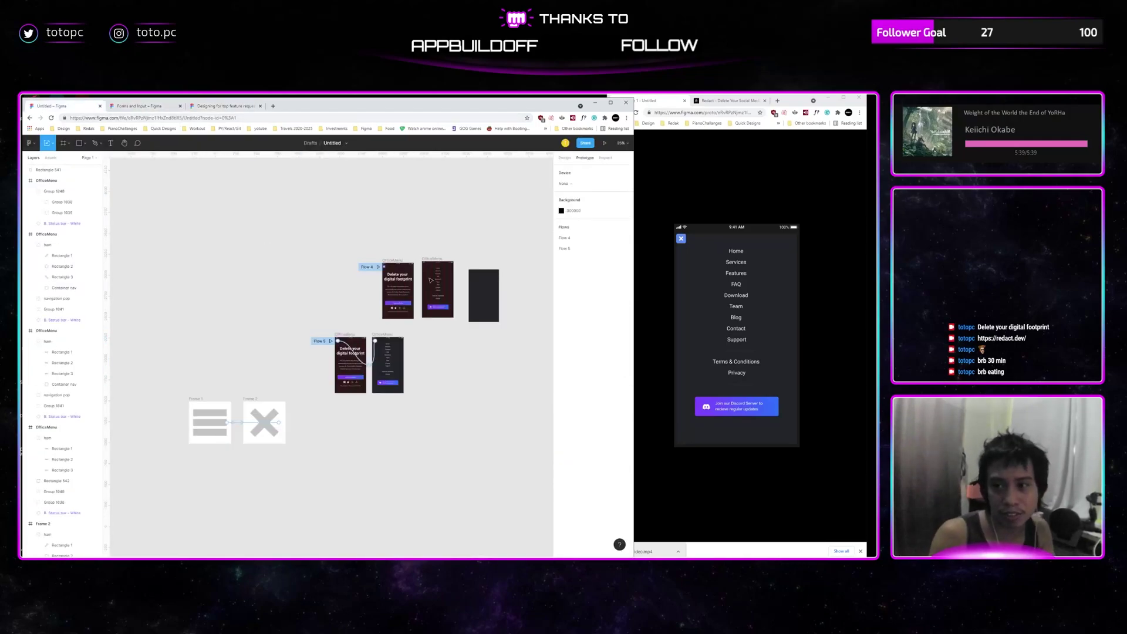
pyautogui.keyDown('ctrl'); pyautogui.scroll(5, 428, 239); pyautogui.keyUp('ctrl')
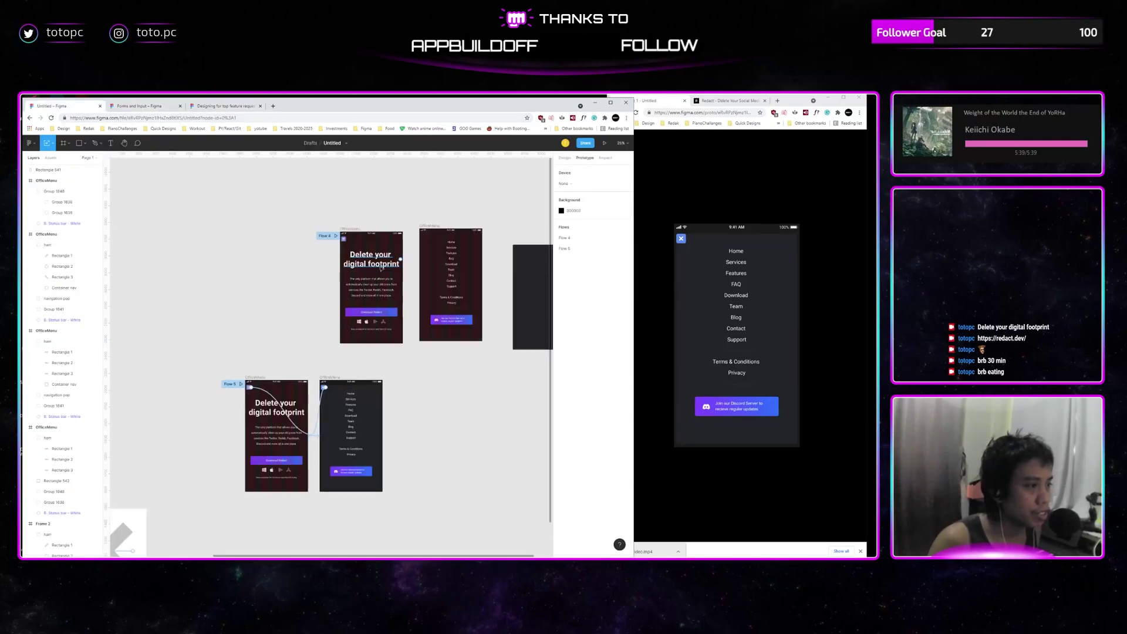
pyautogui.hscroll(4, 400, 309)
pyautogui.hscroll(-5, 400, 309)
pyautogui.scroll(-1, 400, 309)
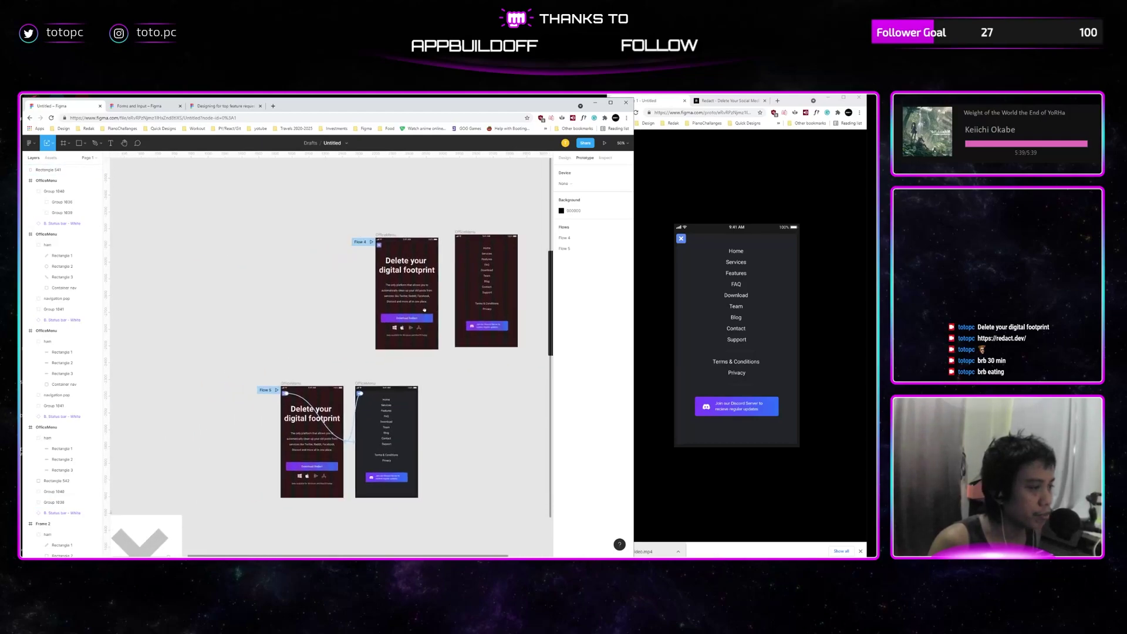
pyautogui.keyDown('ctrl'); pyautogui.scroll(-3, 367, 339); pyautogui.keyUp('ctrl')
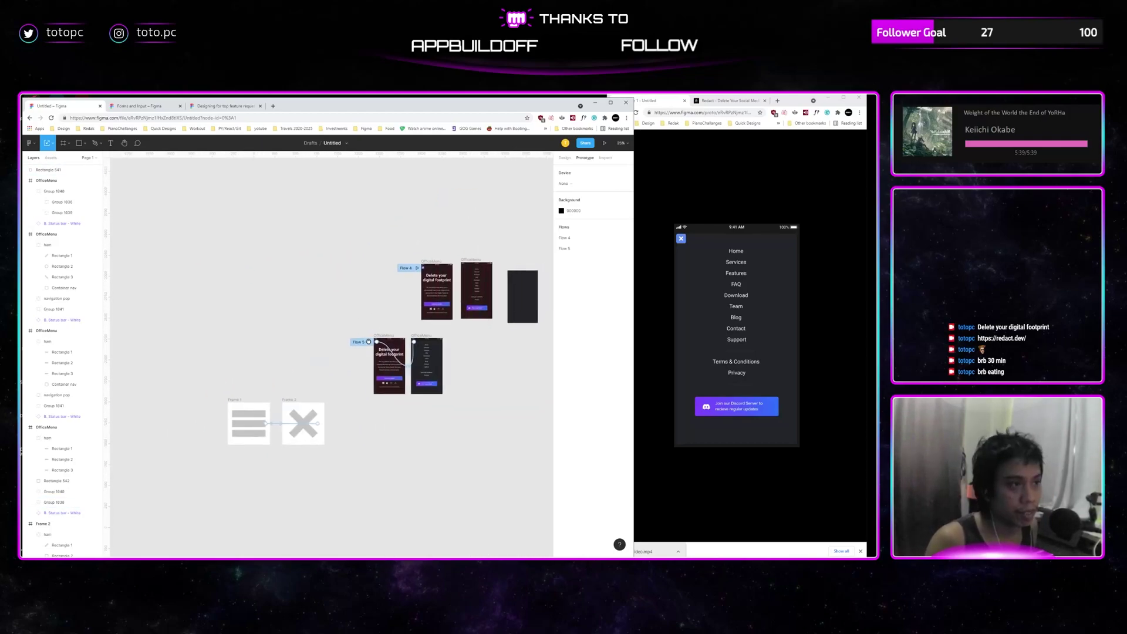